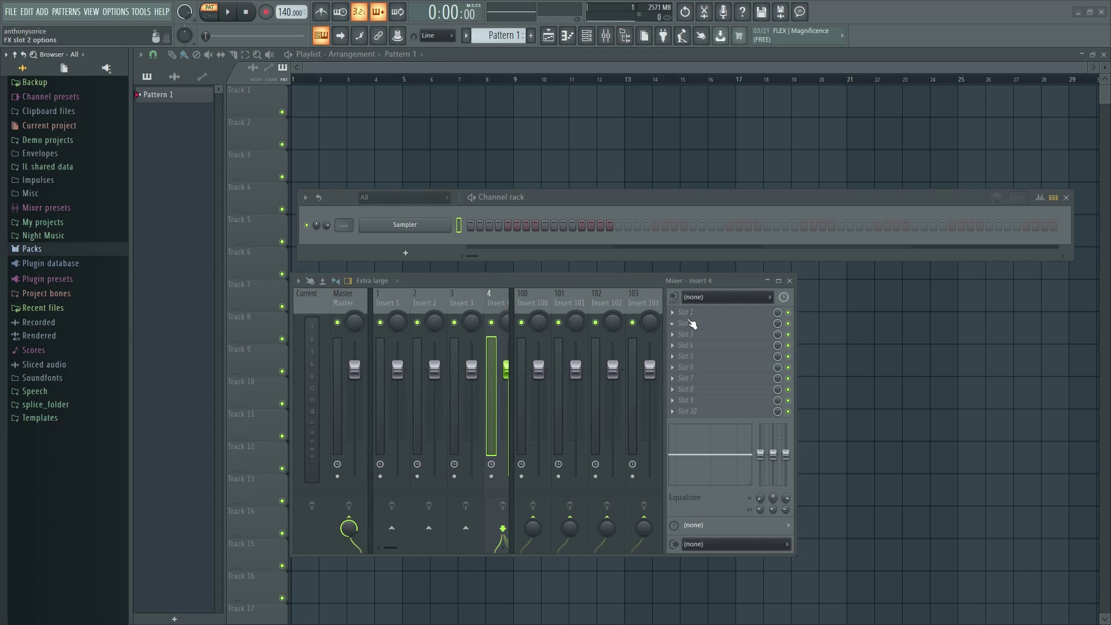
- Put ZGameEditor Visualizer in Slot 1 of mixer Insert 4
click(700, 318)
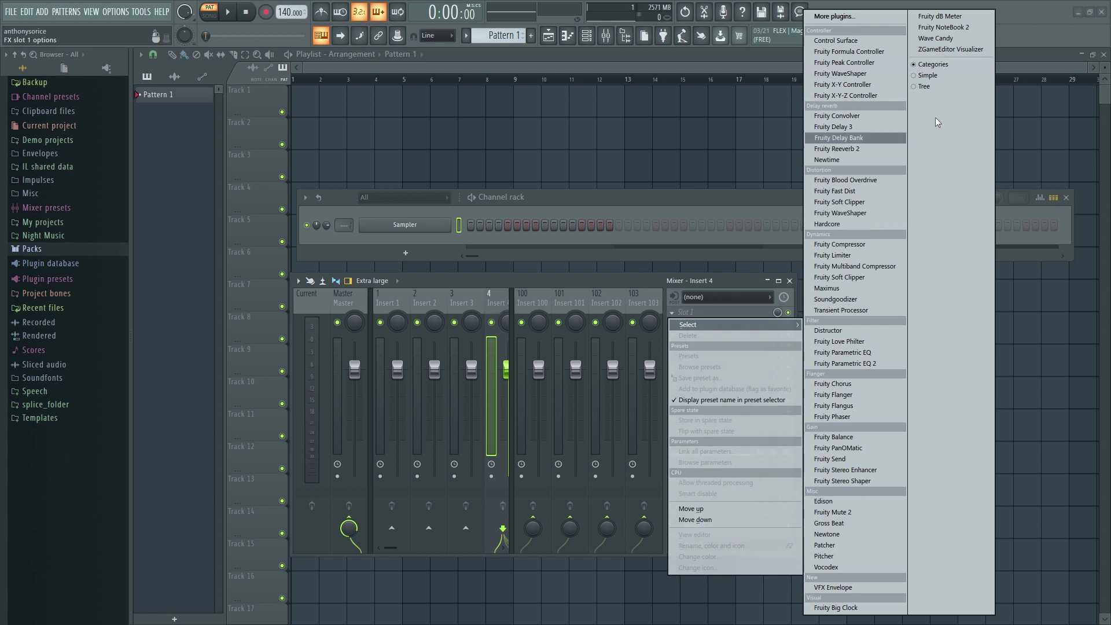
click(974, 50)
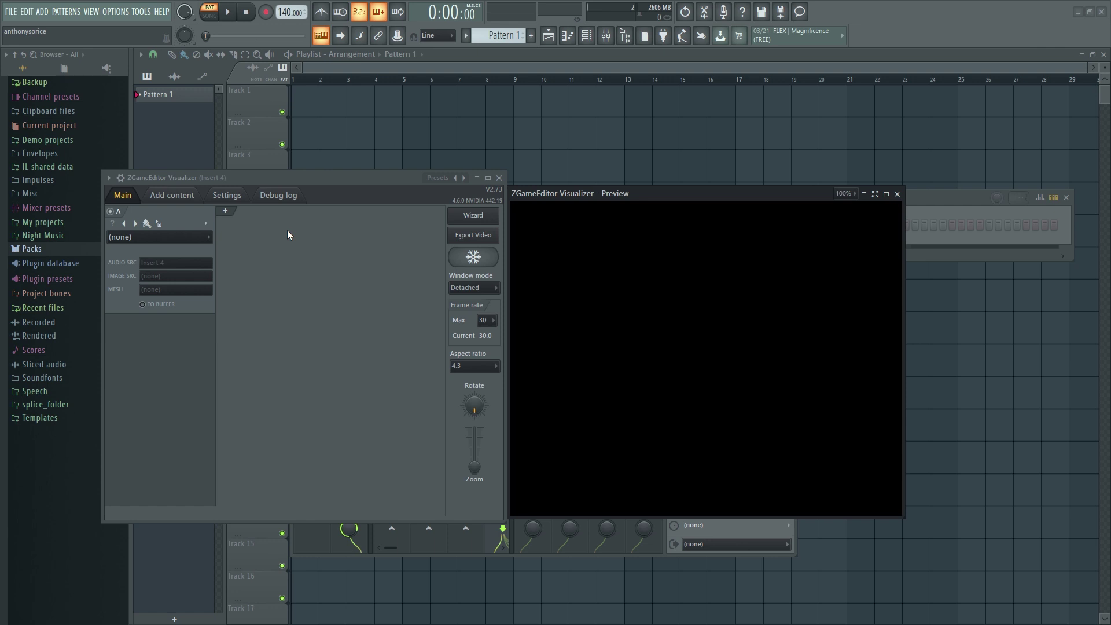
- Open the visualizer's video wizard and browse through the preset thumbnails
click(489, 219)
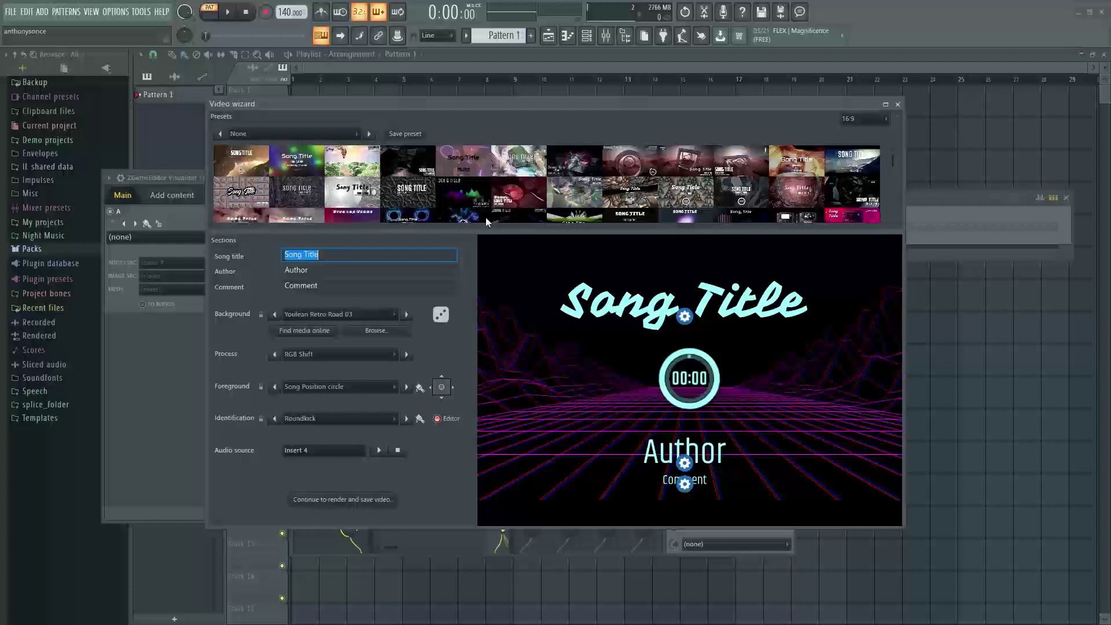
drag(495, 231, 497, 243)
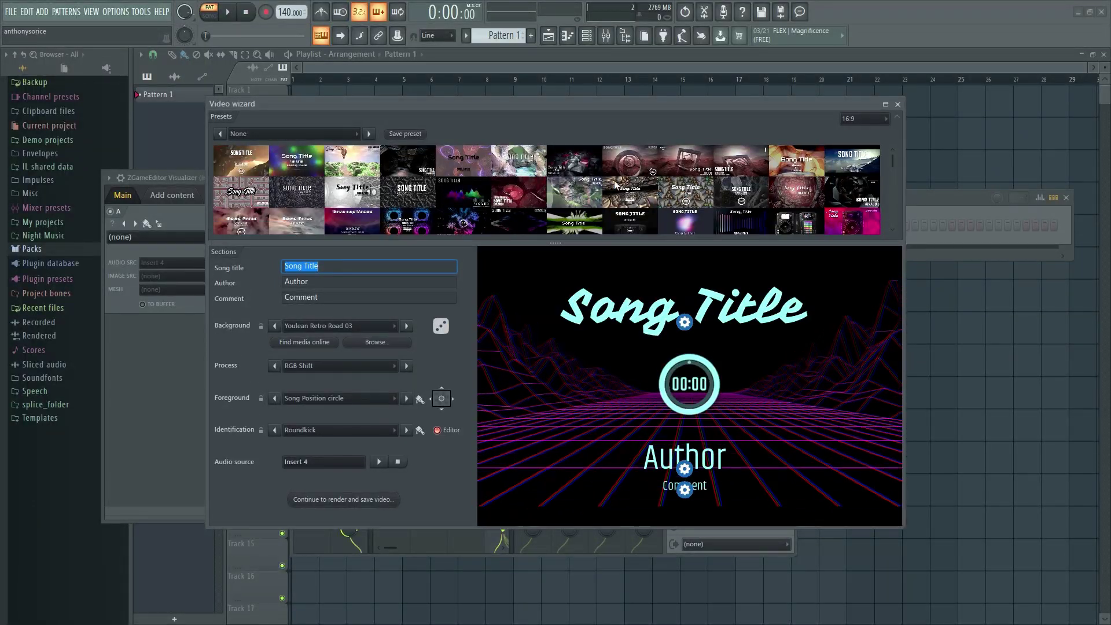
scroll(602, 170, down, 3)
scroll(348, 212, down, 1)
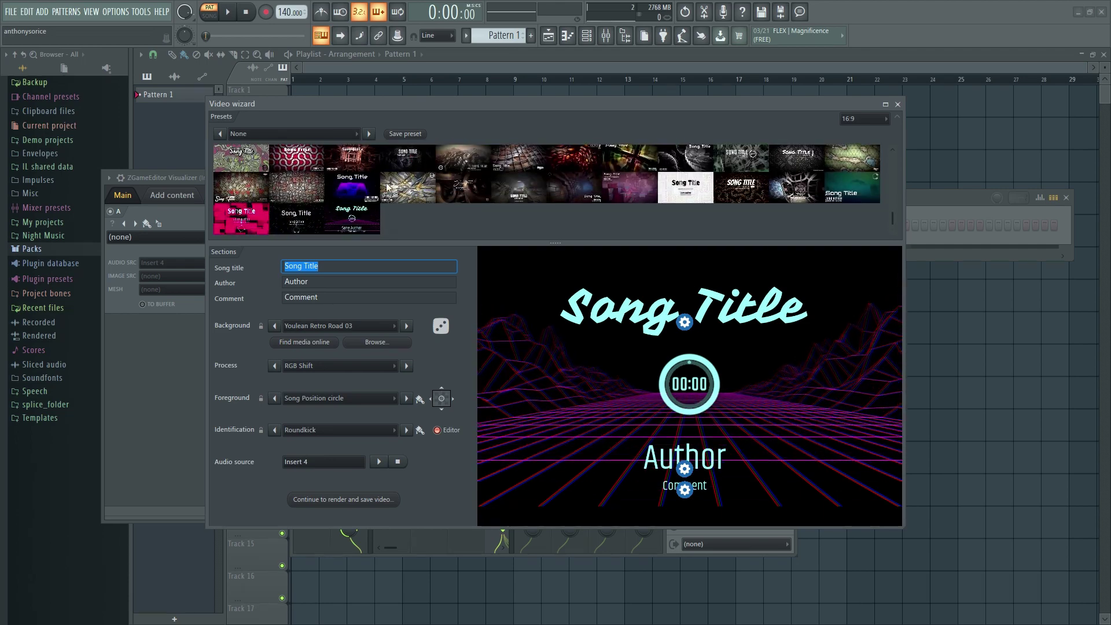
scroll(348, 212, down, 5)
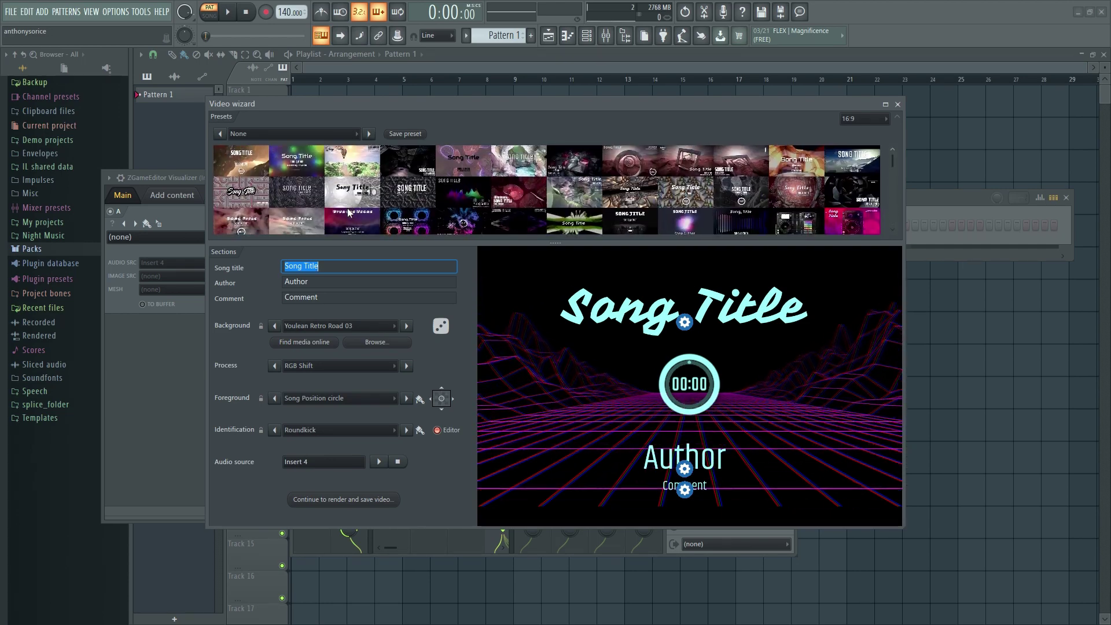
scroll(499, 193, down, 2)
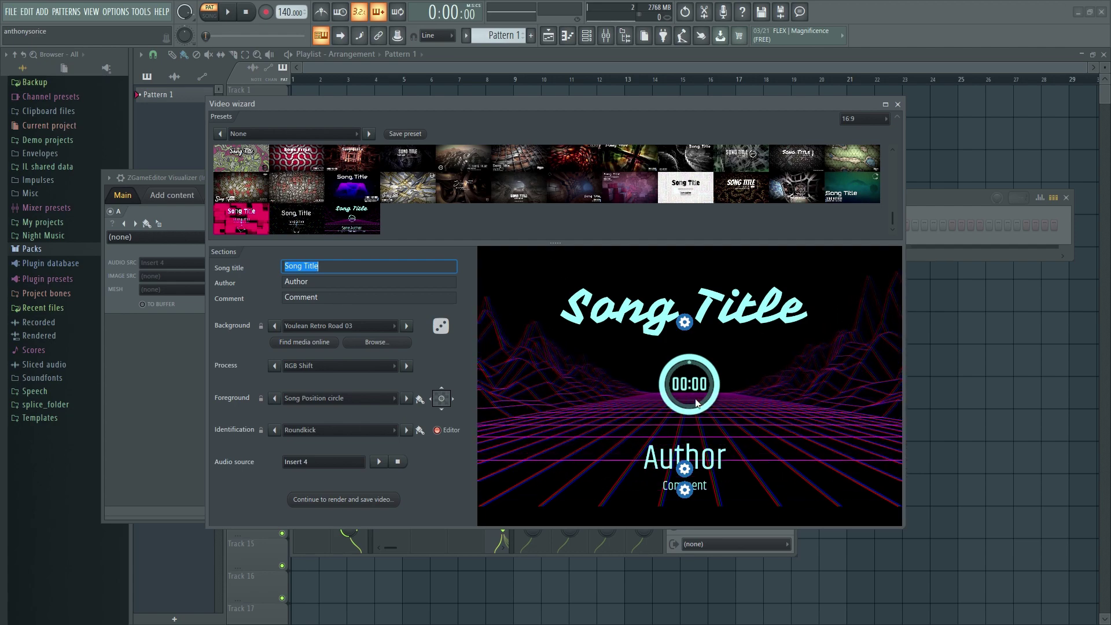
scroll(698, 201, up, 3)
scroll(698, 201, up, 5)
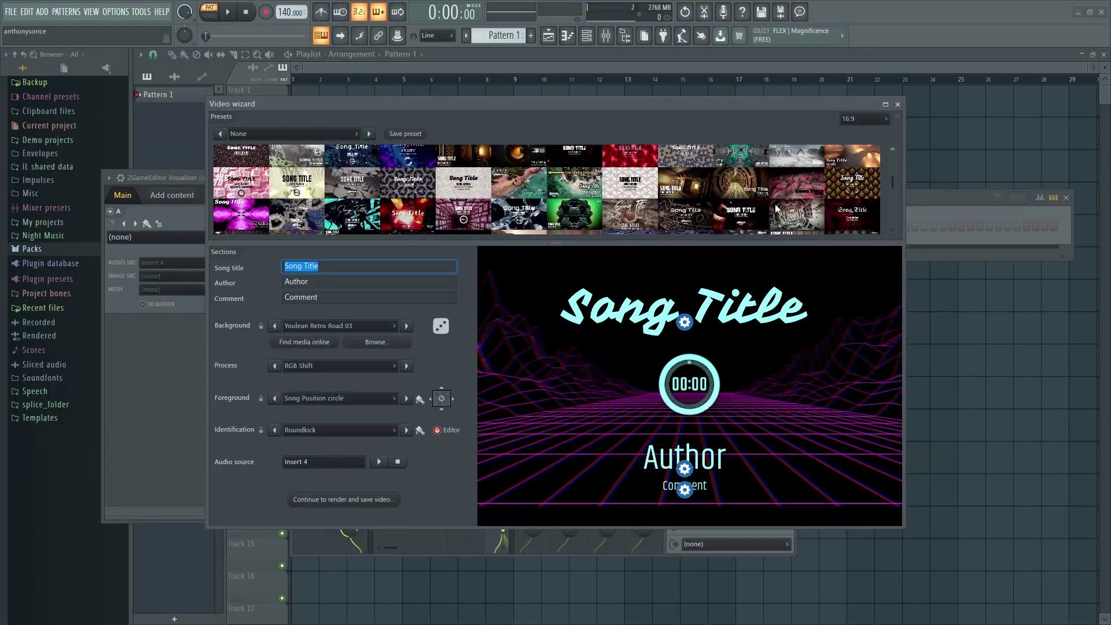
scroll(669, 187, down, 8)
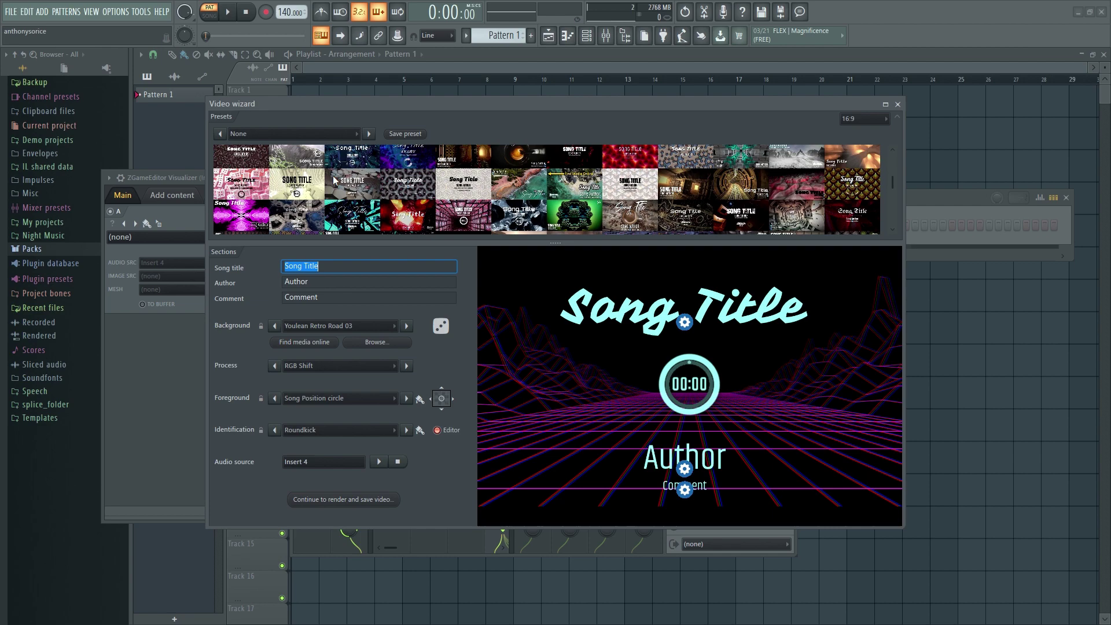
scroll(249, 187, down, 1)
- Try the HUD Wheel 04, Round Voronoi Borders 2 and Vinyl presets, then apply Overly Satisfying
click(260, 187)
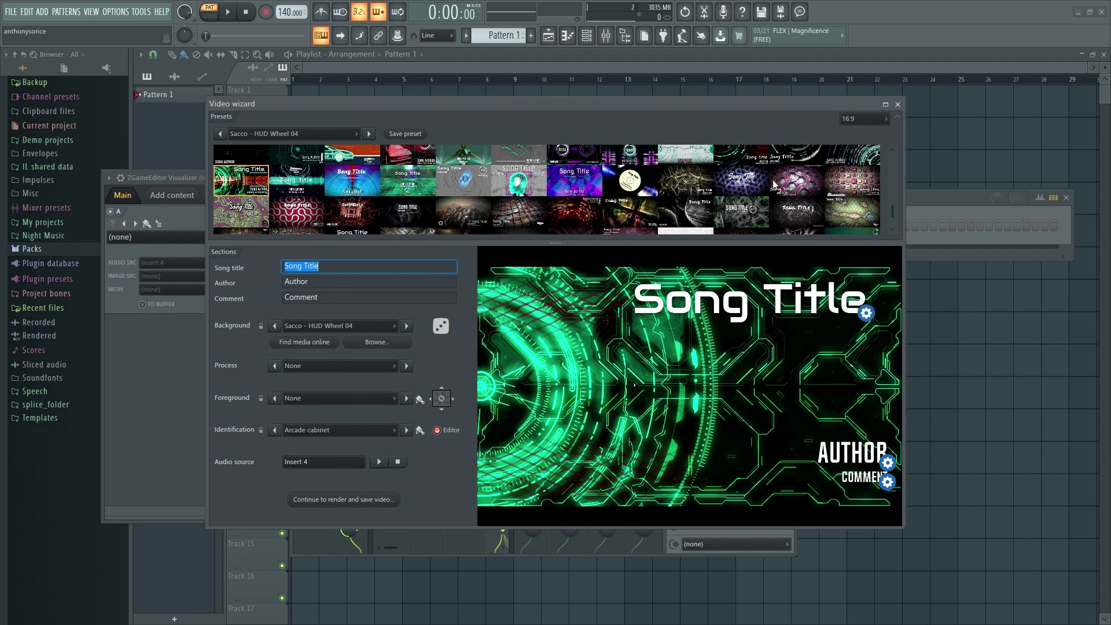
scroll(771, 189, up, 4)
click(744, 225)
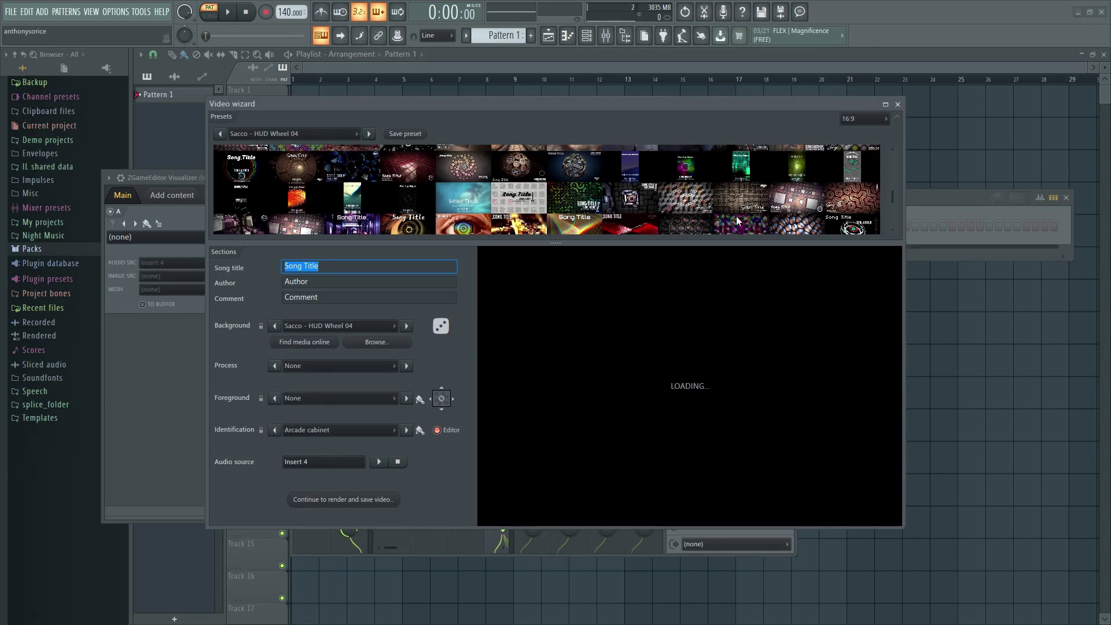
scroll(690, 183, down, 5)
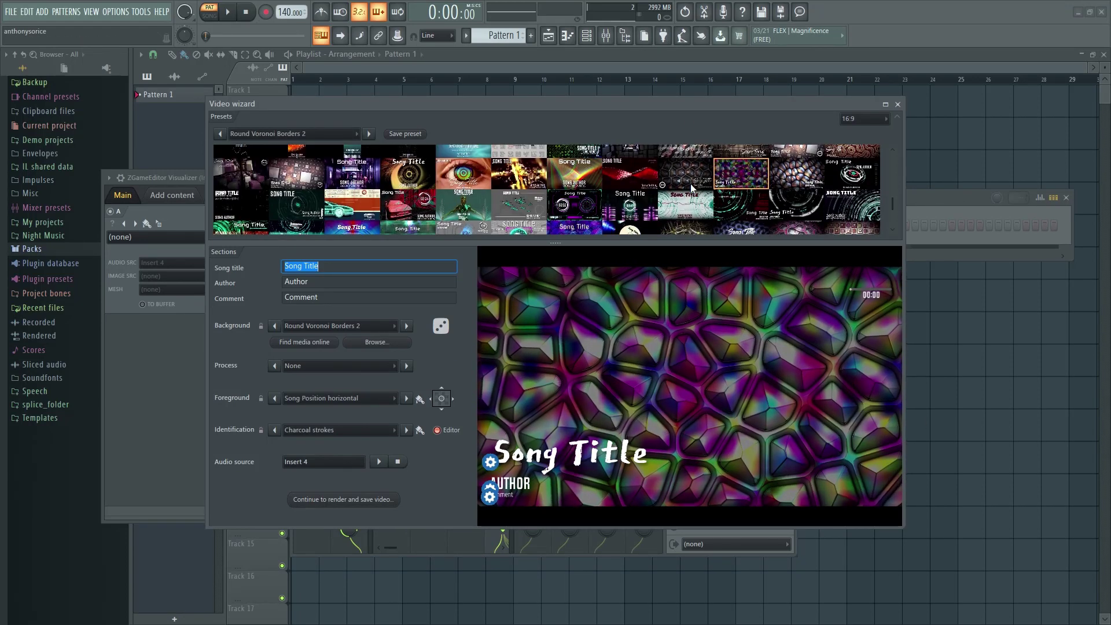
click(631, 183)
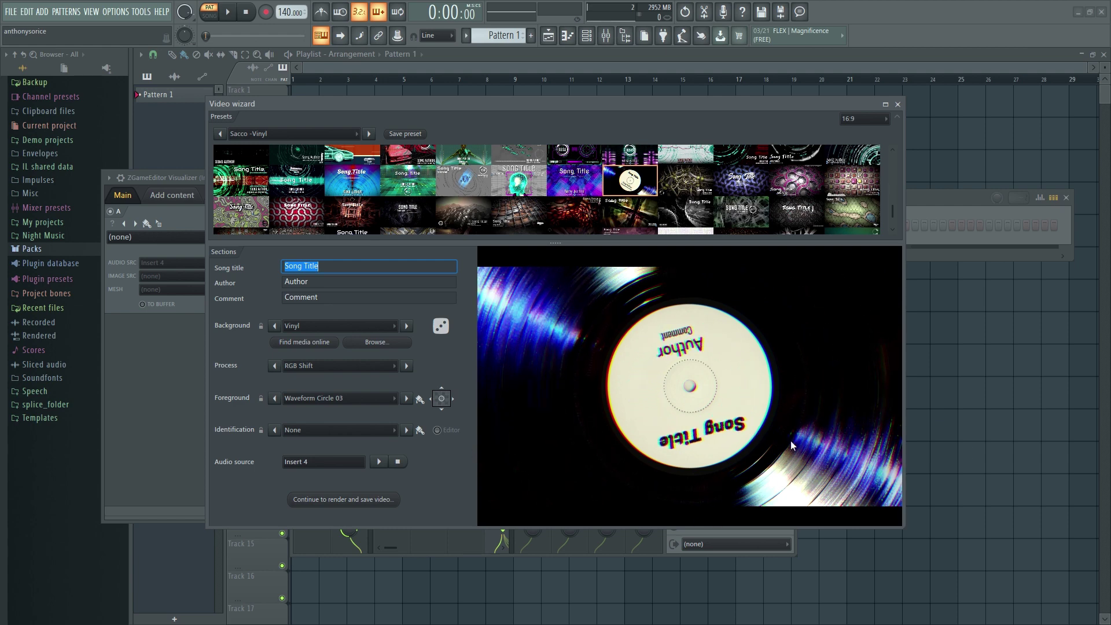
scroll(755, 196, up, 5)
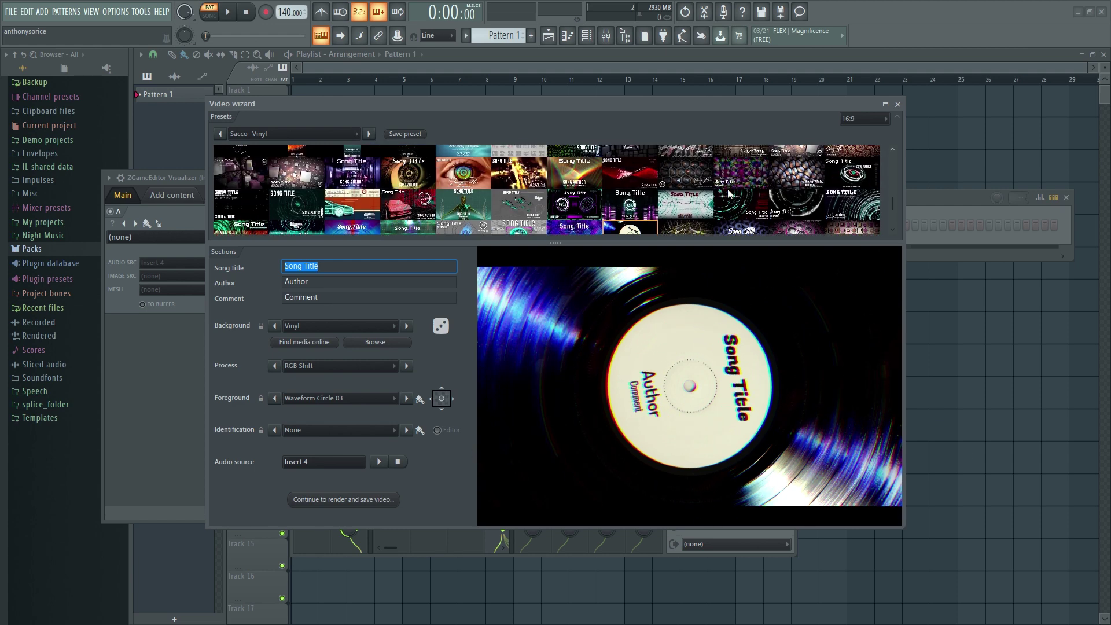
scroll(687, 190, up, 5)
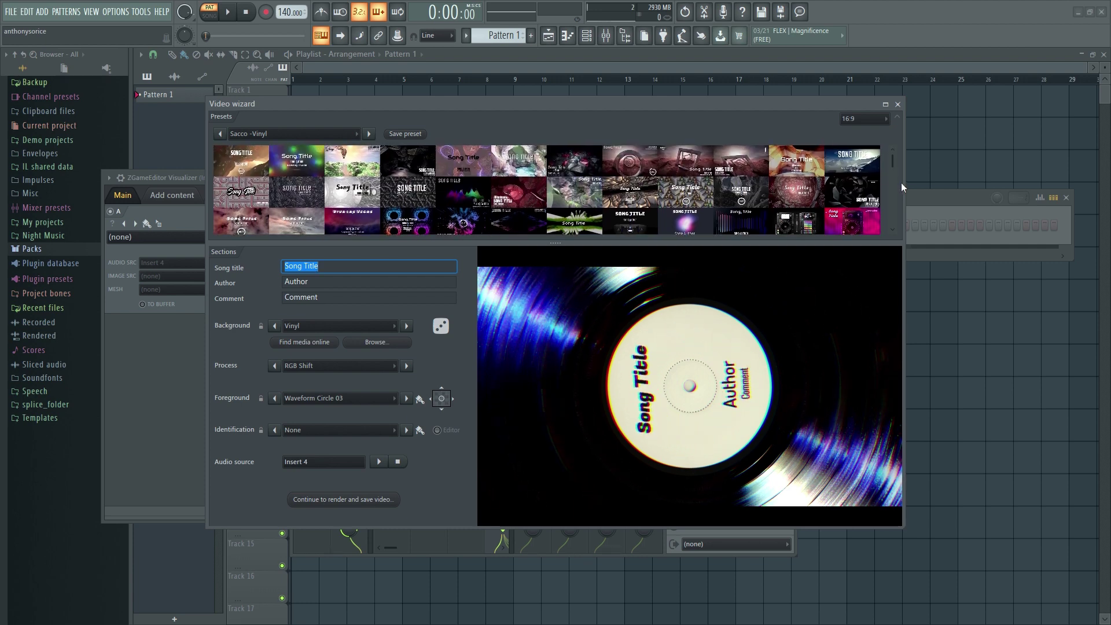
scroll(654, 161, down, 5)
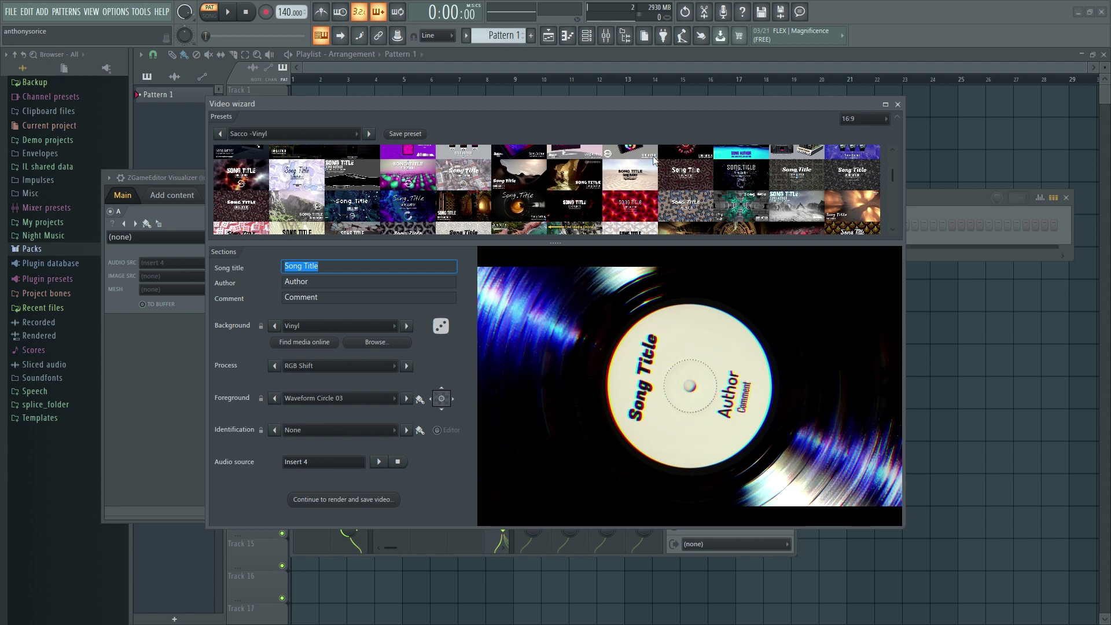
click(654, 160)
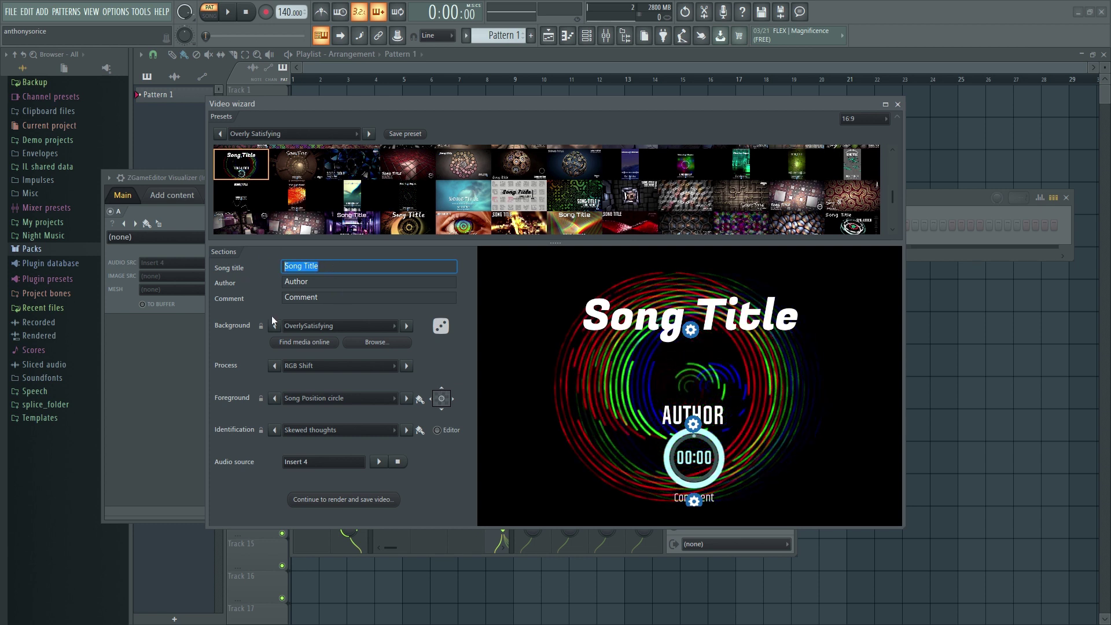
- Clear the title, author and comment fields and enter NIGHT TALK as the song title
key(Delete)
click(301, 283)
key(Delete)
click(300, 297)
key(Delete)
click(320, 268)
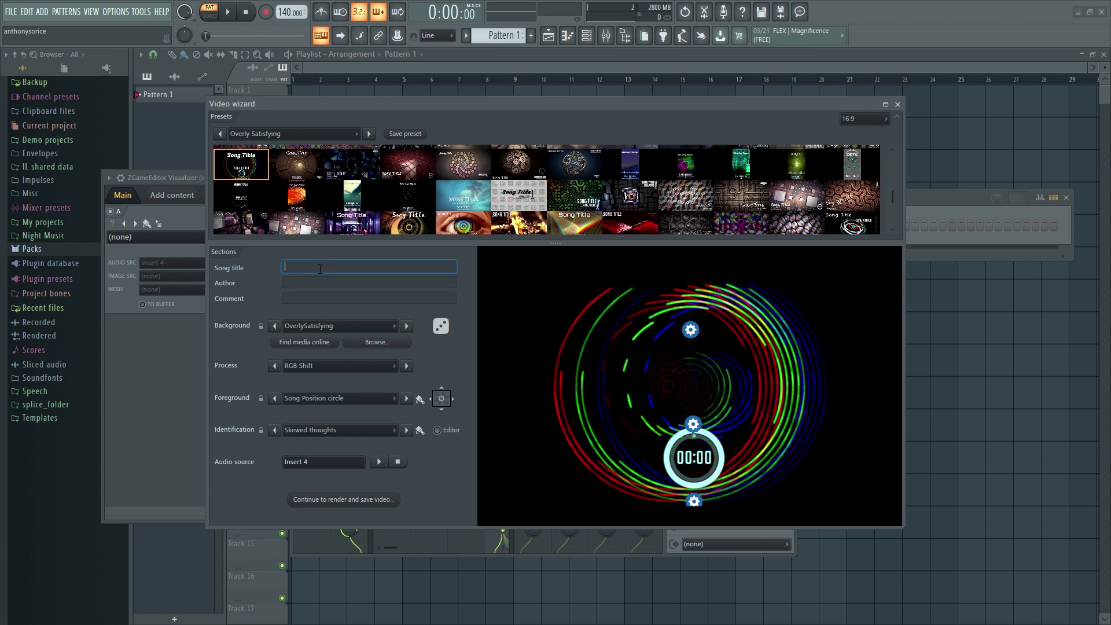
text(NIGHT)
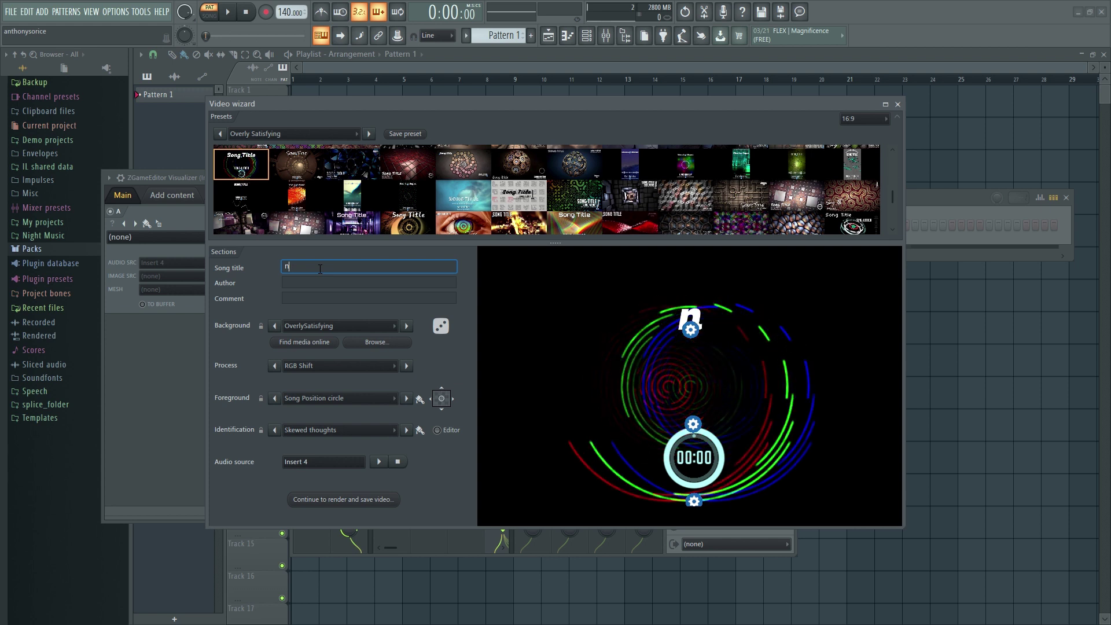
text( TALK)
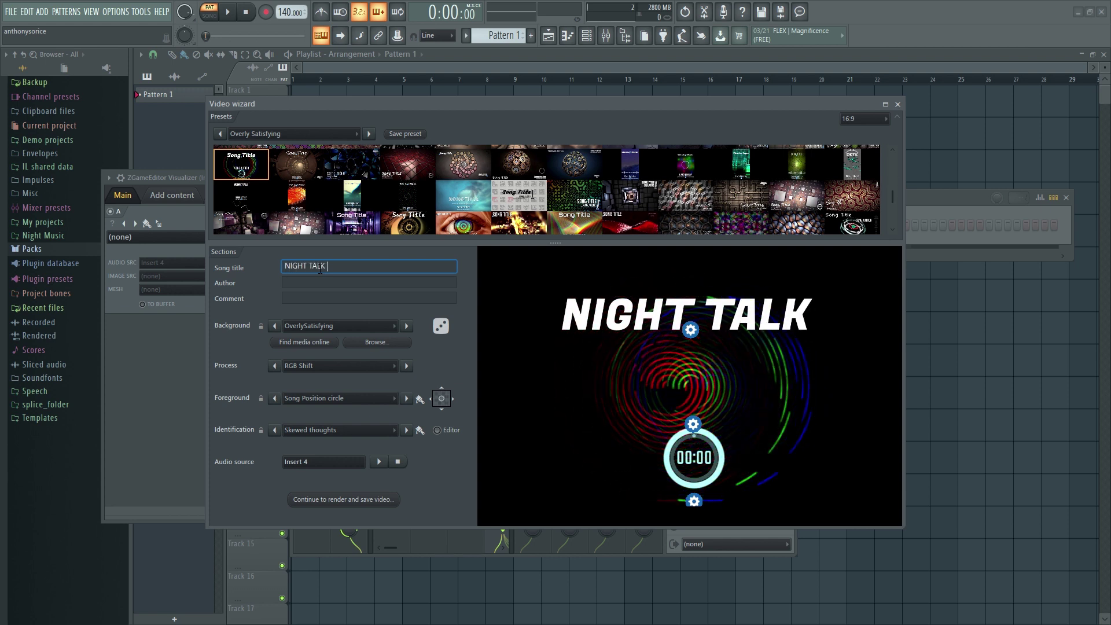
- Scale up the NIGHT TALK title text using its Aa sizing handle
click(691, 330)
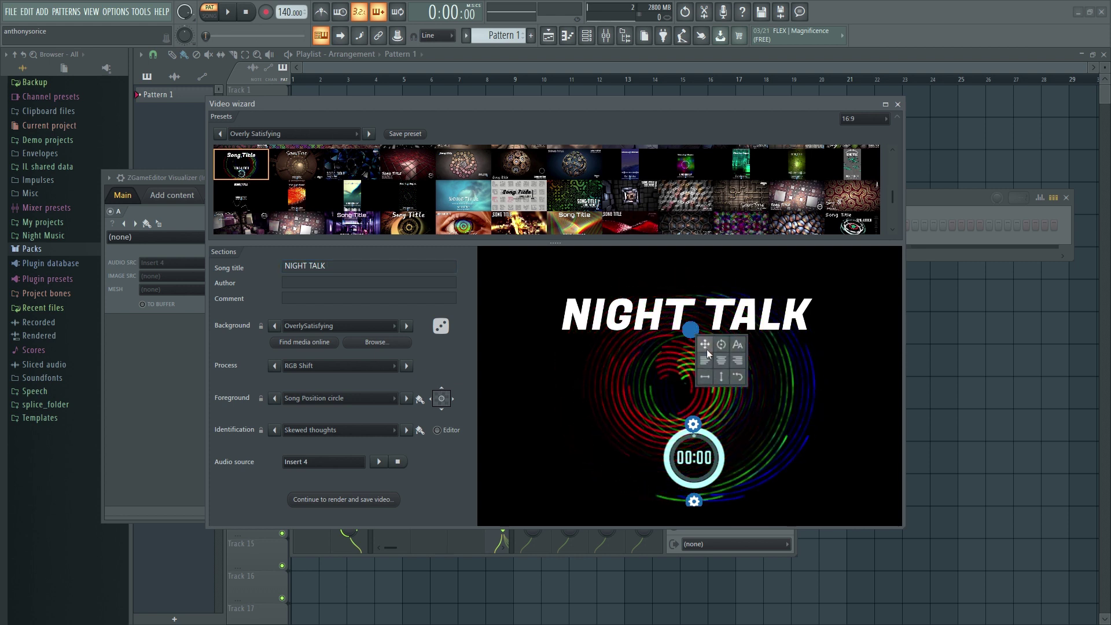
click(738, 344)
drag(691, 330, 696, 389)
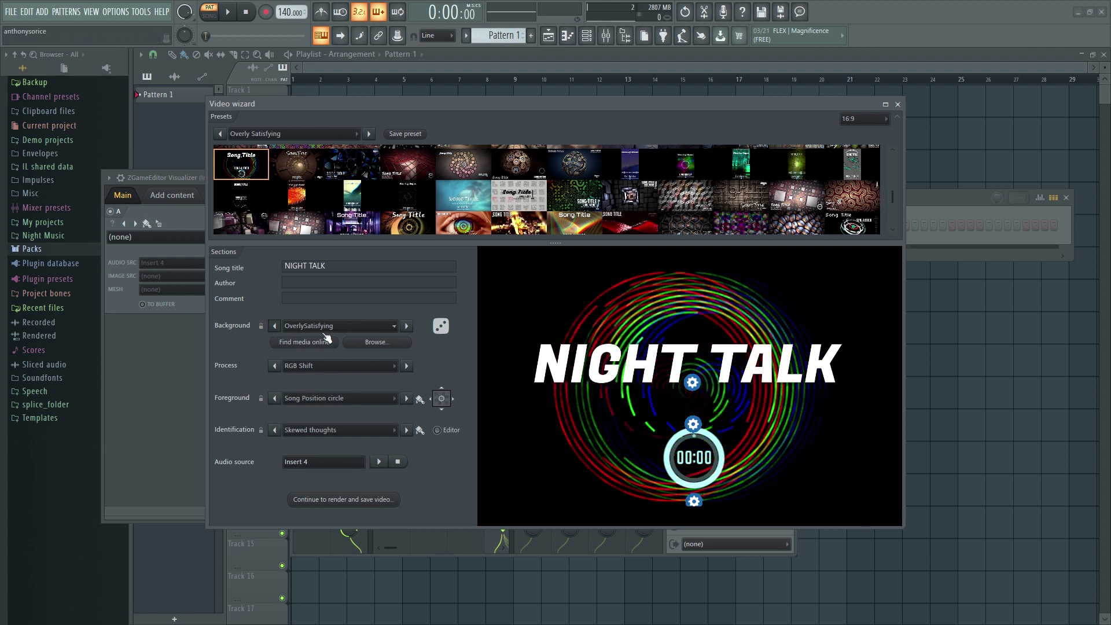
- Try Motion Blur and Hue-Saturation-Value as process effects, then settle on Raindrops
click(313, 366)
click(325, 488)
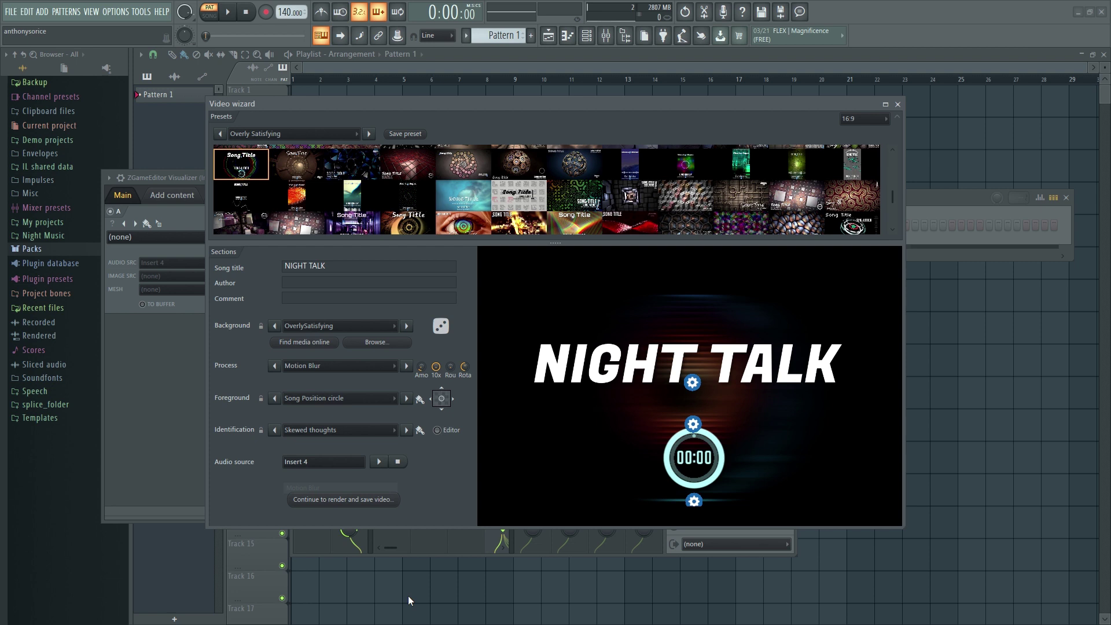
mouse_move(423, 368)
mouse_down()
mouse_move(423, 353)
mouse_move(422, 362)
mouse_up()
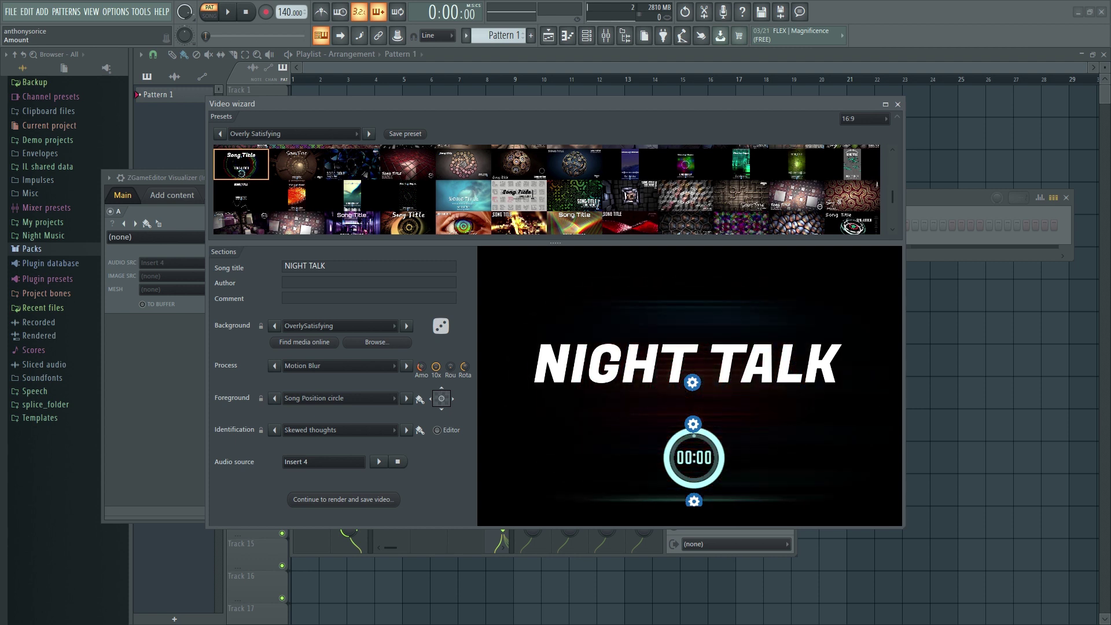
click(360, 366)
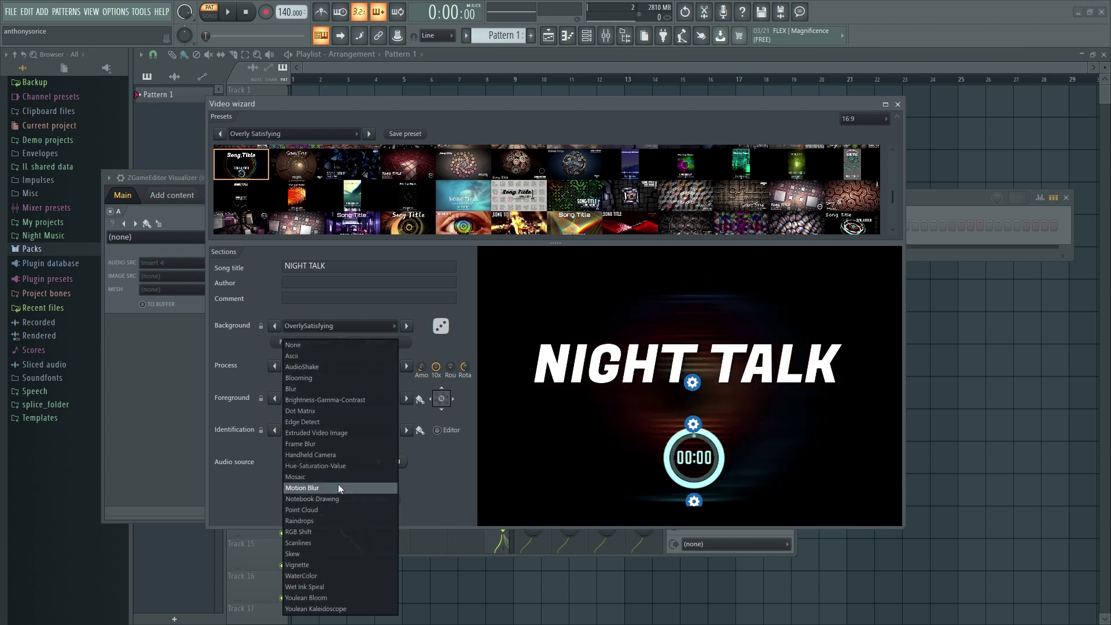
click(341, 466)
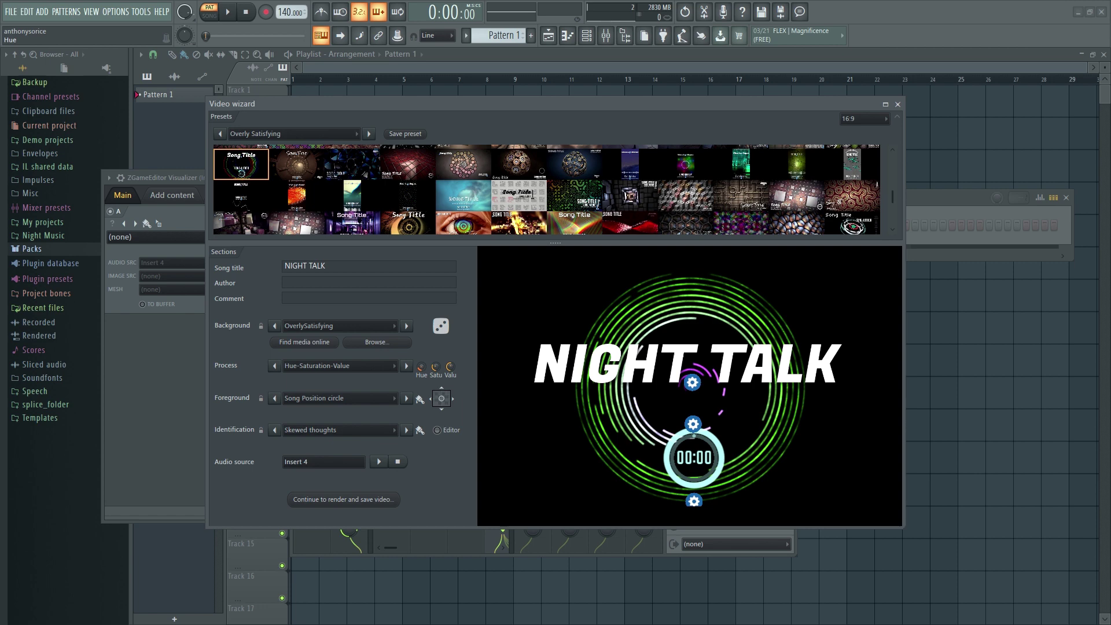
click(393, 365)
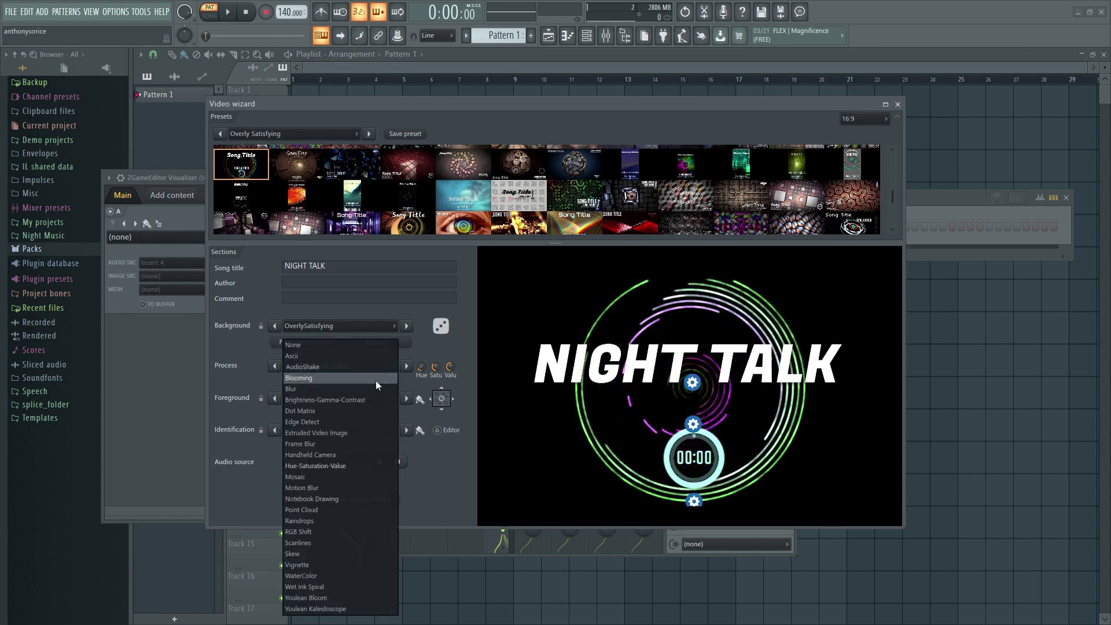
click(329, 521)
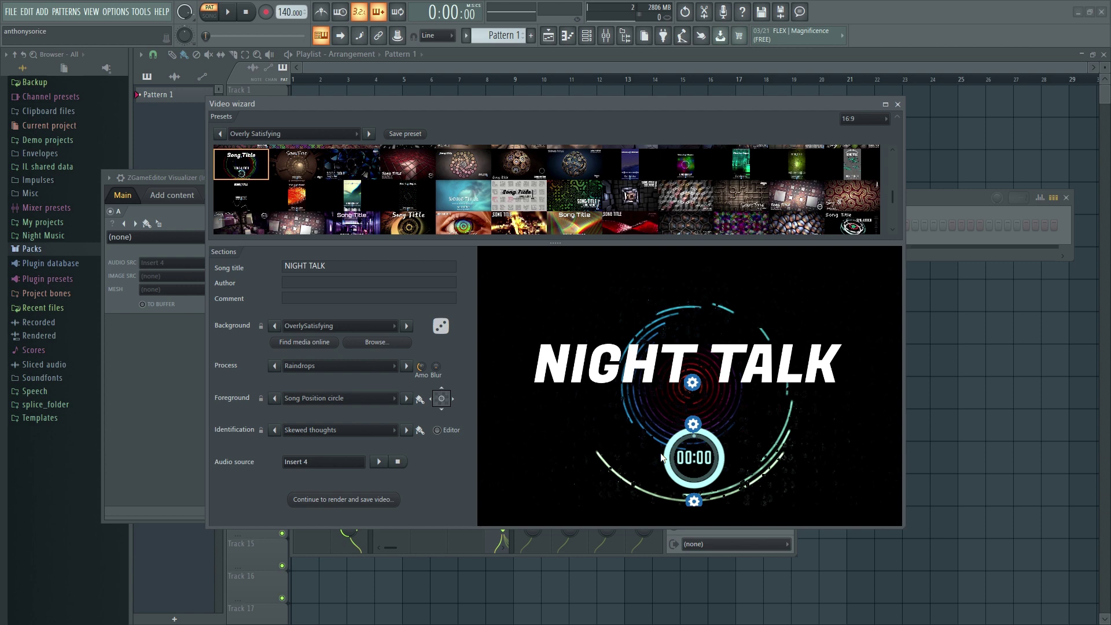
- Try Waveform Circle 04 and Waveform Vert 01, then set HUD Meter 04 as foreground
click(318, 398)
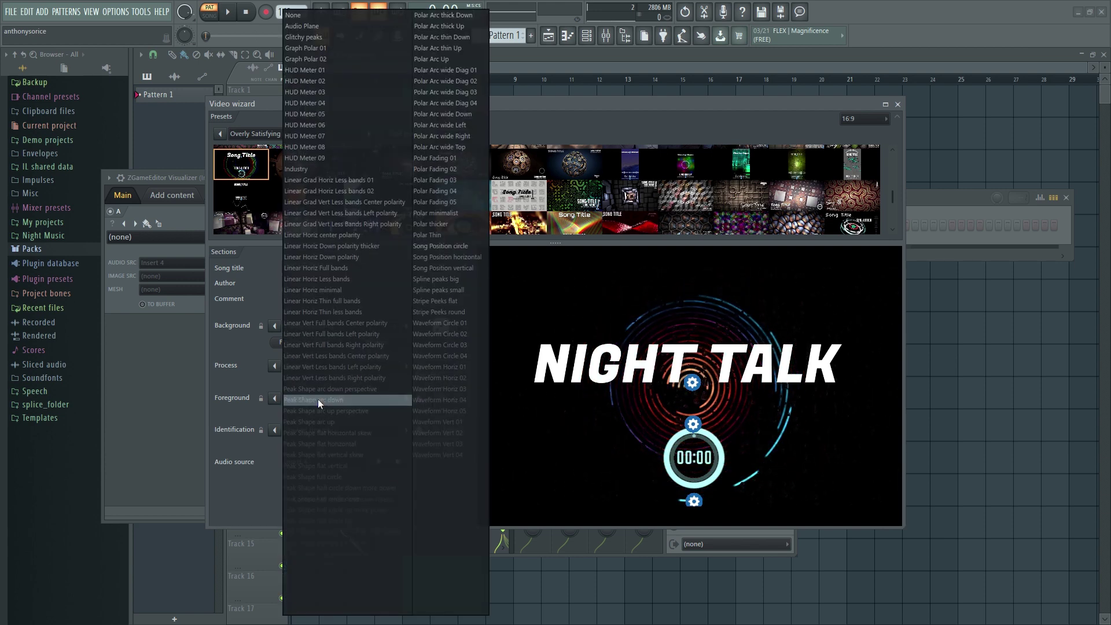
click(449, 356)
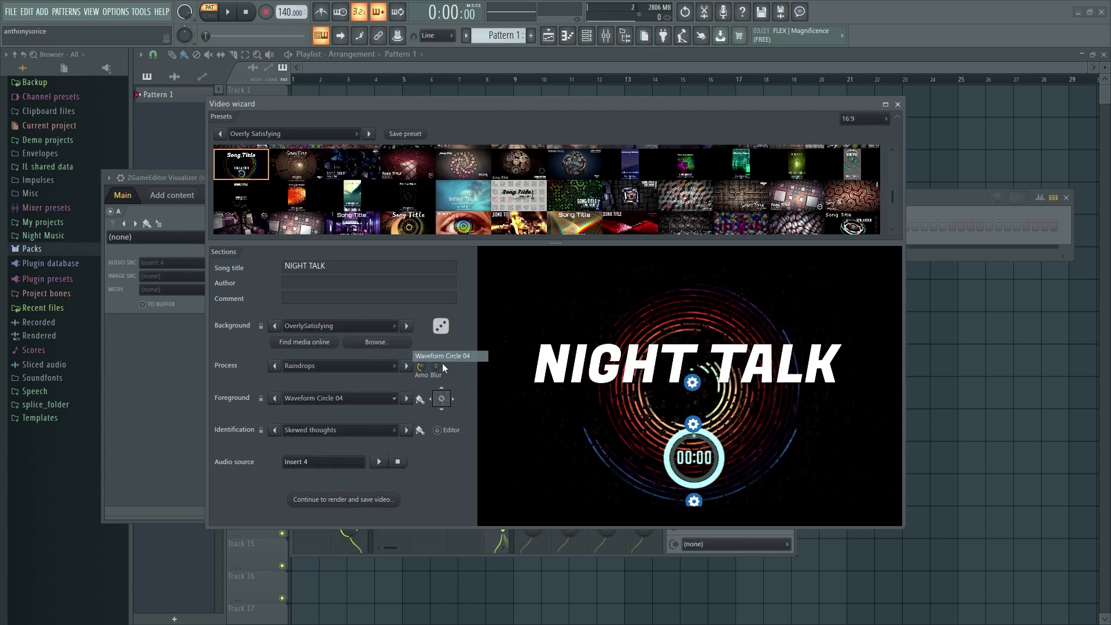
click(333, 398)
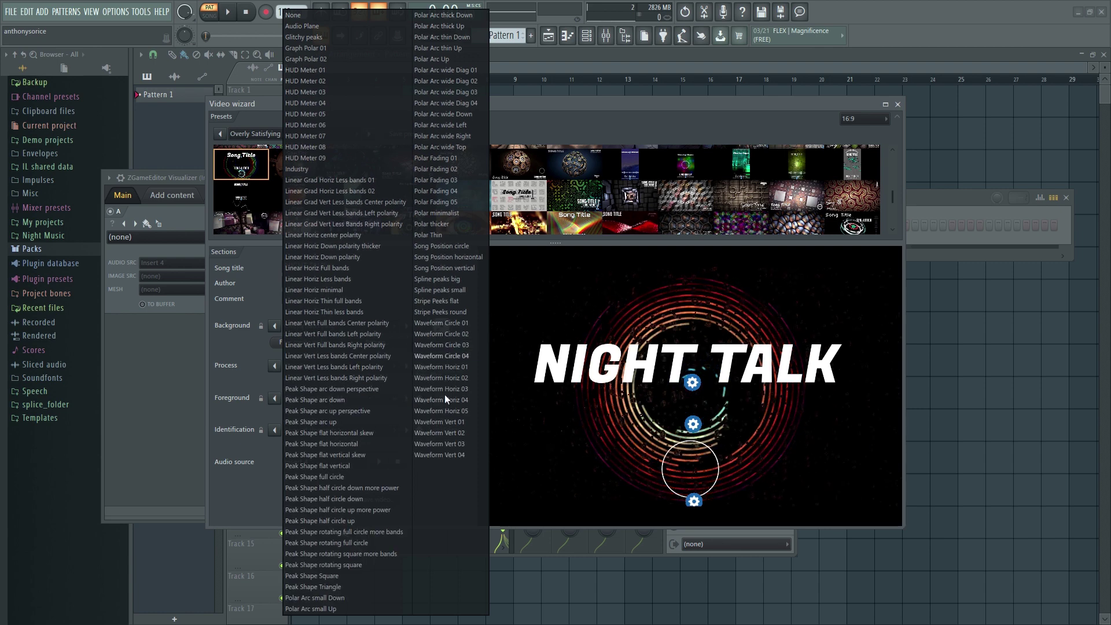
click(455, 422)
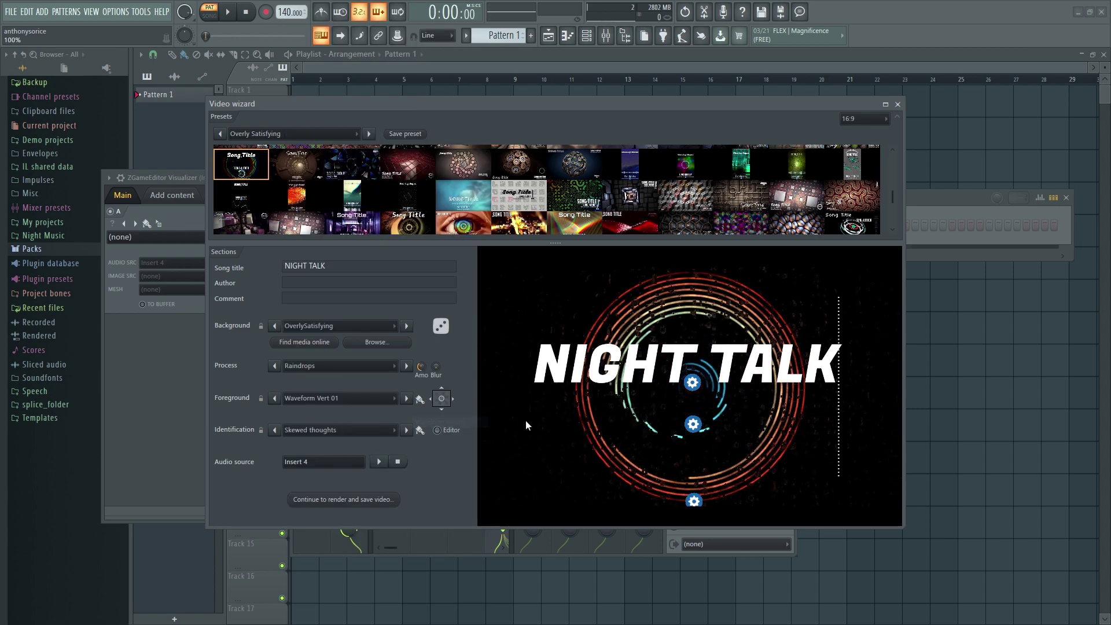
click(356, 399)
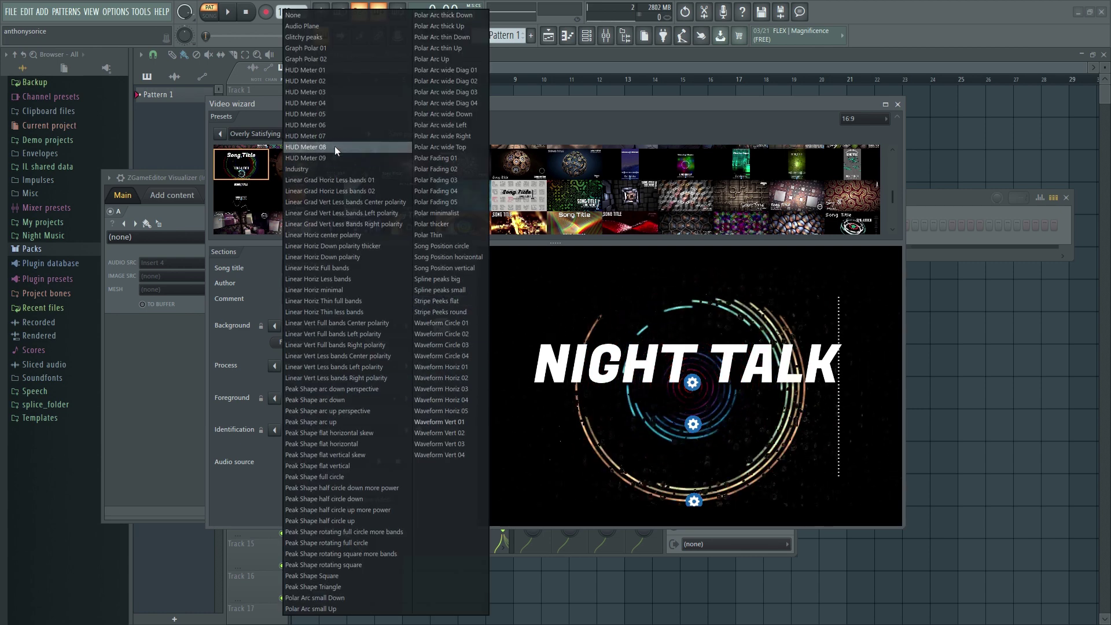
click(332, 103)
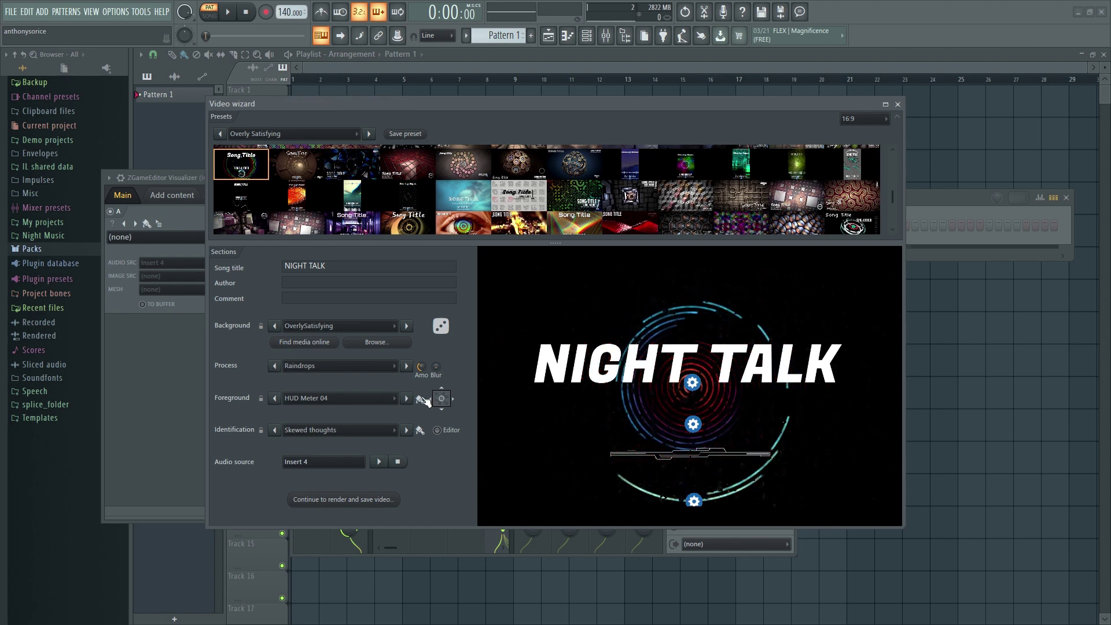
- Shift the HUD meter left and up and give it a green tint
drag(442, 398, 433, 395)
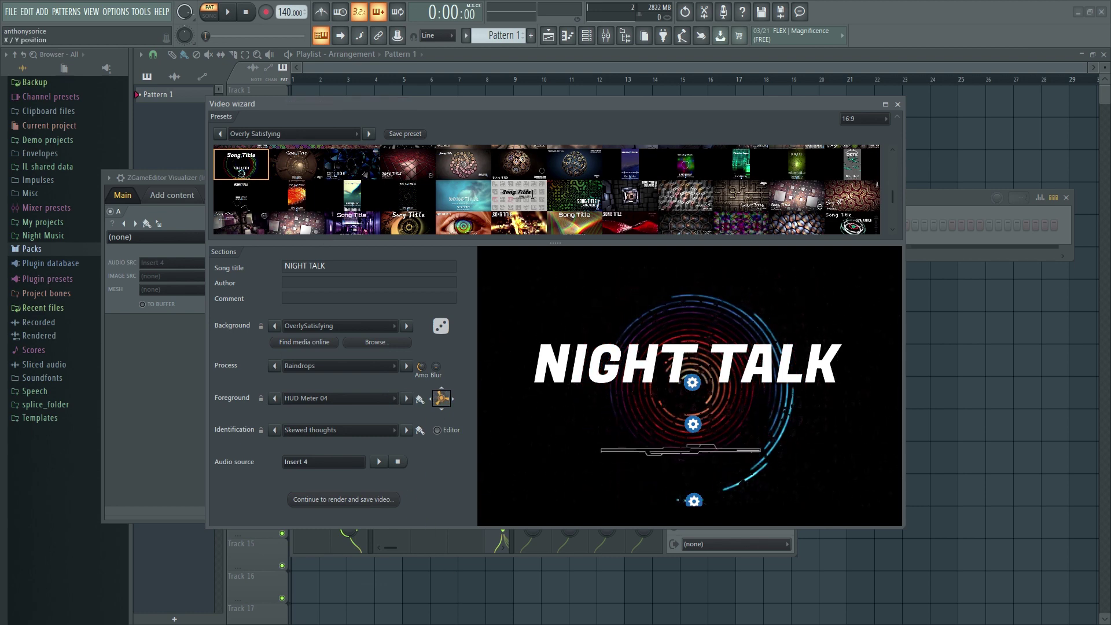
click(421, 399)
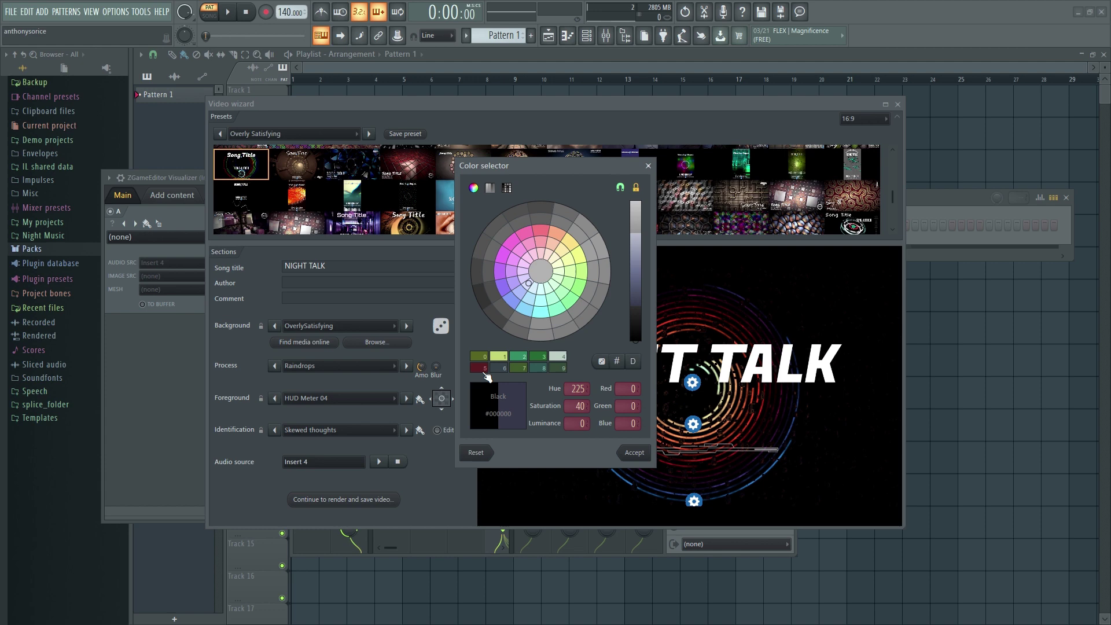
click(562, 293)
click(631, 452)
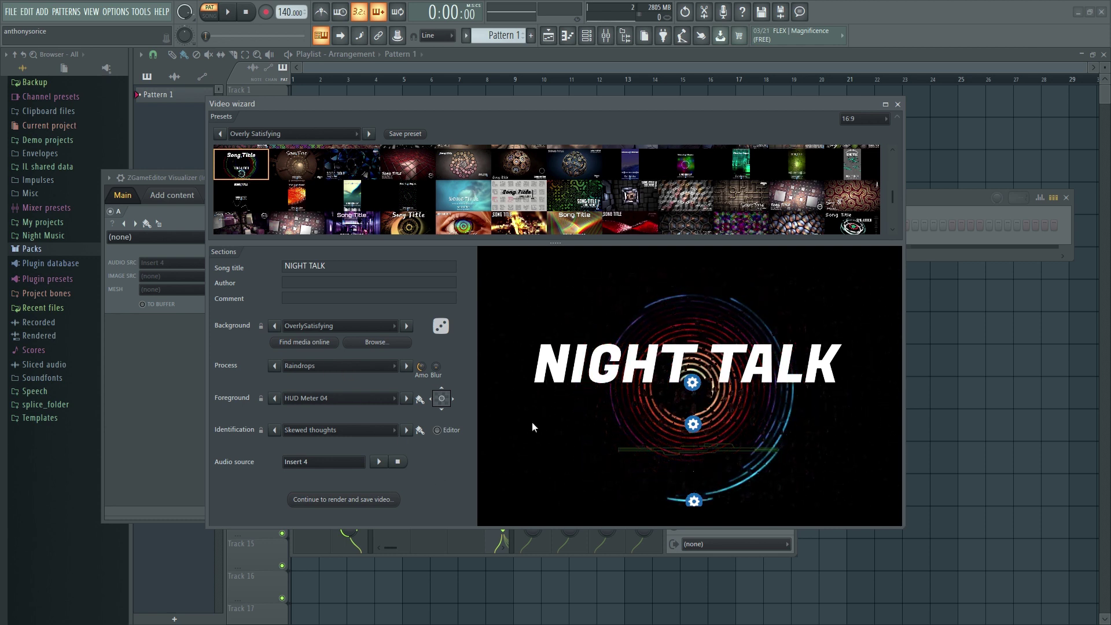
- Reroll the random sections until a Handwritten sweet title over Combustible Voronoi appears
click(442, 327)
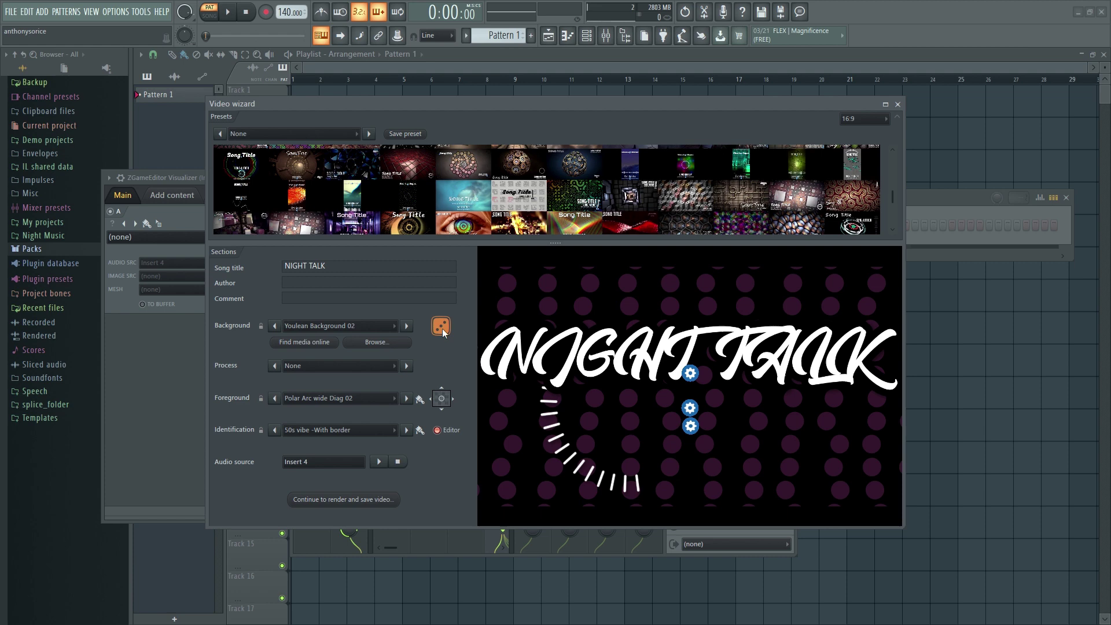
click(443, 330)
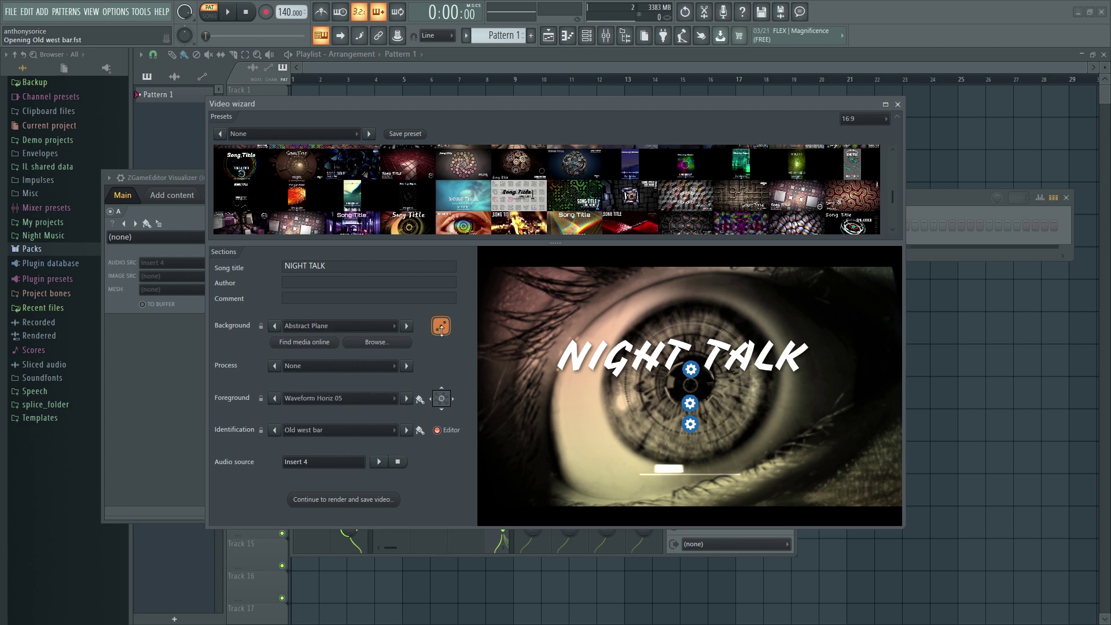
click(442, 330)
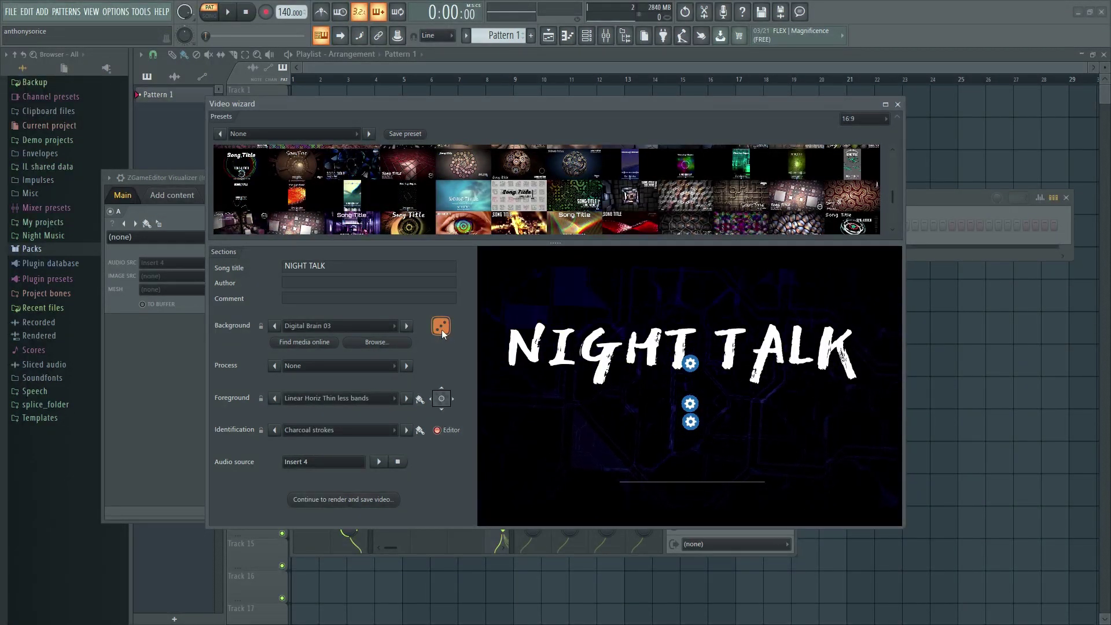
click(442, 328)
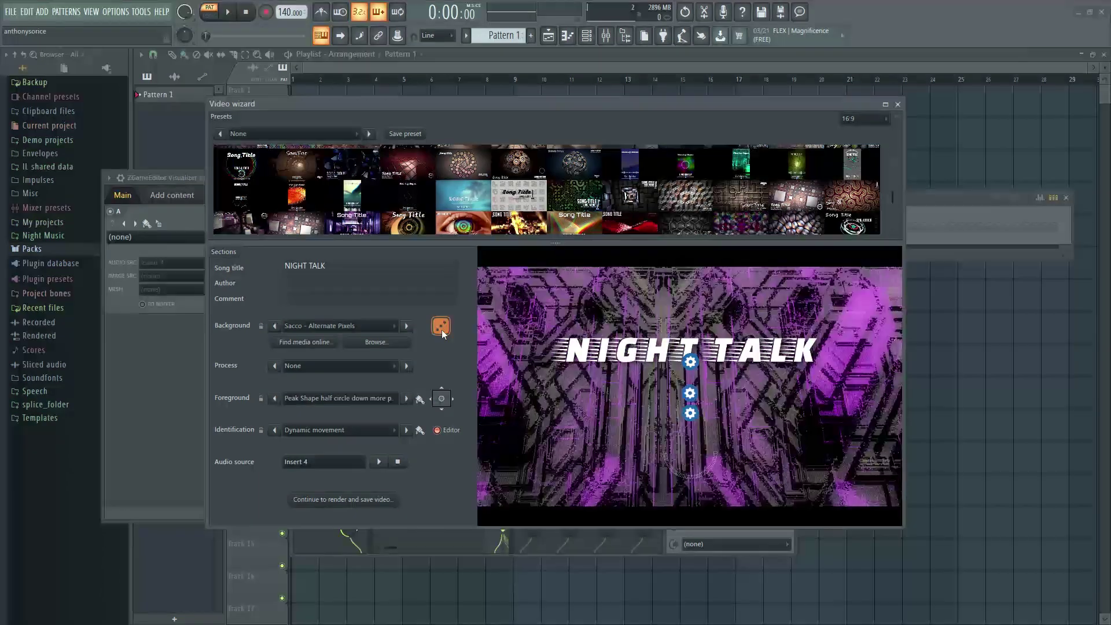
click(442, 327)
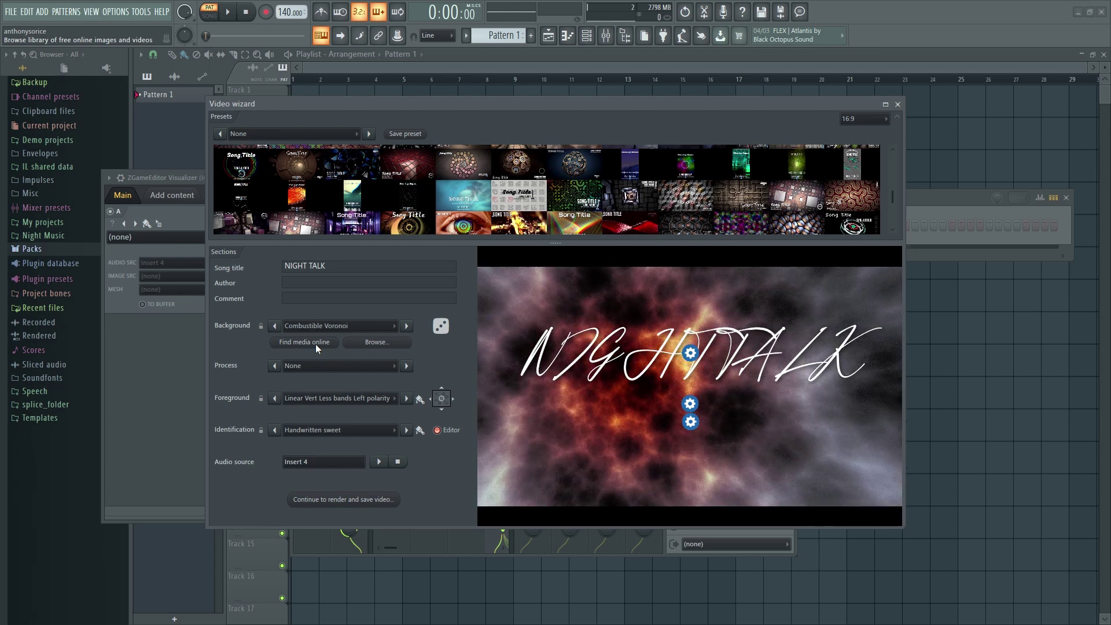
- Set the online woman-with-red-flowers photo as the video background and hide the title handles
click(315, 344)
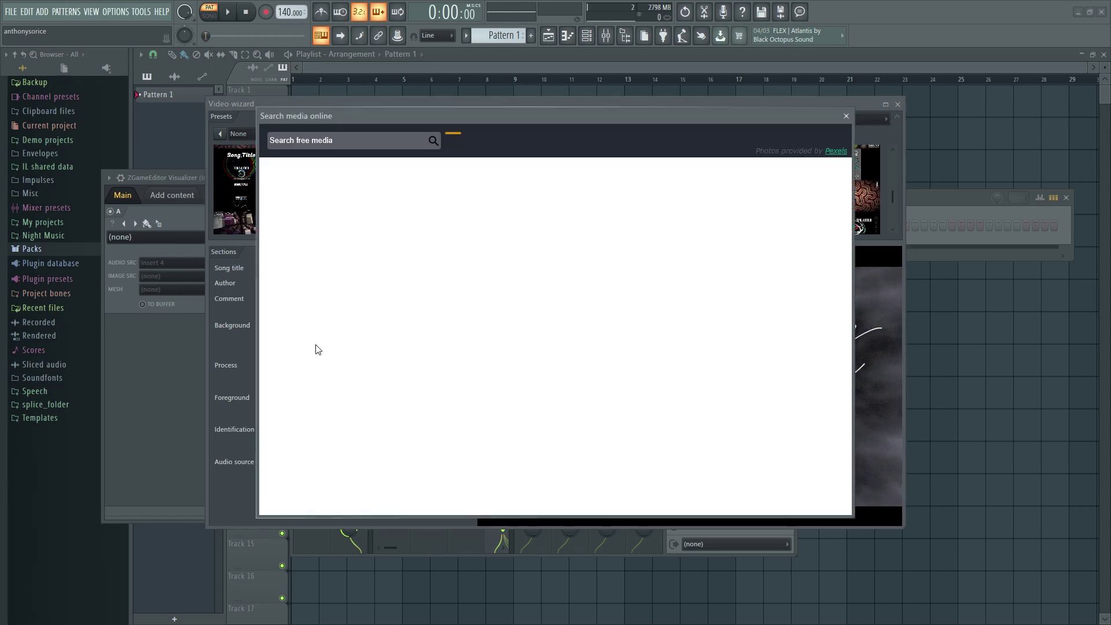
drag(575, 117, 599, 135)
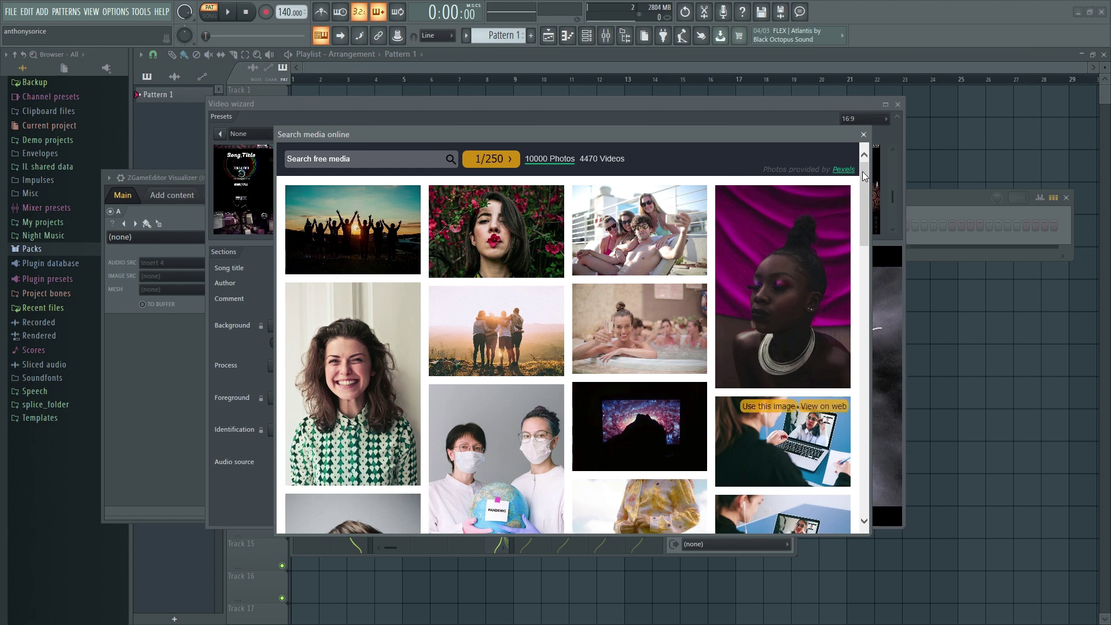
drag(866, 212, 868, 186)
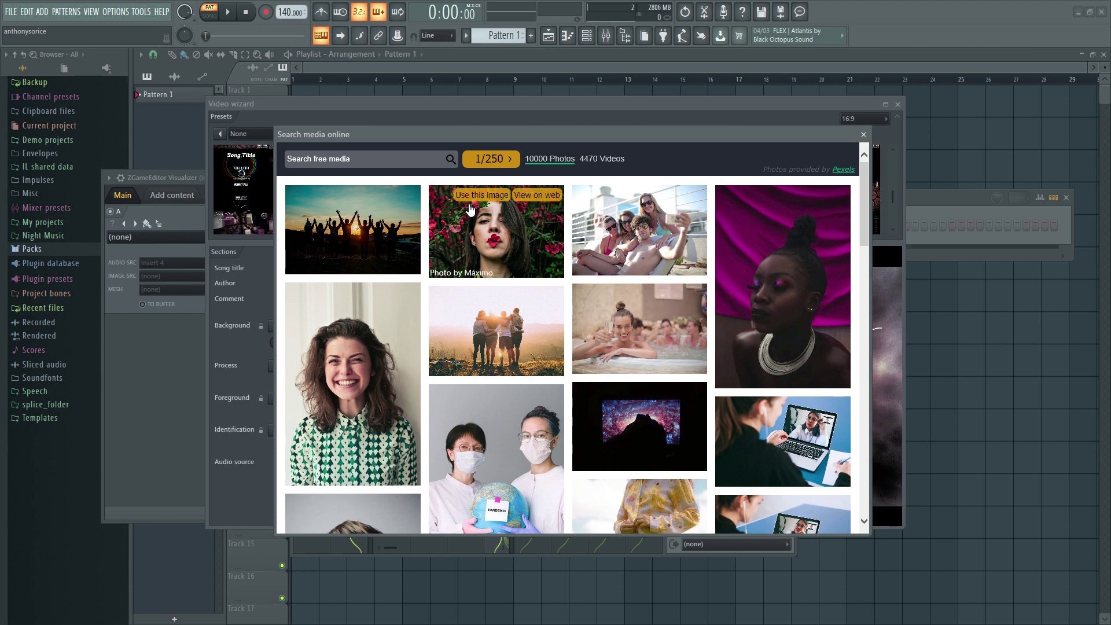
click(480, 196)
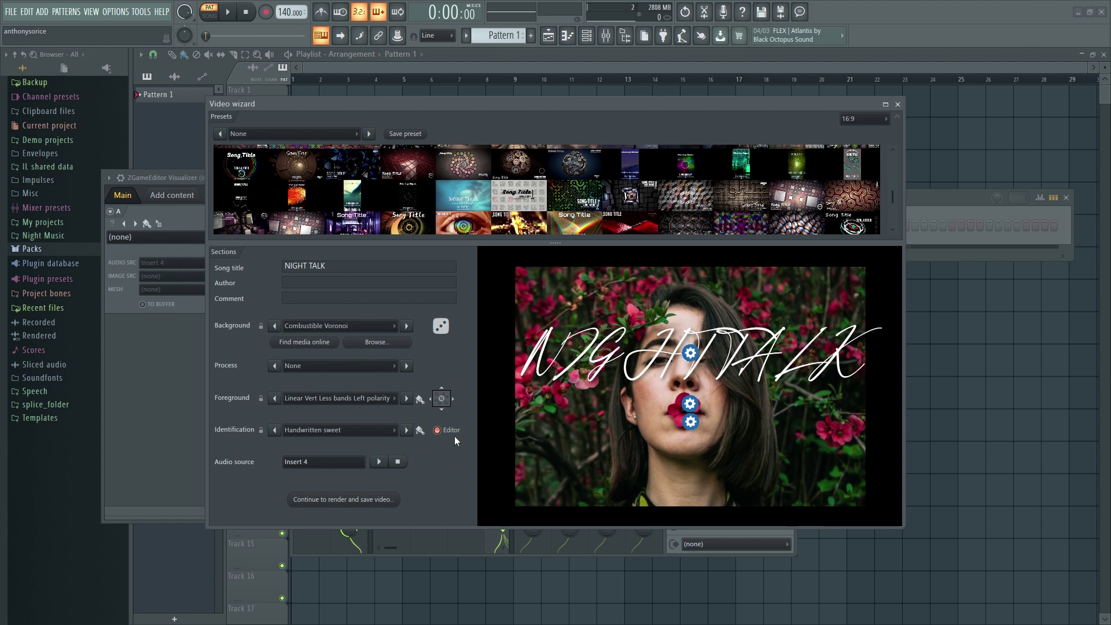
click(439, 431)
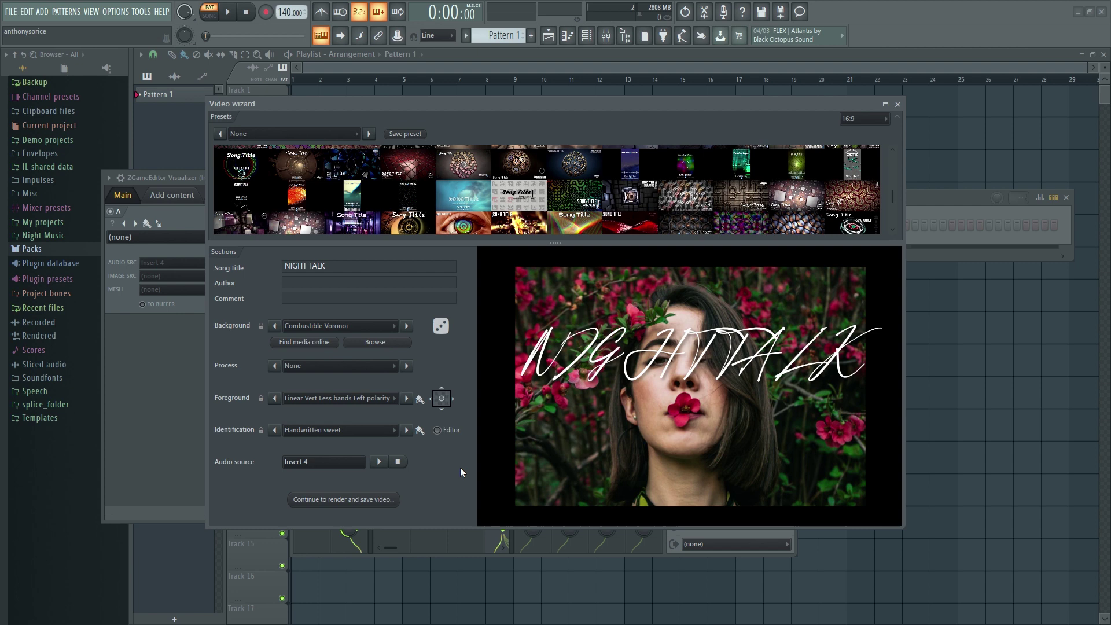
click(332, 430)
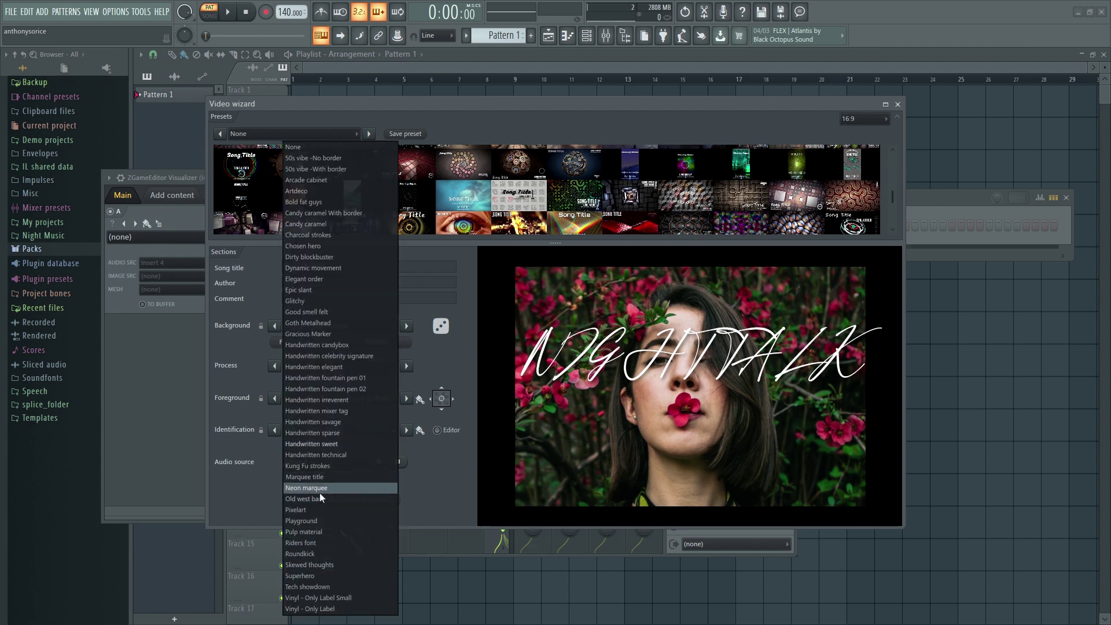
- Apply the Pulp material title style, raise NIGHT TALK higher, and browse for a local background
click(321, 529)
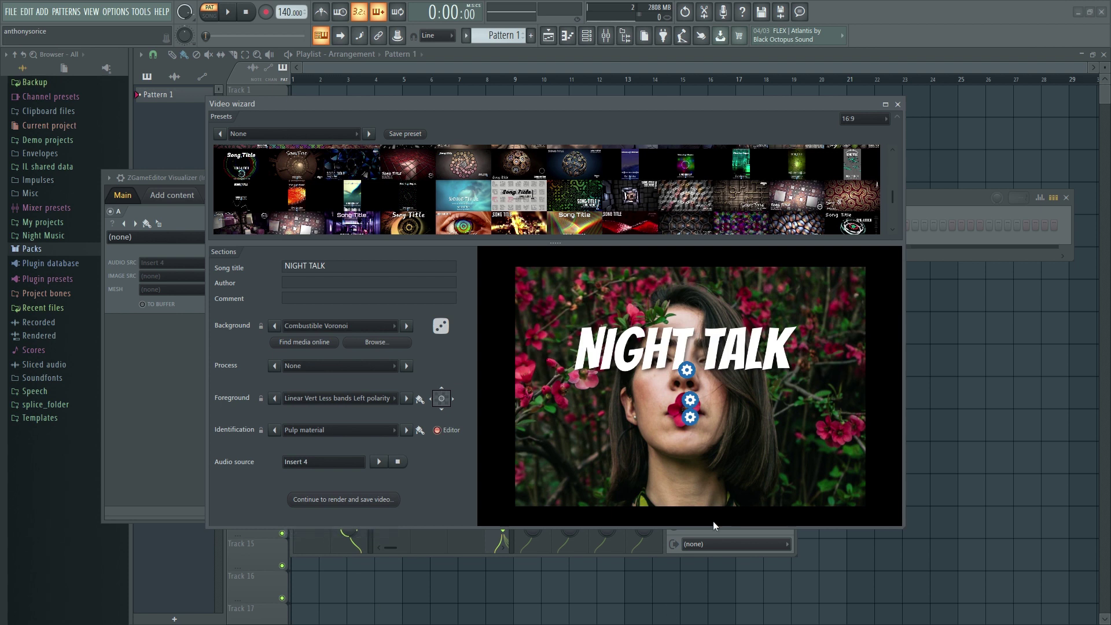
click(438, 431)
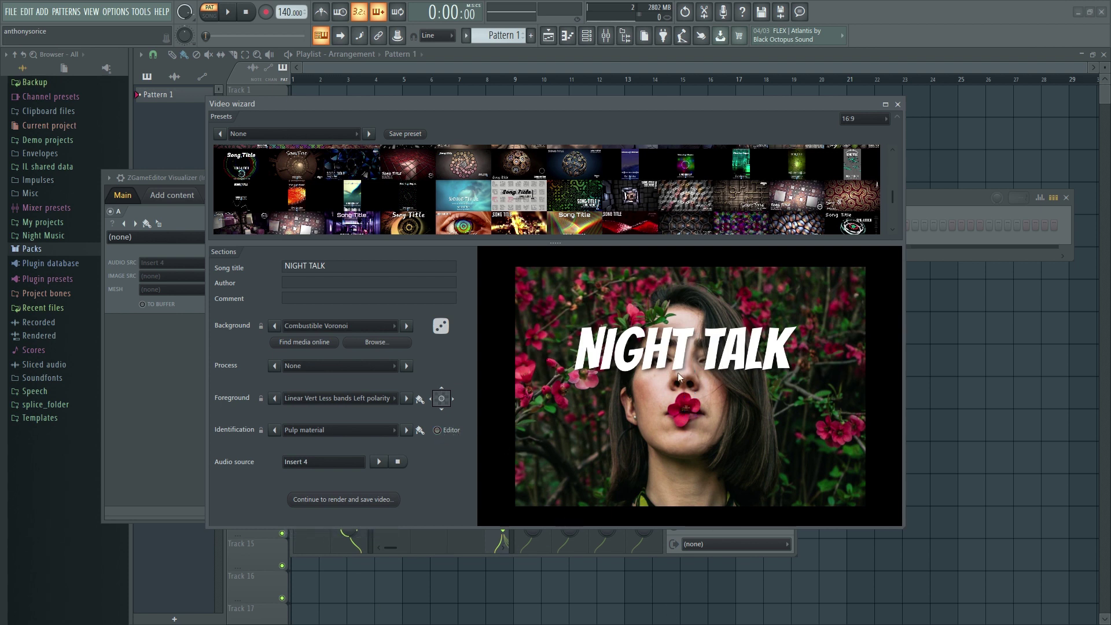
click(439, 433)
drag(688, 375, 693, 351)
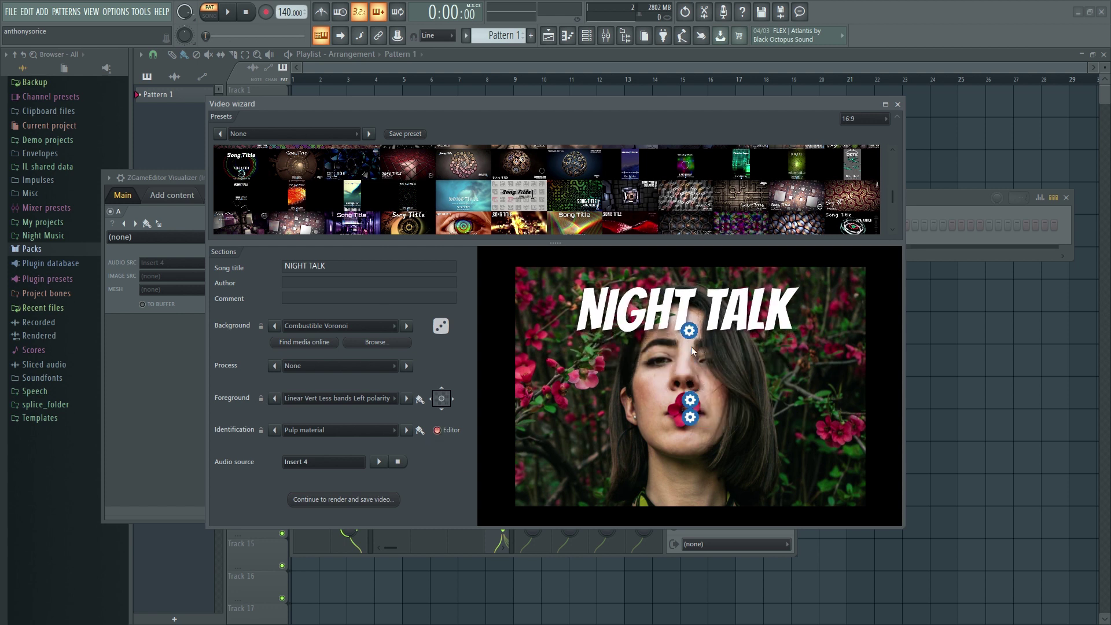
click(443, 432)
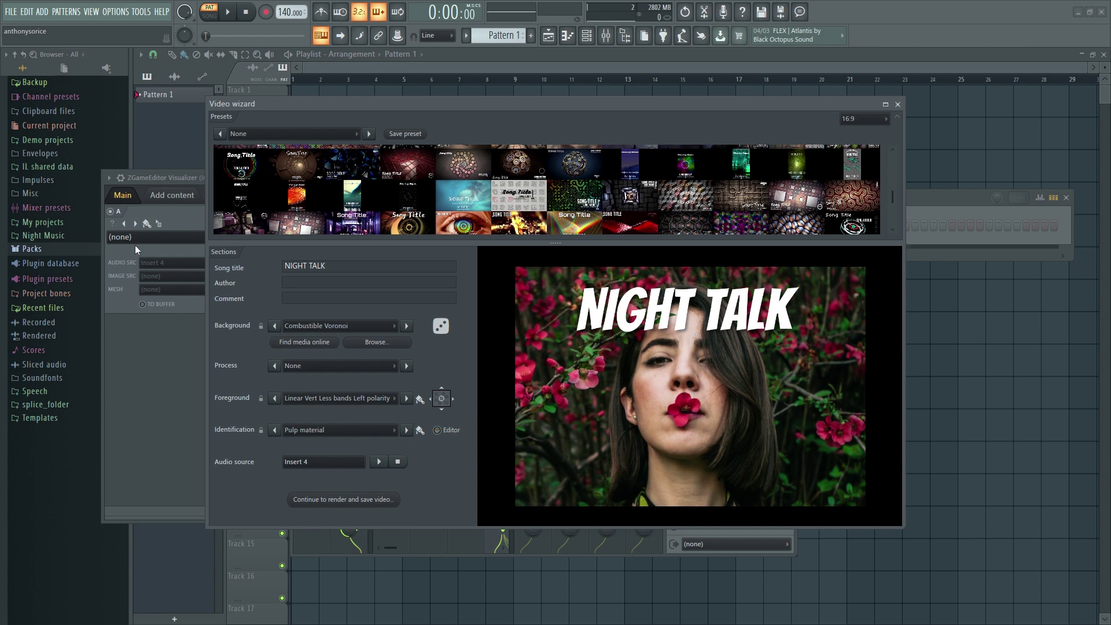
click(377, 343)
drag(707, 189, 707, 247)
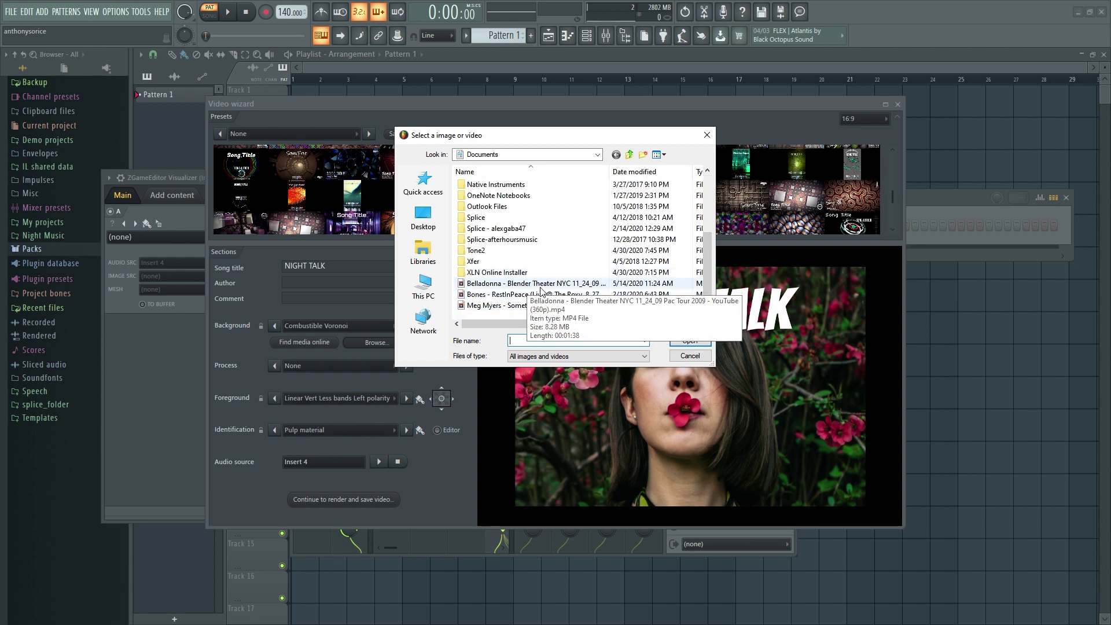
- Load the Belladonna MP4 concert clip as the video background
double_click(567, 284)
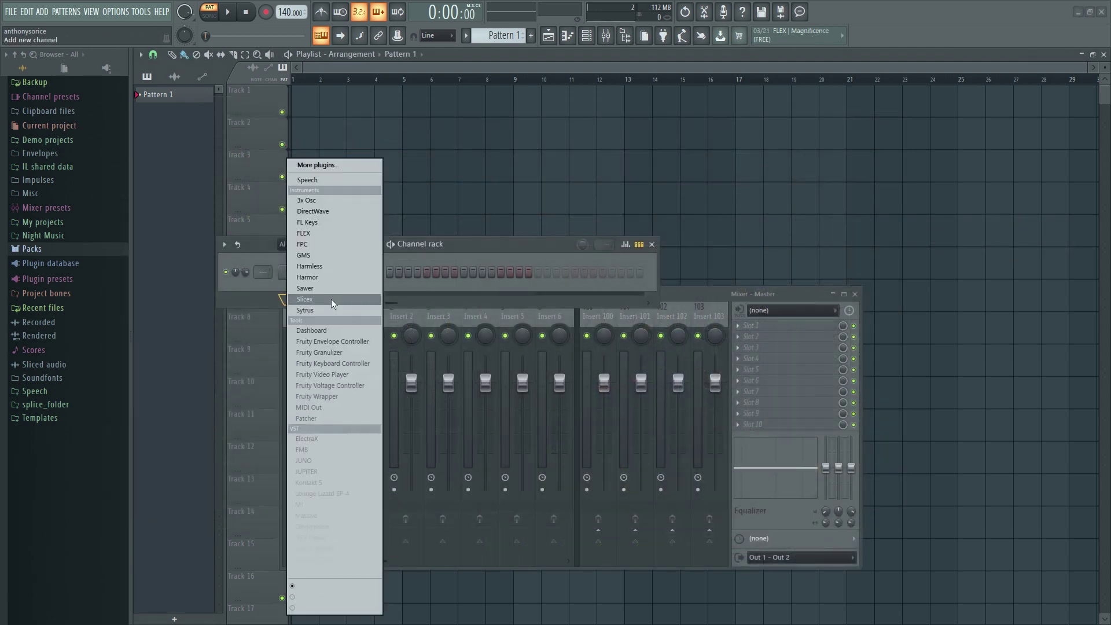
- Add a VFX Envelope module to the master Patcher and open its editor window
click(306, 418)
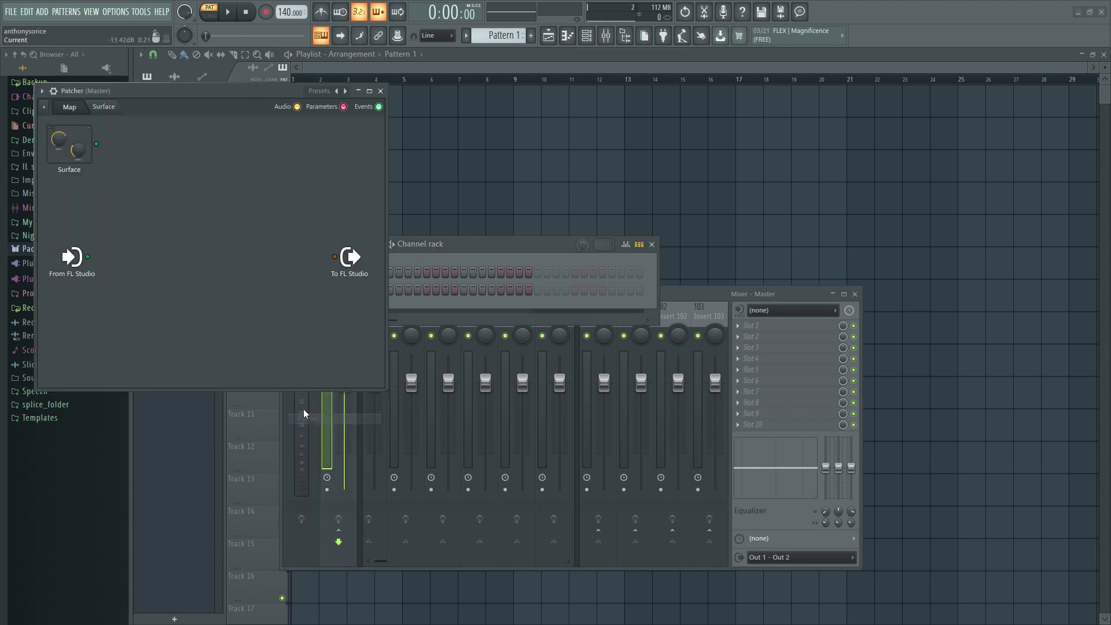
right_click(148, 257)
mouse_move(200, 274)
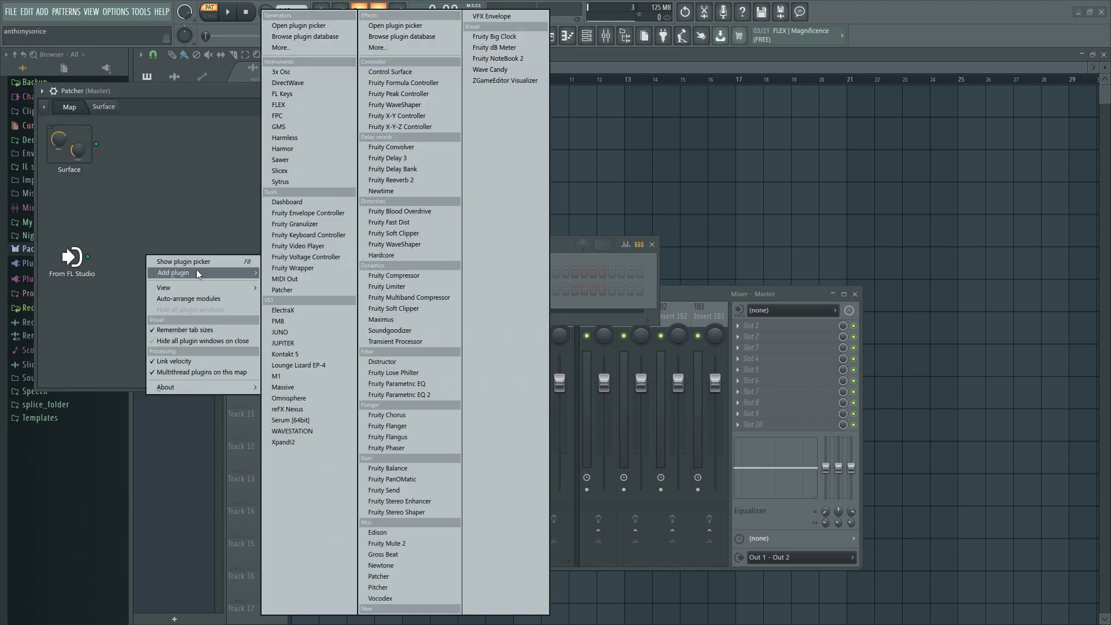
click(492, 16)
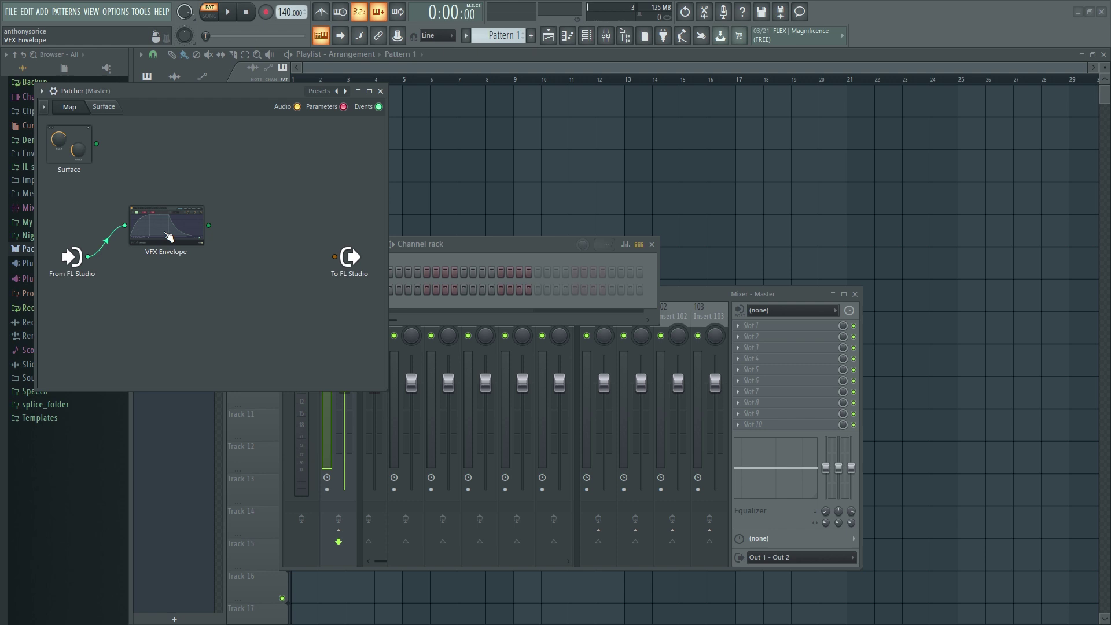
click(193, 241)
drag(655, 195, 572, 206)
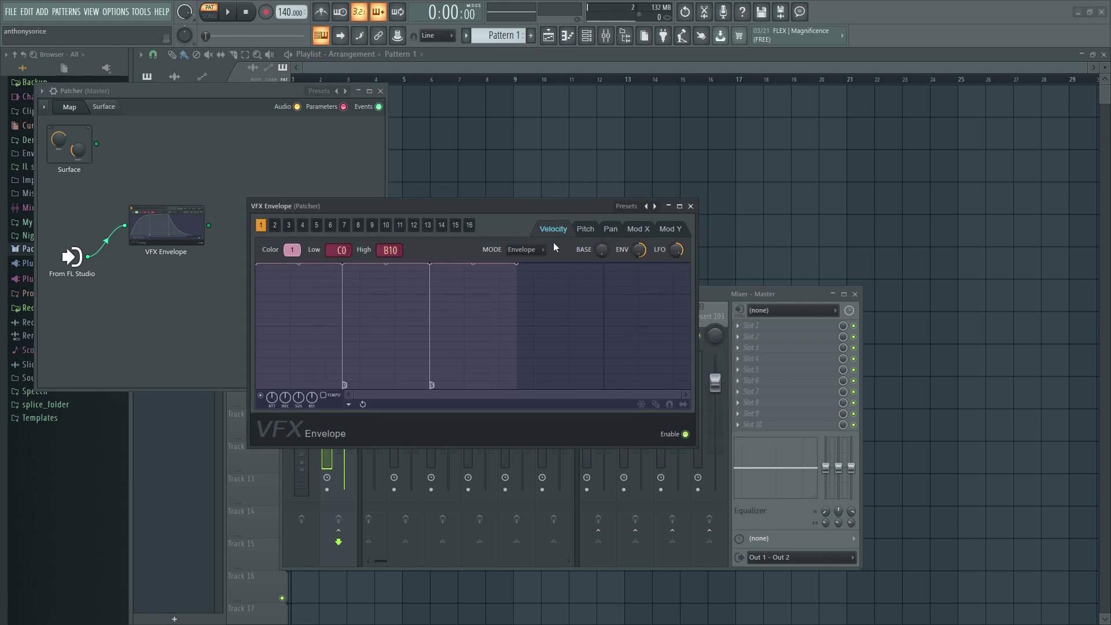
- Close VFX Envelope, then preview the Patcher piano roll's note-colour palette and close it
click(291, 250)
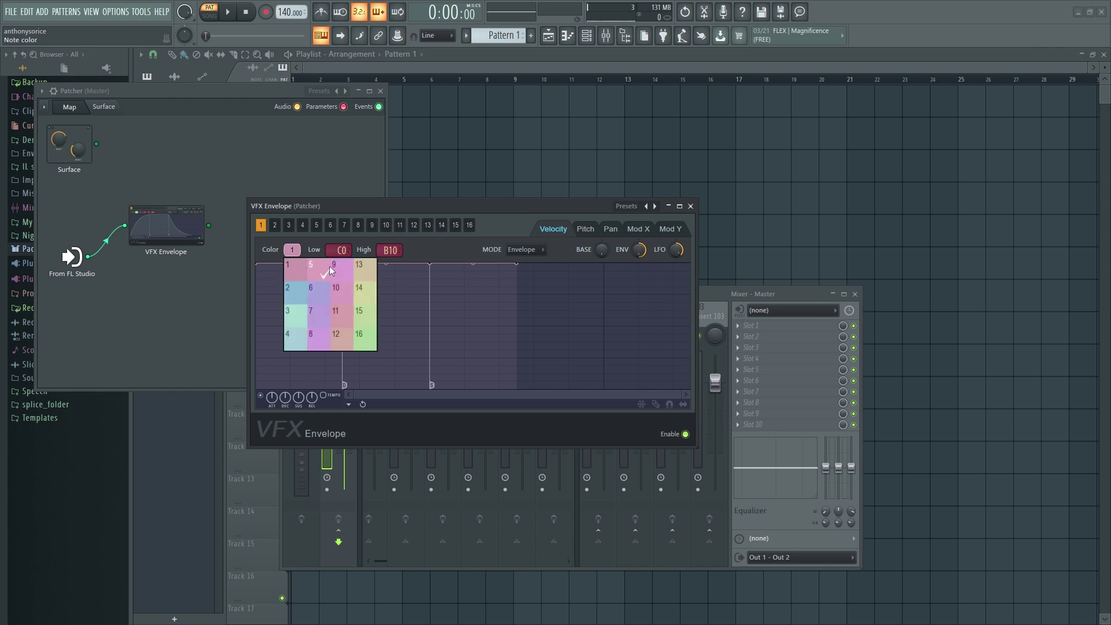
click(691, 206)
click(399, 288)
right_click(353, 290)
click(389, 289)
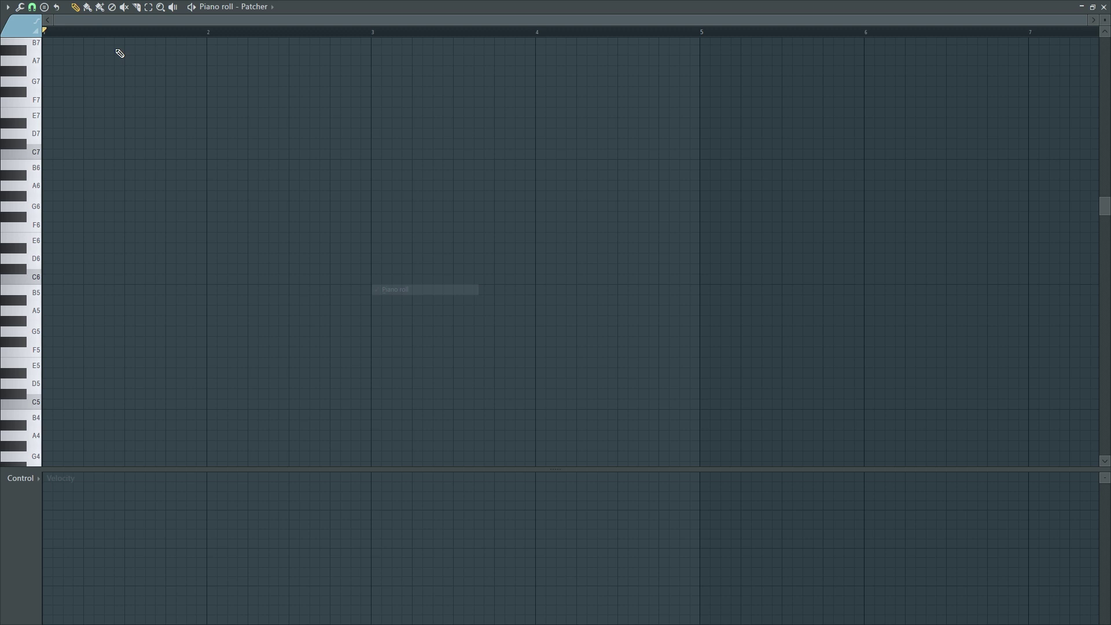
click(27, 32)
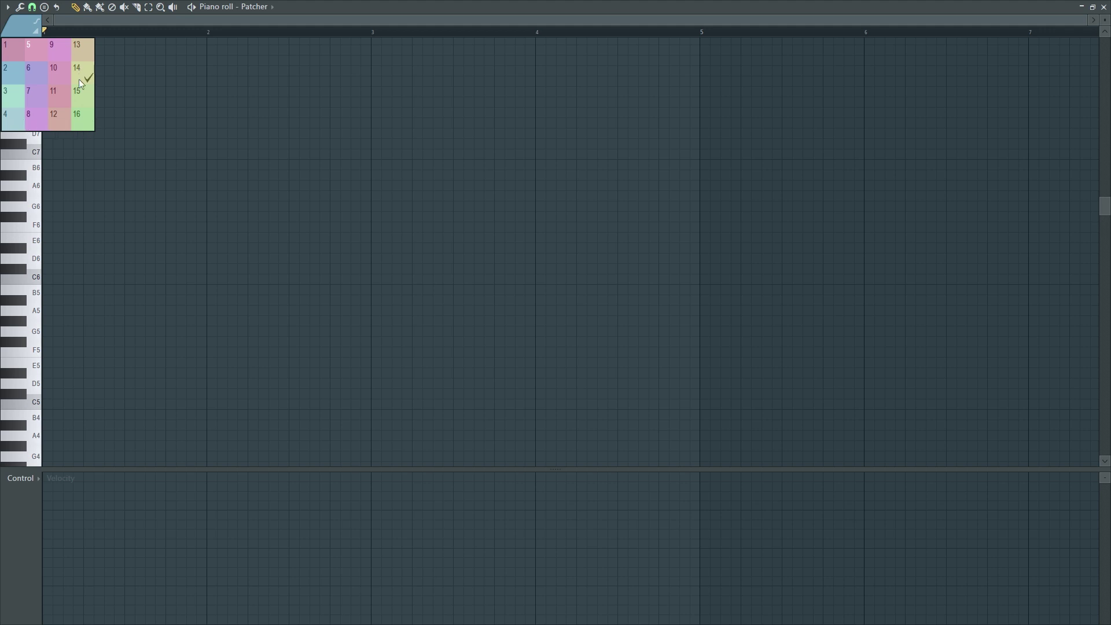
click(1101, 6)
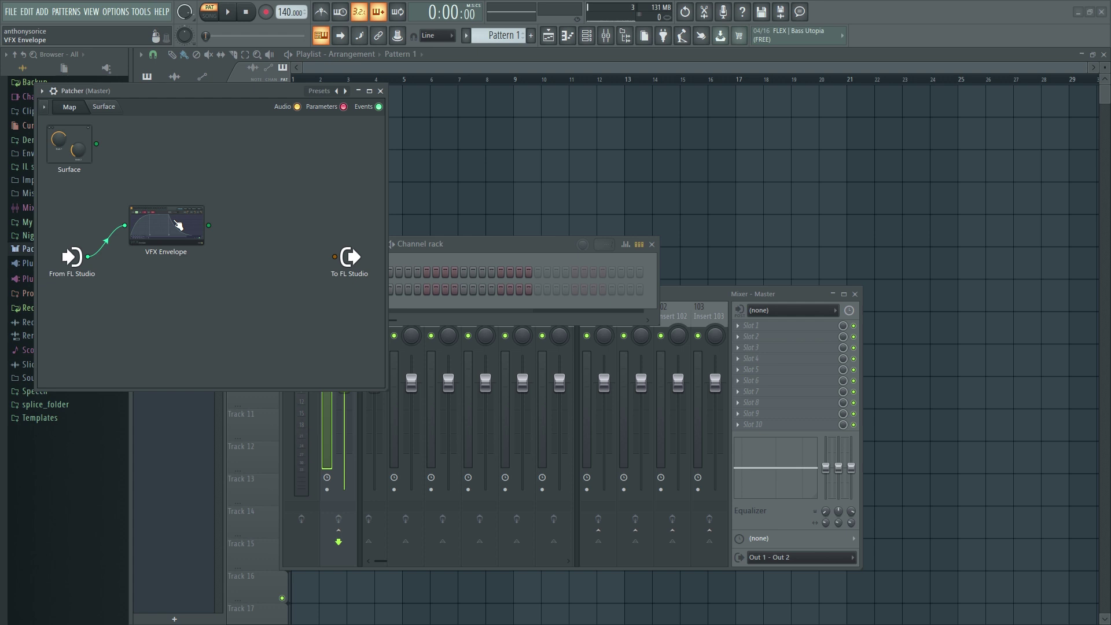
- Review another colour state's envelope in VFX Envelope, then close the window
double_click(166, 226)
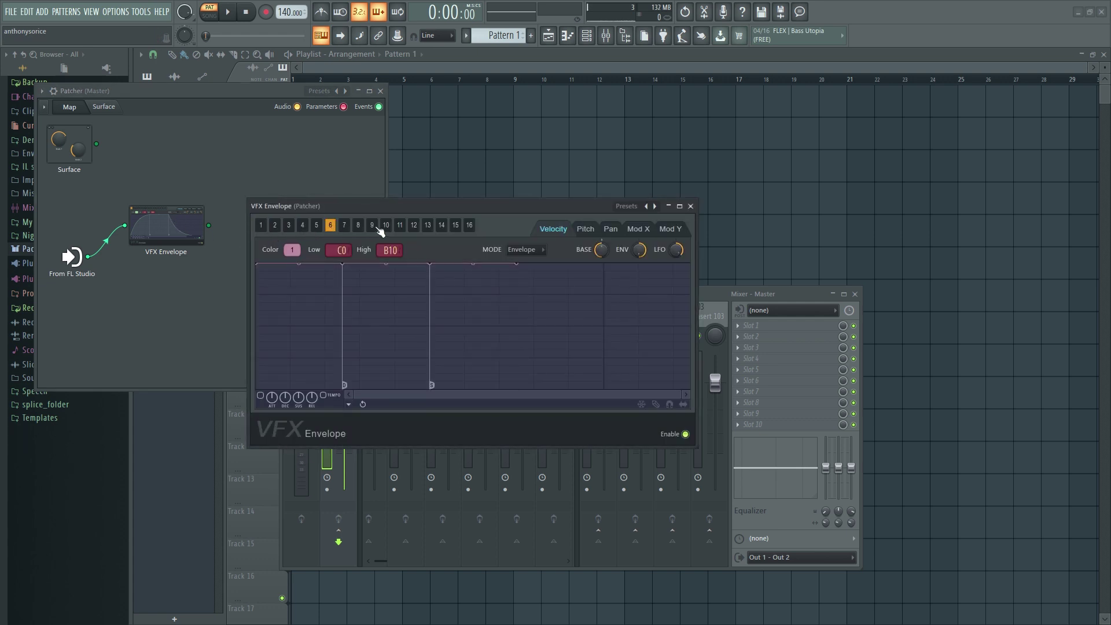
click(261, 226)
click(691, 206)
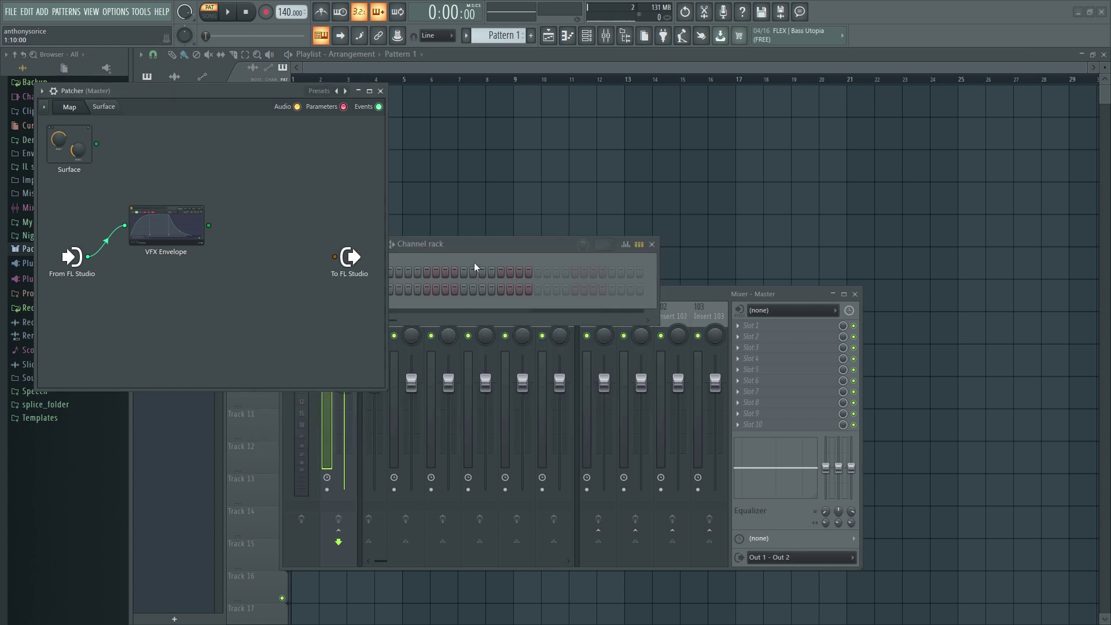
- Insert Sytrus after VFX Envelope's output in the Patcher
click(209, 226)
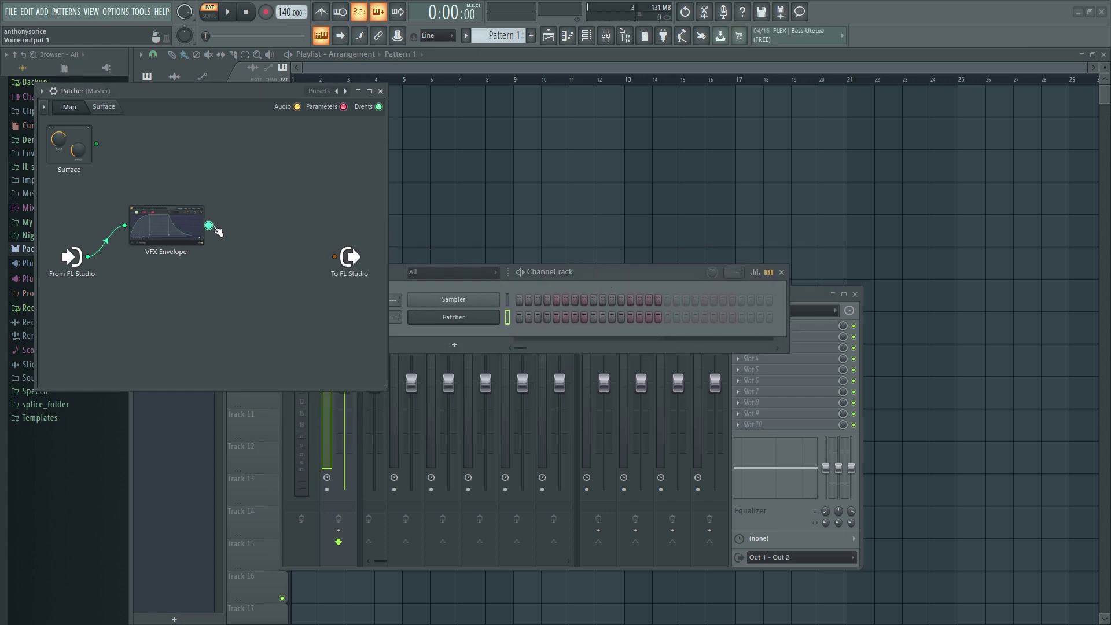
right_click(209, 225)
mouse_move(235, 254)
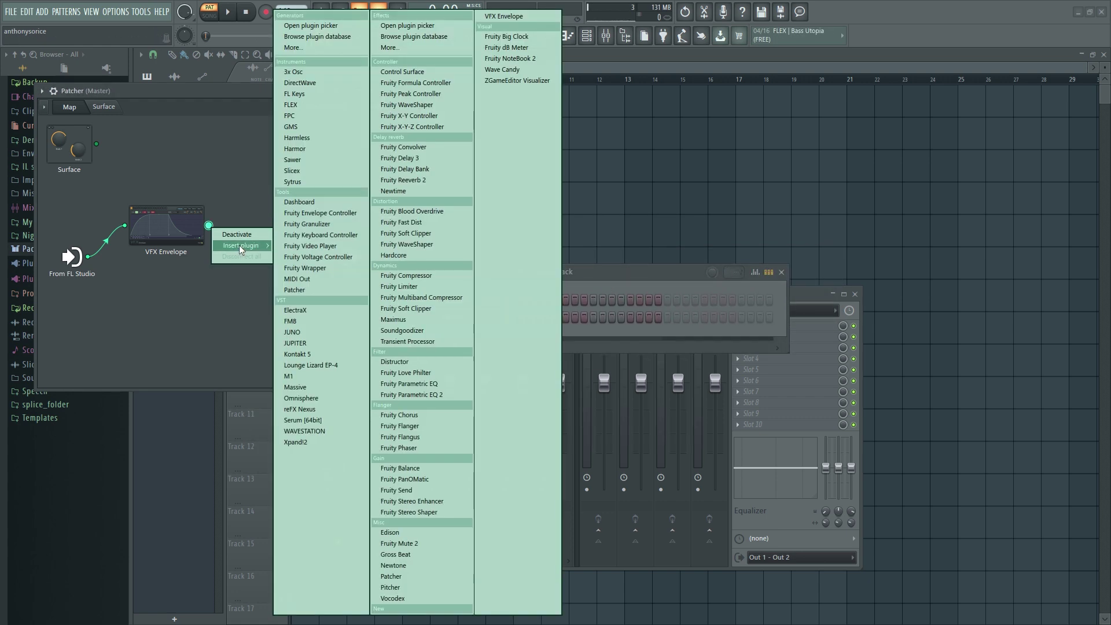
click(296, 187)
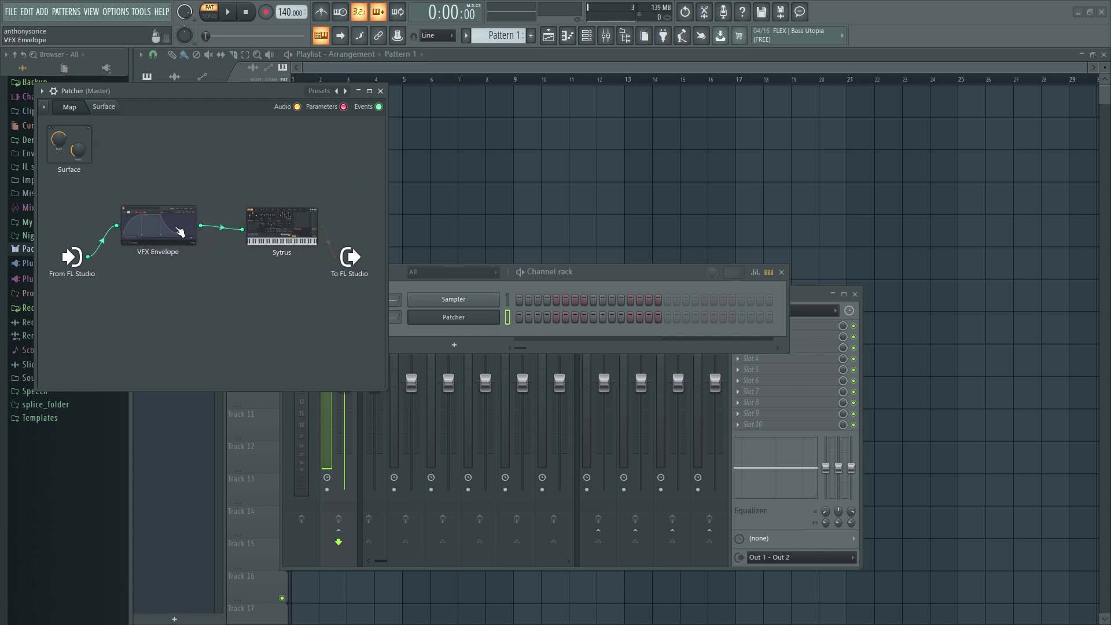
- Open the Patcher channel's piano roll as a floating window
right_click(479, 317)
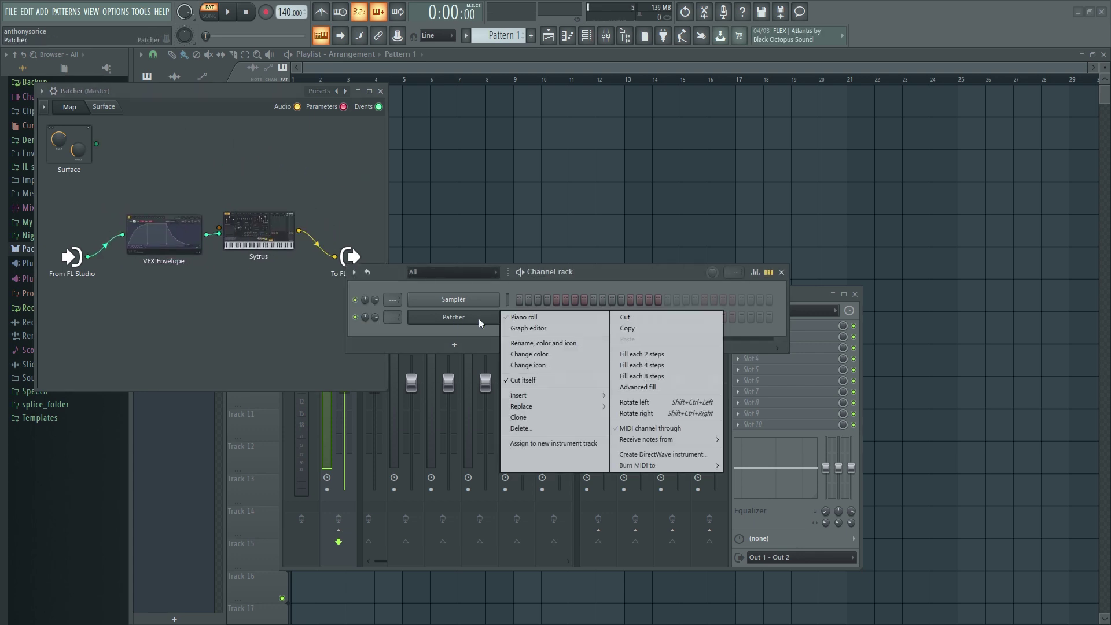
click(539, 319)
click(1093, 6)
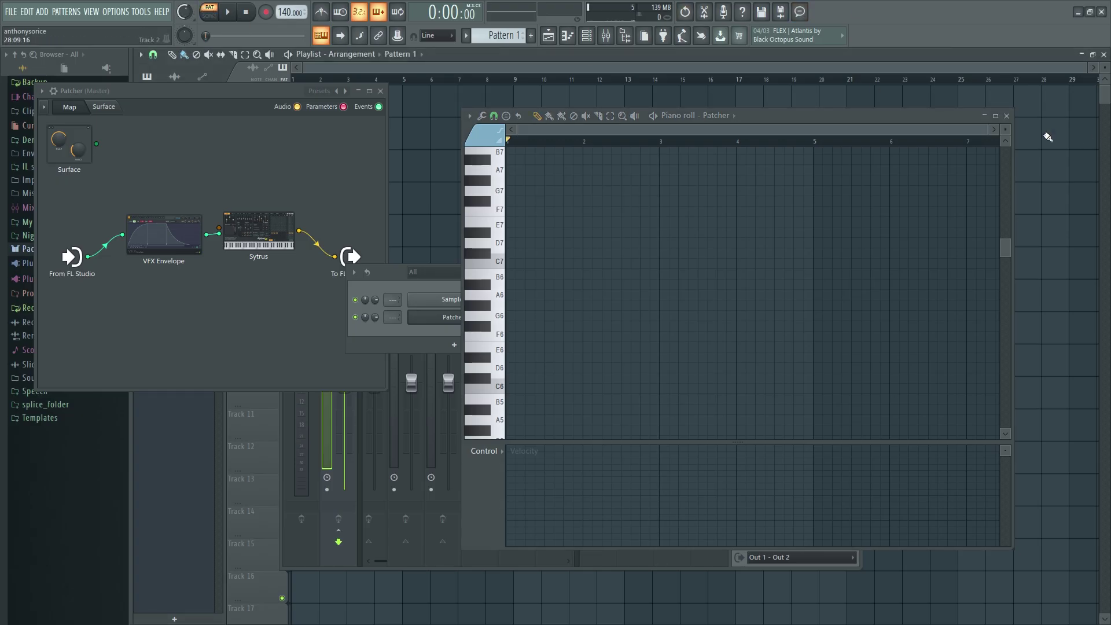
- Recolour note colour 1 to midnight blue (#292060) in the full-screen piano roll
click(995, 115)
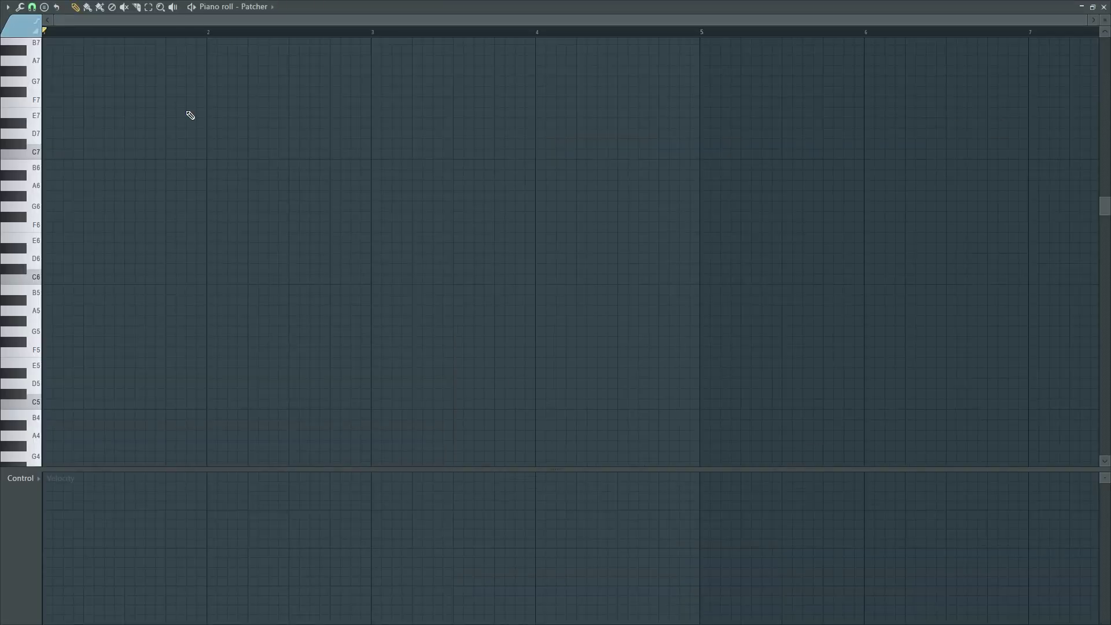
click(20, 29)
click(18, 49)
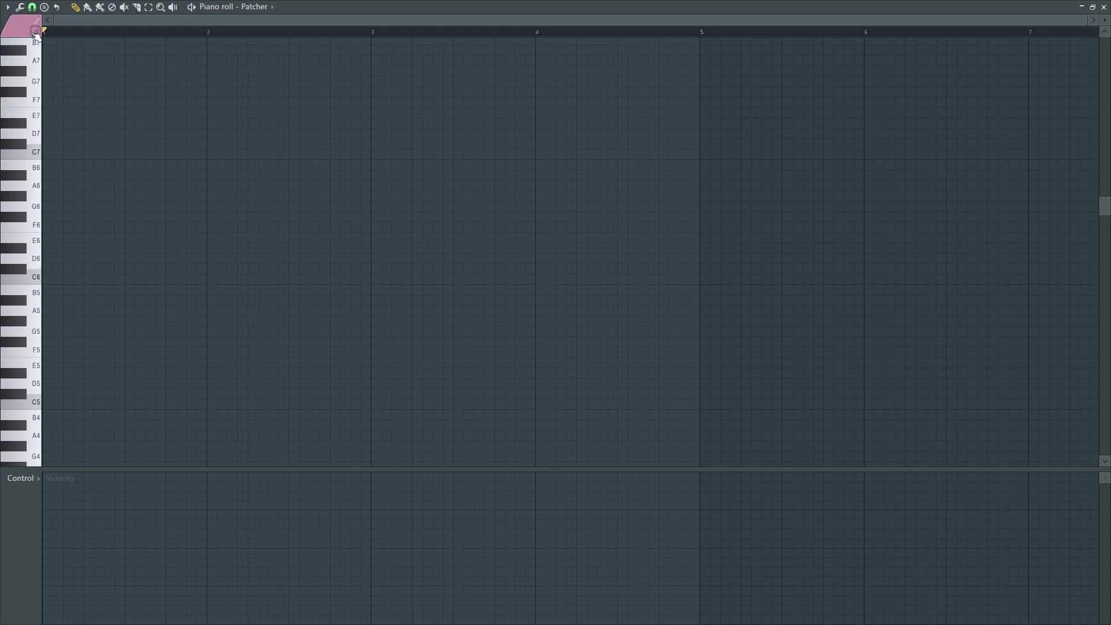
click(23, 22)
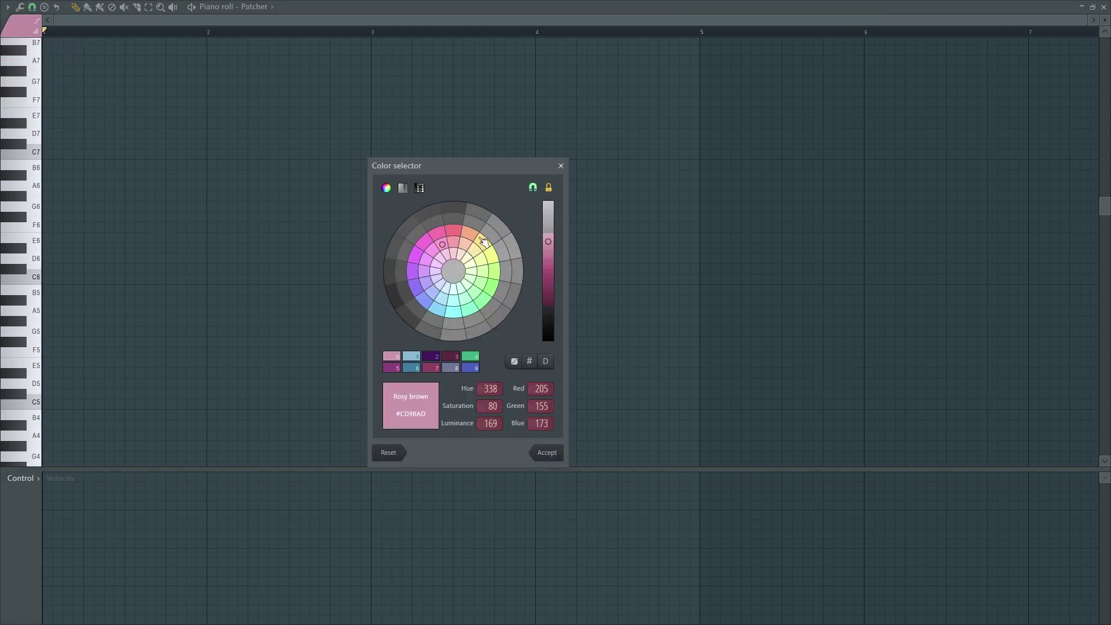
mouse_move(491, 249)
mouse_down()
mouse_move(489, 275)
mouse_move(457, 310)
mouse_move(420, 292)
mouse_move(420, 303)
mouse_up()
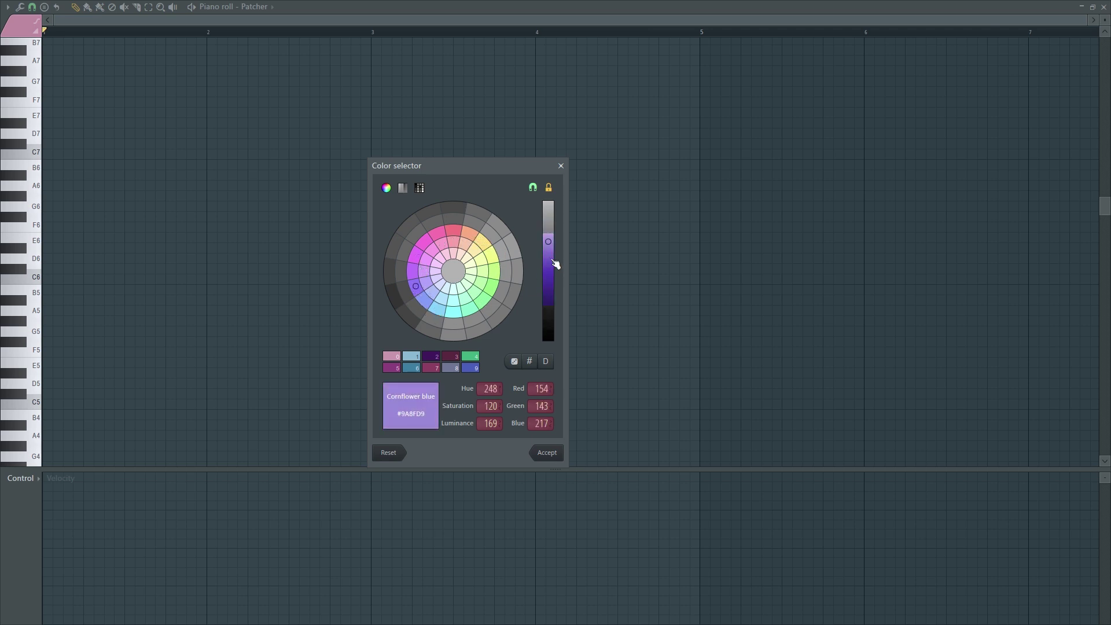
drag(554, 266, 525, 317)
drag(404, 306, 424, 292)
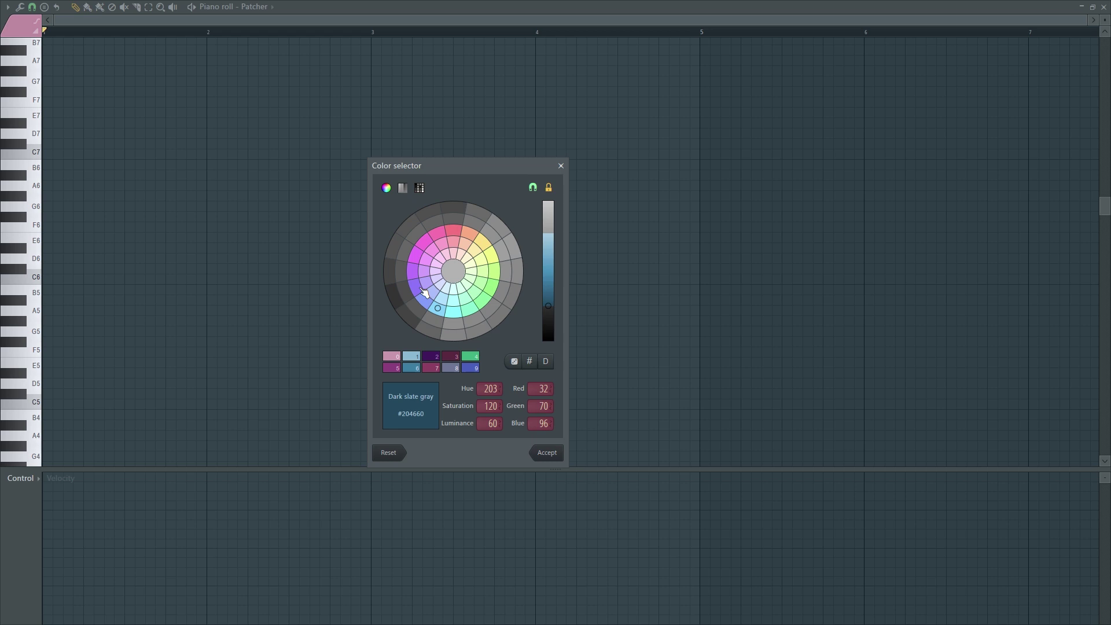
drag(553, 298, 560, 330)
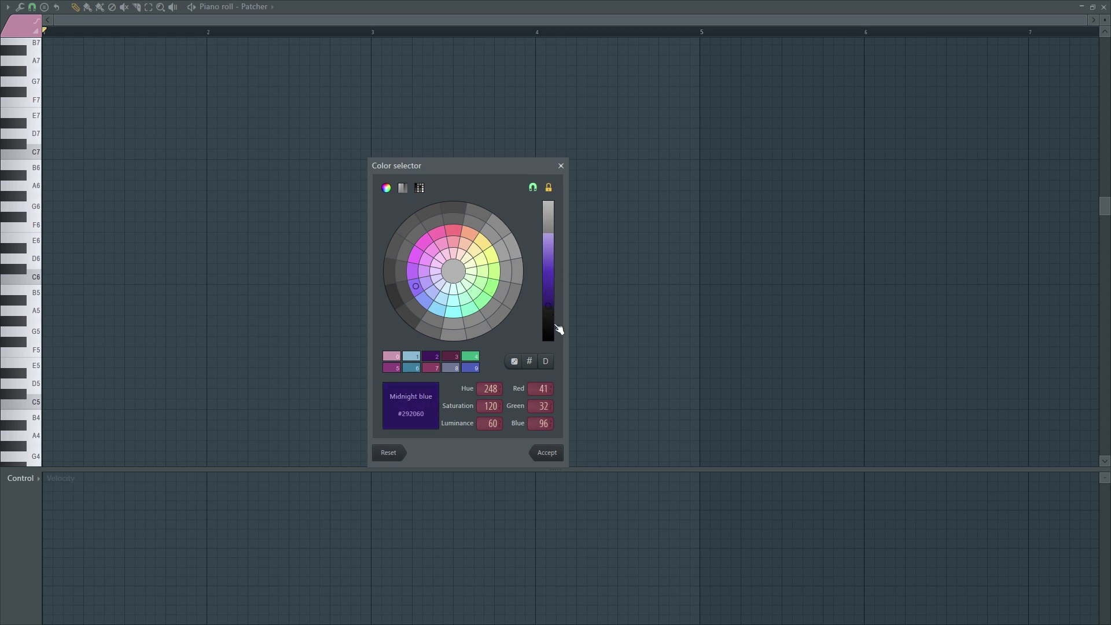
click(547, 453)
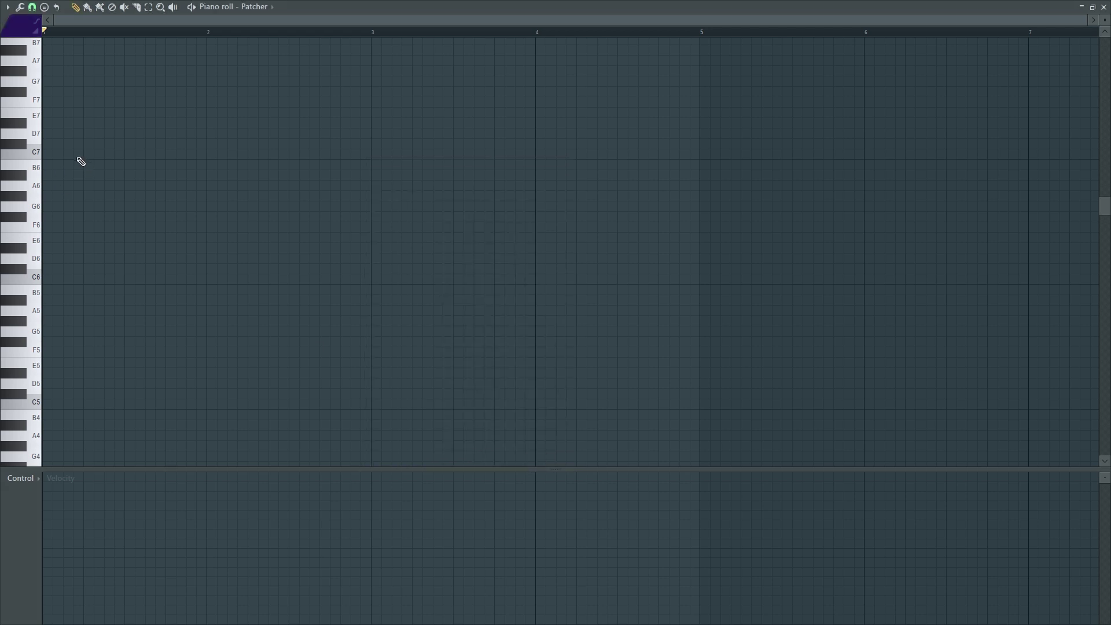
- Draw a midnight-blue A6 note spanning bars 1–3
scroll(76, 166, up, 2)
scroll(73, 162, down, 2)
click(49, 187)
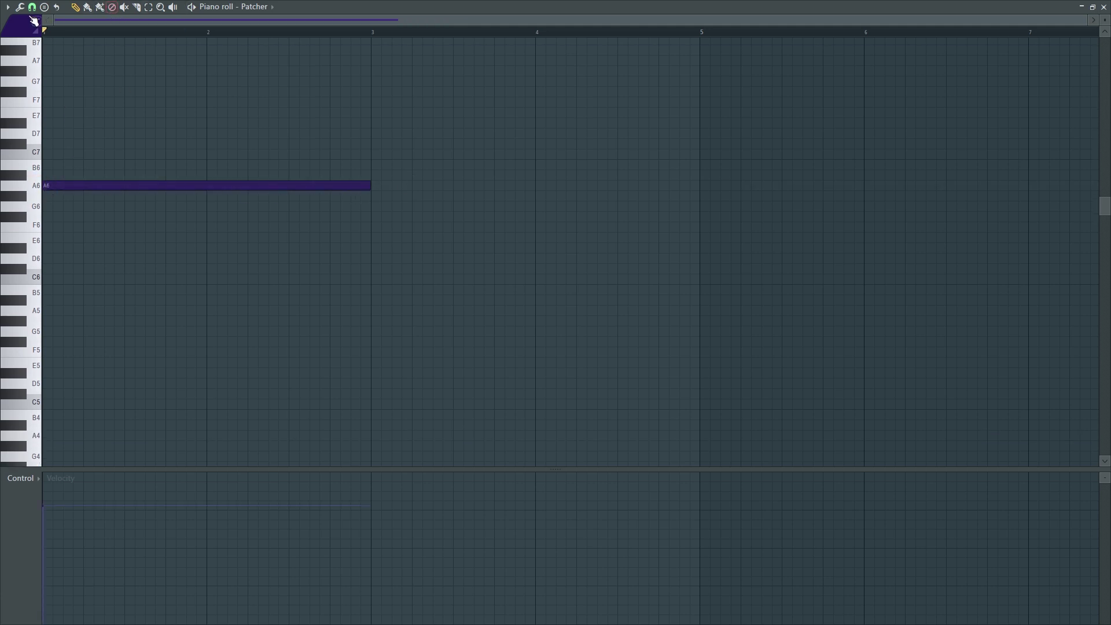
- Switch to light-blue colour 2, draw a D6 note over bars 3–5, and close
click(18, 26)
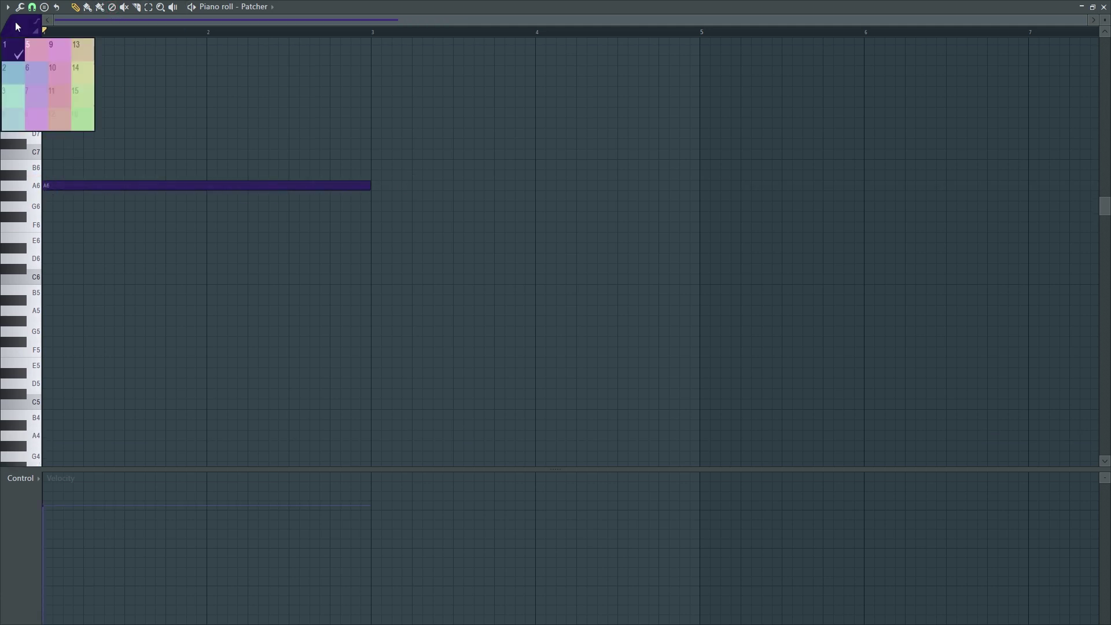
click(15, 80)
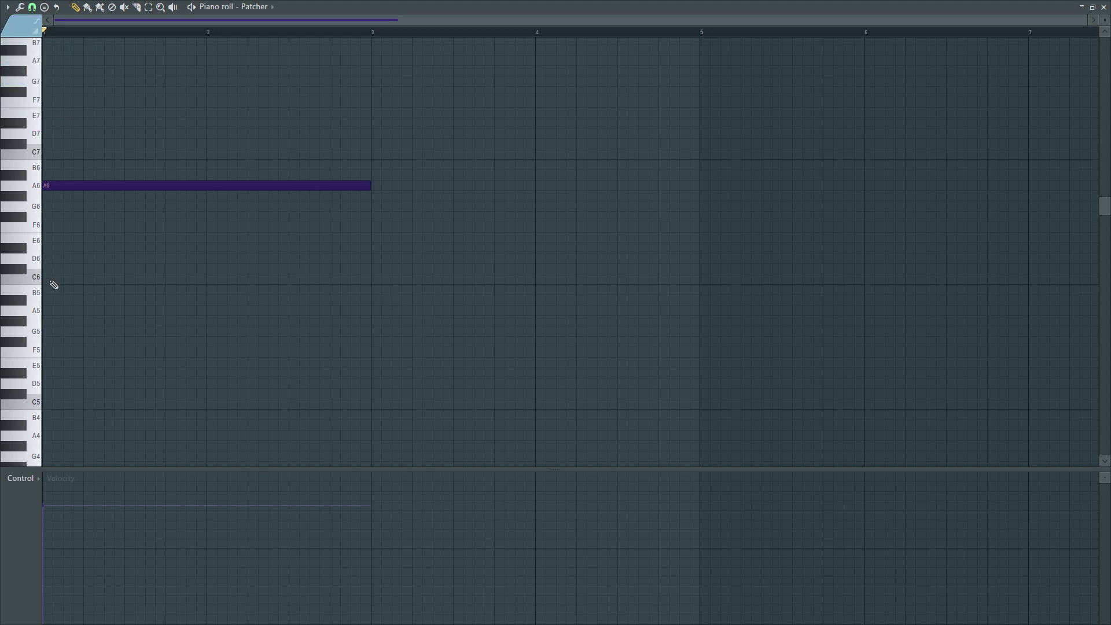
click(375, 259)
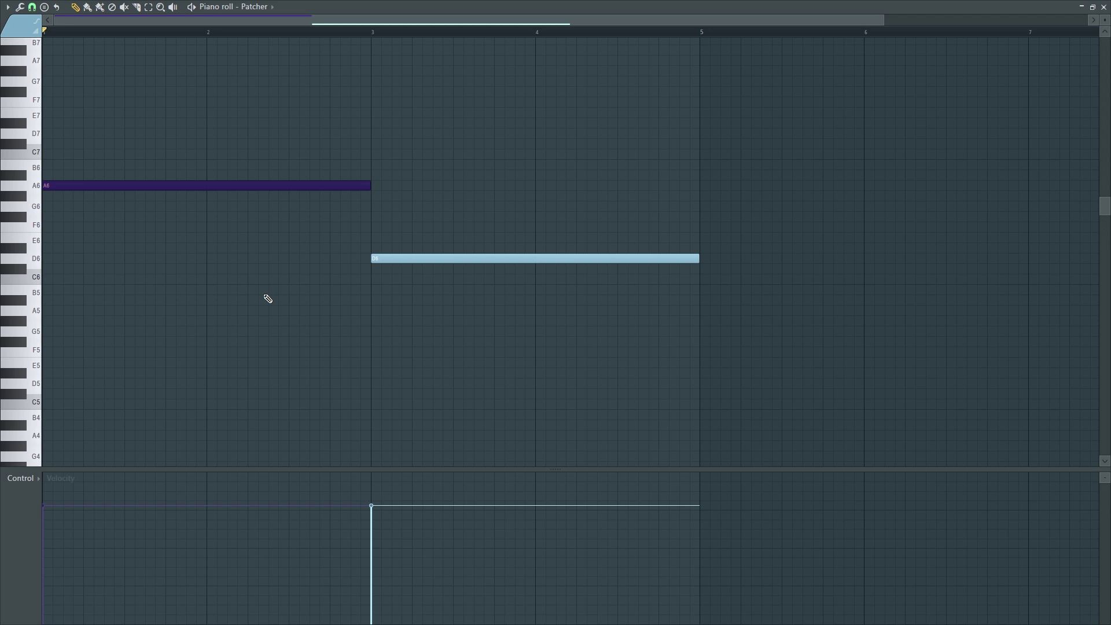
click(1104, 7)
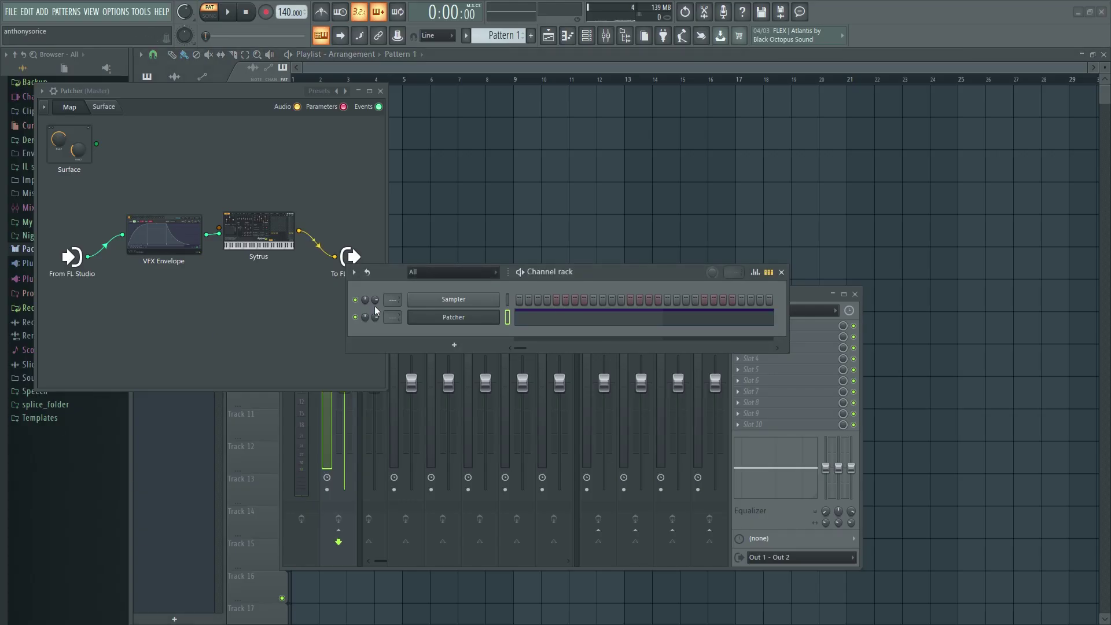
- Open VFX Envelope and delete the velocity envelope's decay and sustain points
double_click(168, 243)
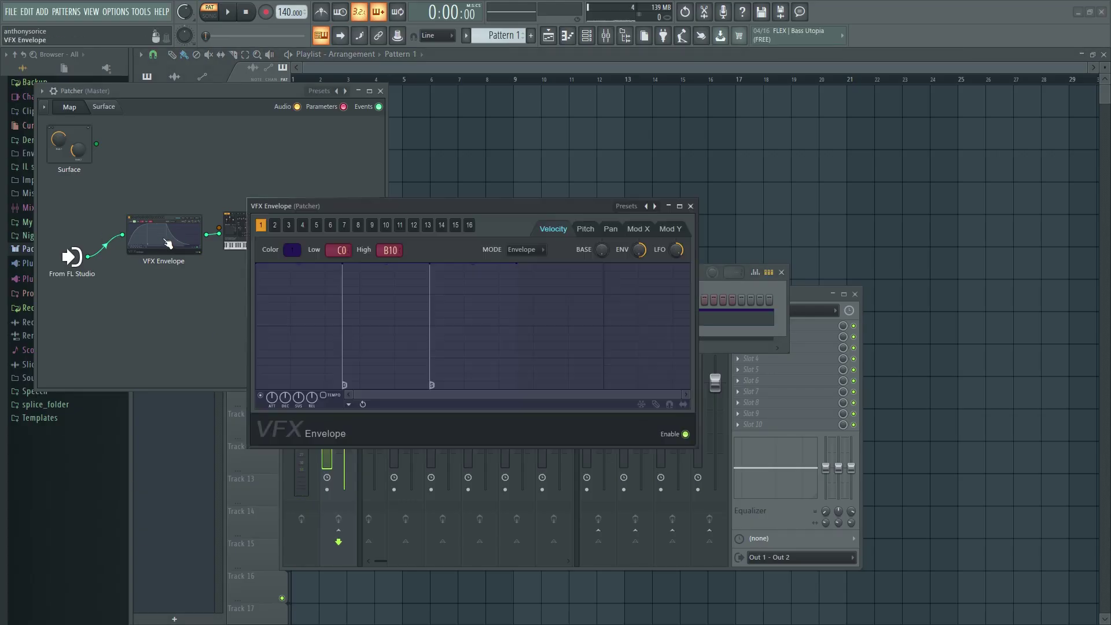
drag(404, 217, 460, 203)
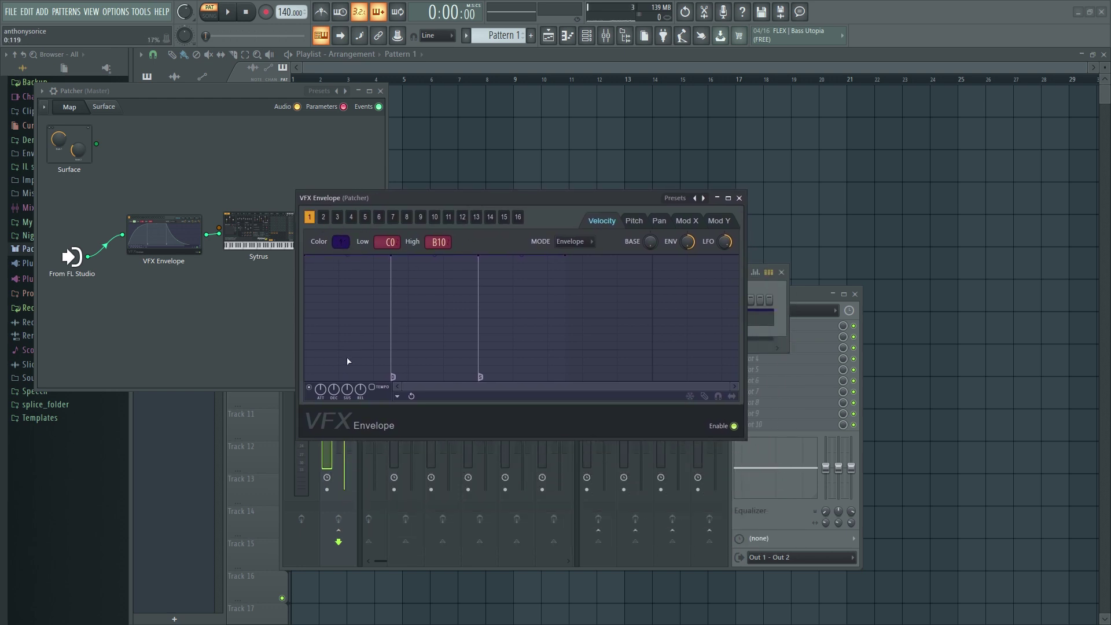
right_click(392, 258)
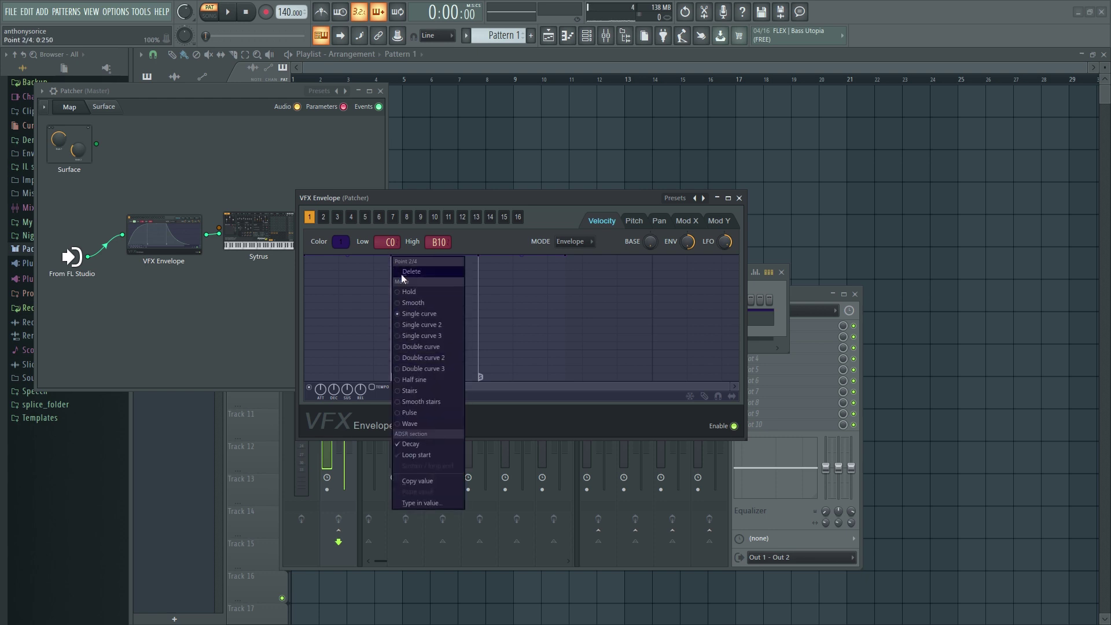
click(403, 272)
right_click(478, 255)
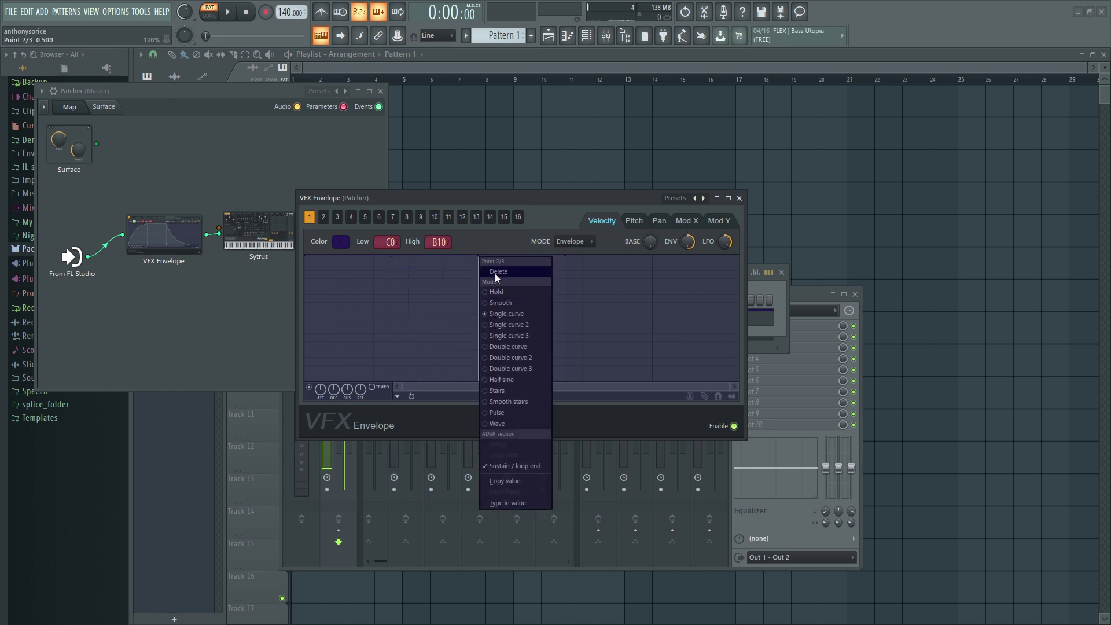
click(495, 272)
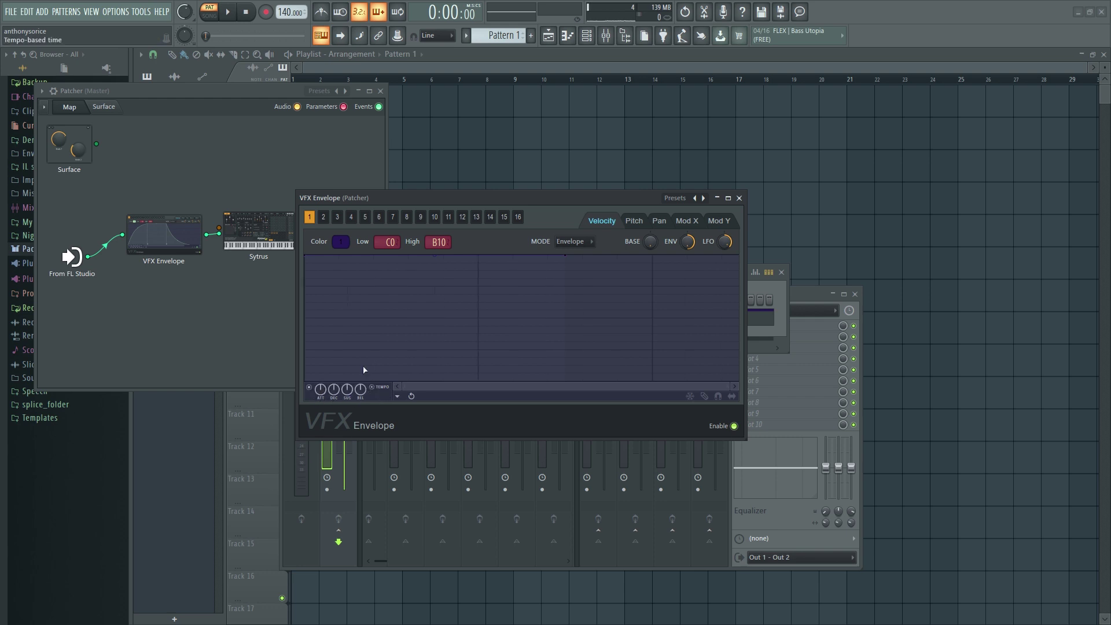
- Lower the tempo to 129 BPM and bend the velocity envelope into a steep rising curve
drag(291, 12, 291, 32)
drag(727, 383, 771, 392)
drag(928, 391, 984, 391)
drag(308, 256, 364, 283)
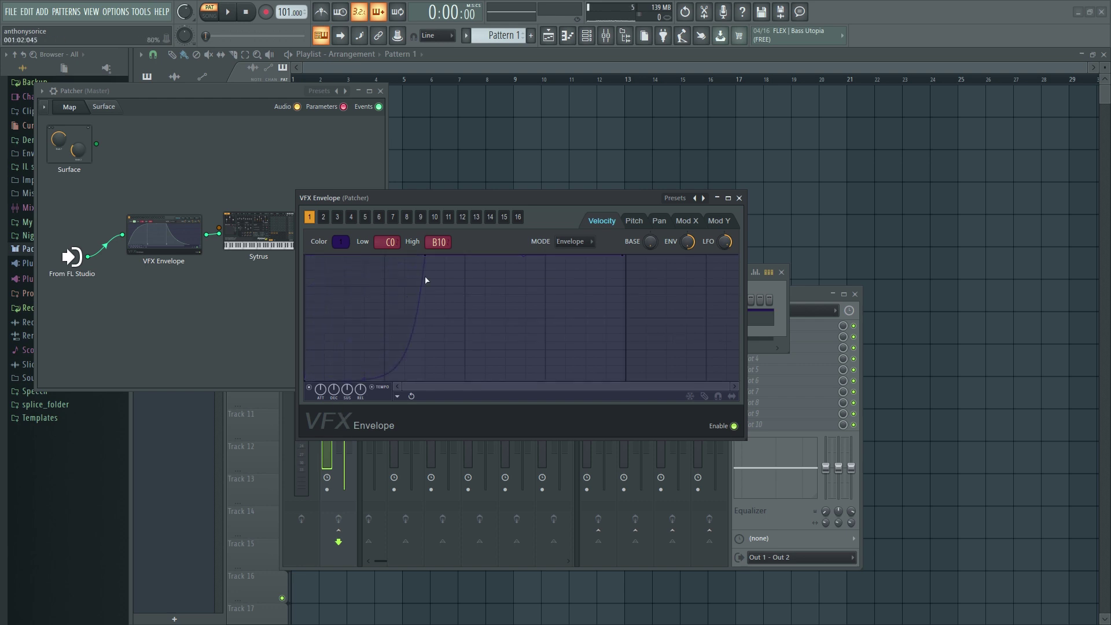
drag(425, 257, 627, 258)
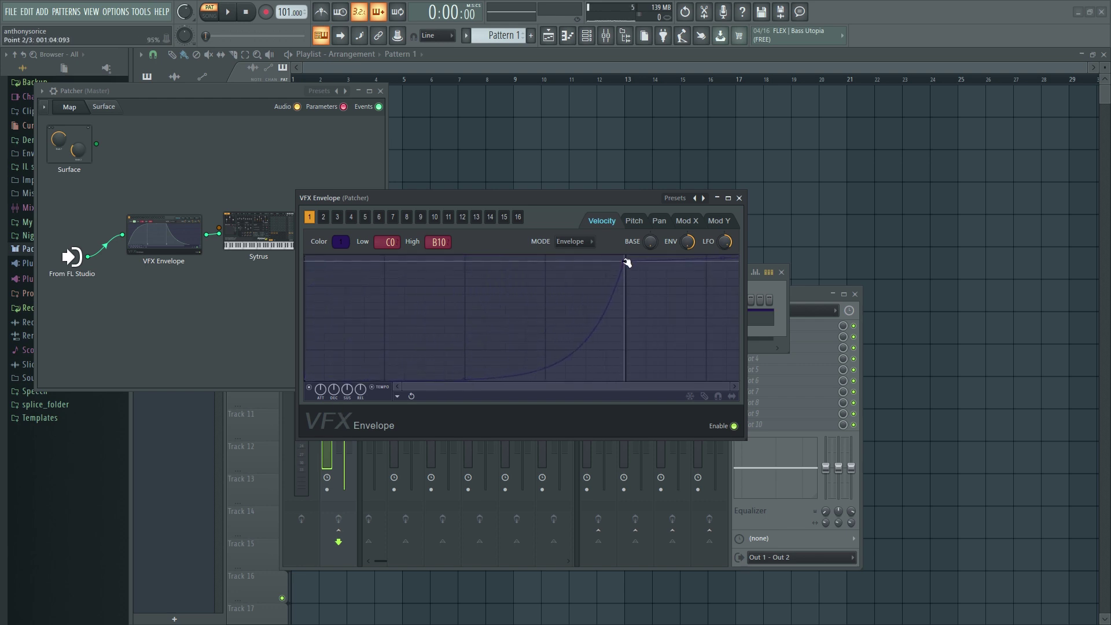
click(763, 292)
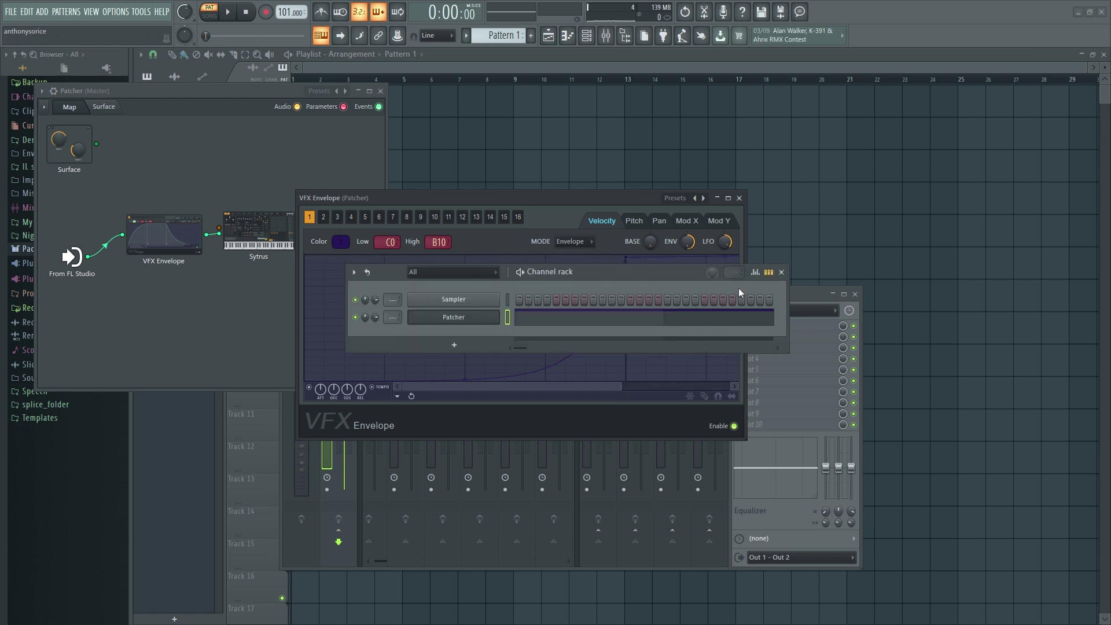
right_click(501, 312)
click(523, 317)
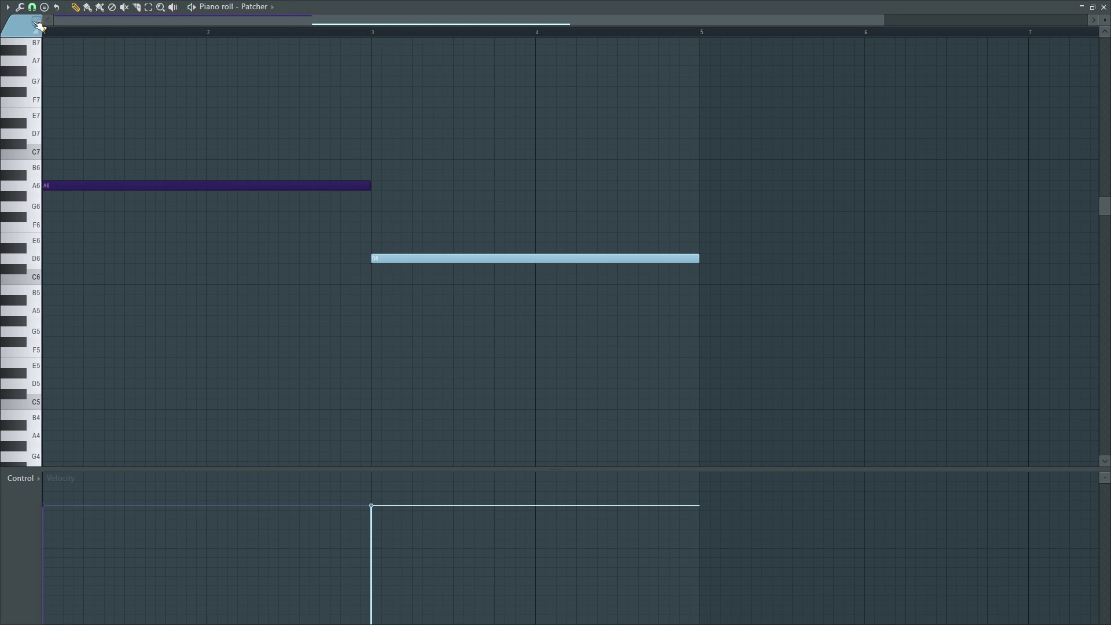
click(1094, 7)
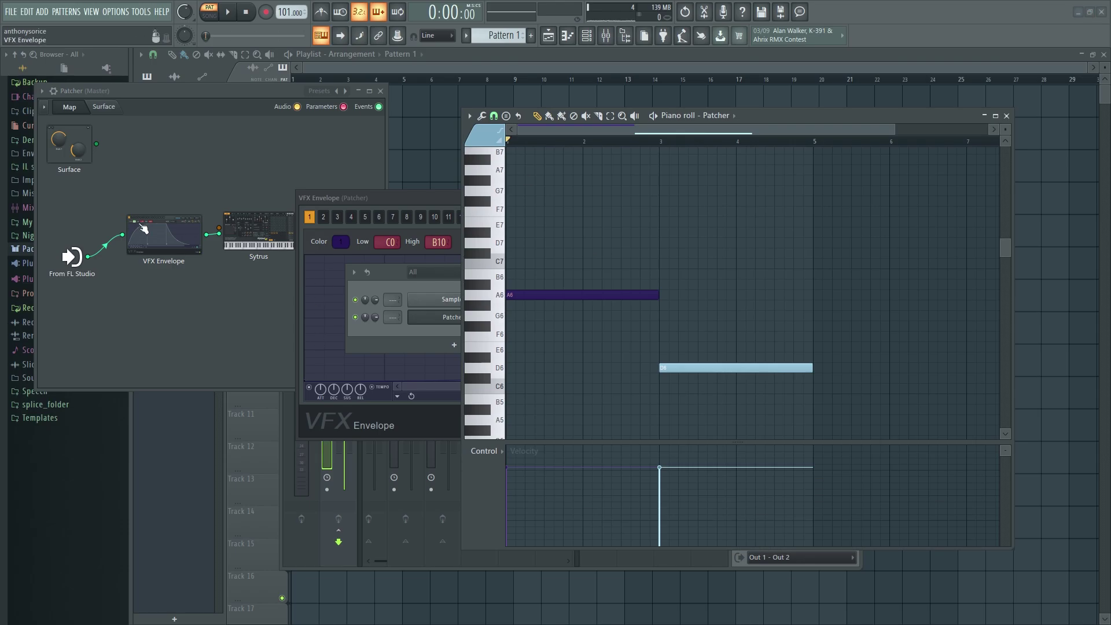
click(996, 115)
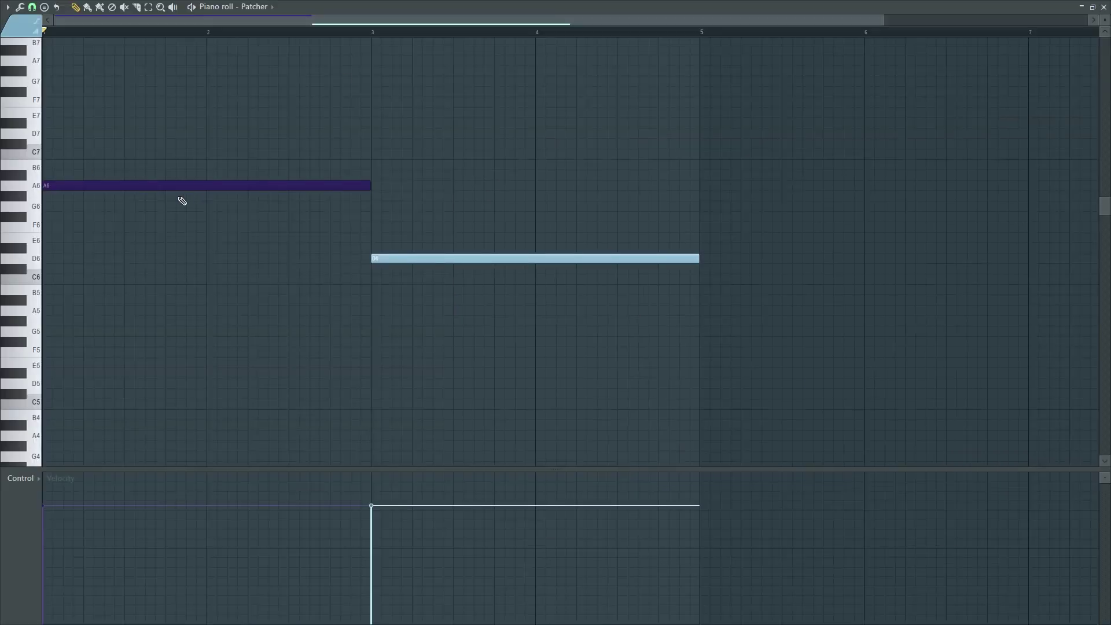
click(1104, 7)
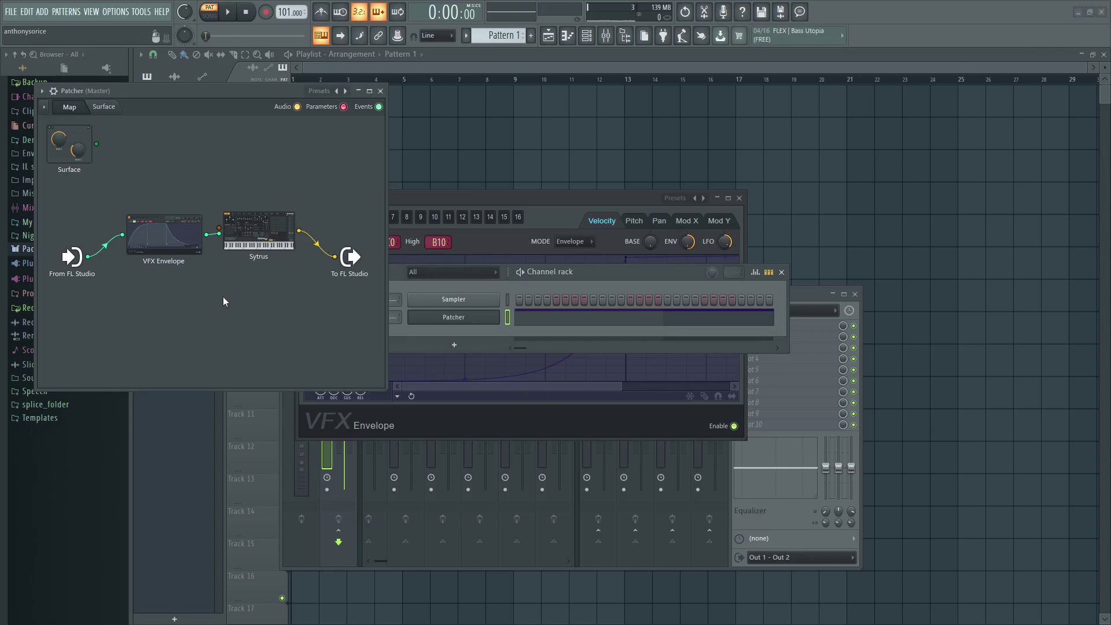
right_click(495, 316)
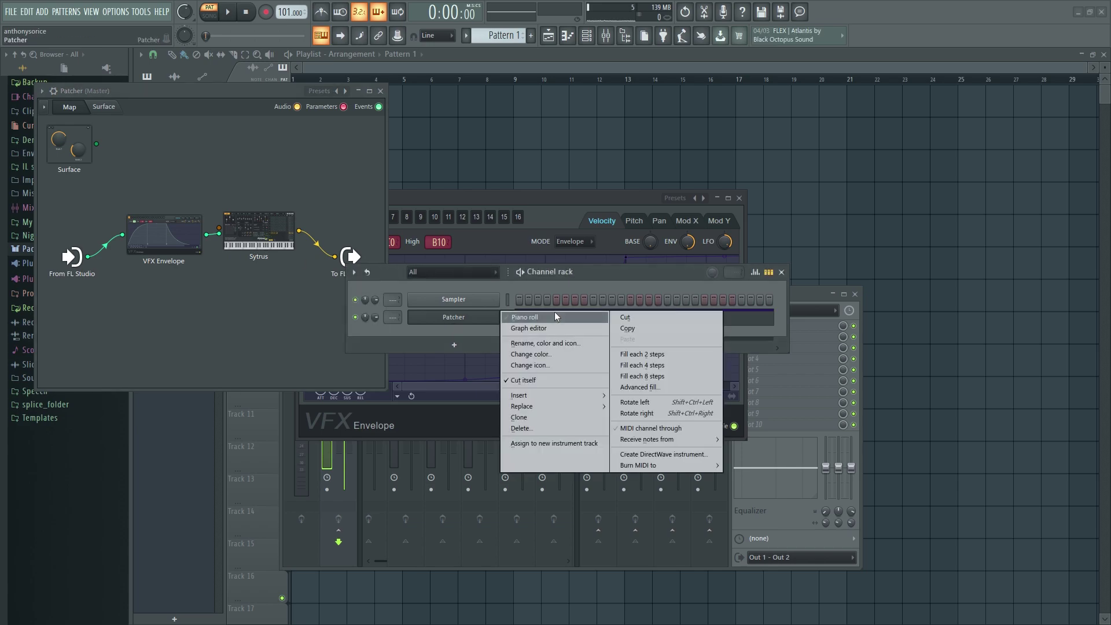
click(547, 317)
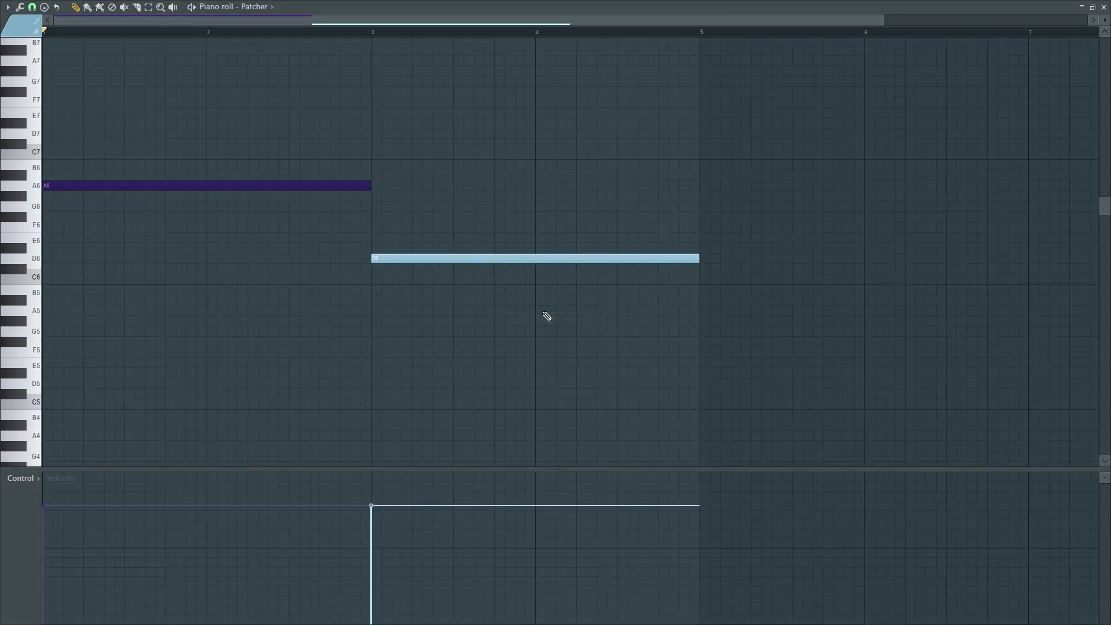
key(space)
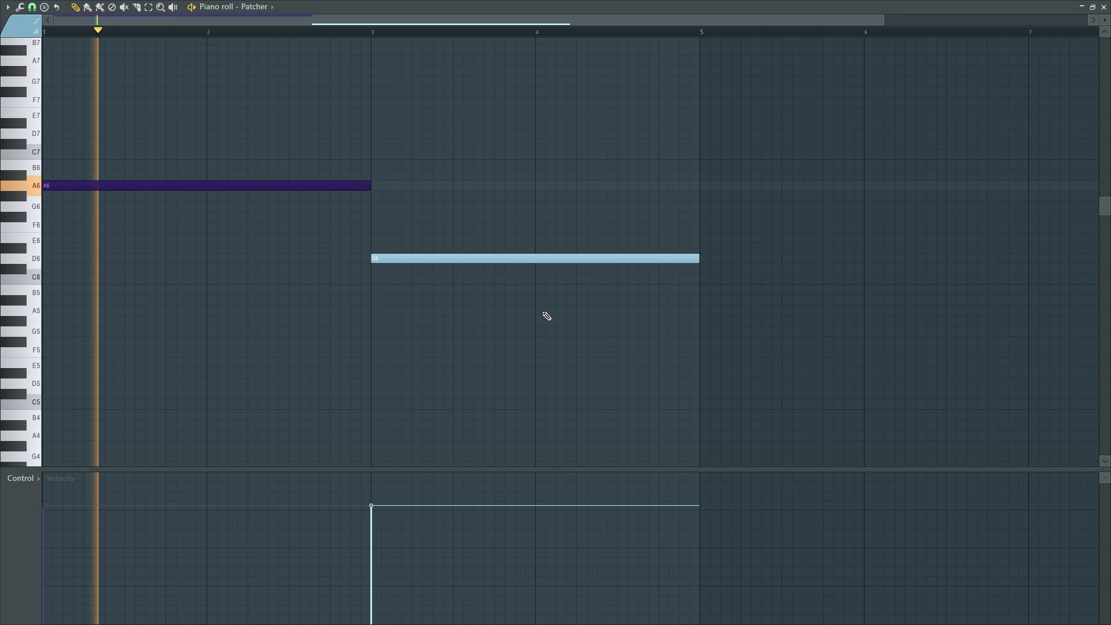
key(space)
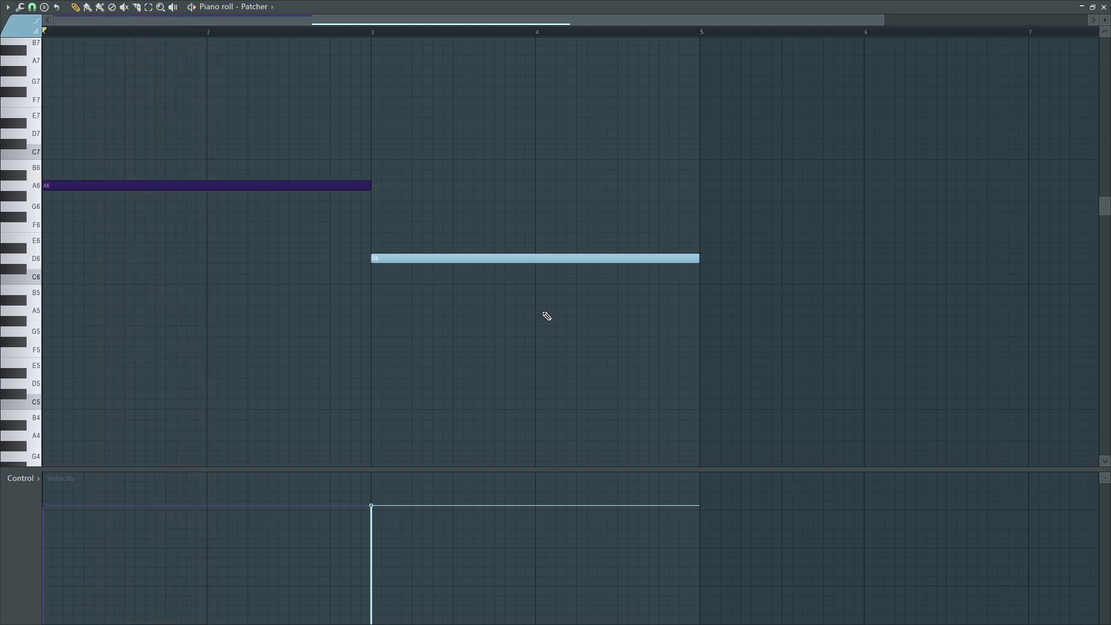
key(space)
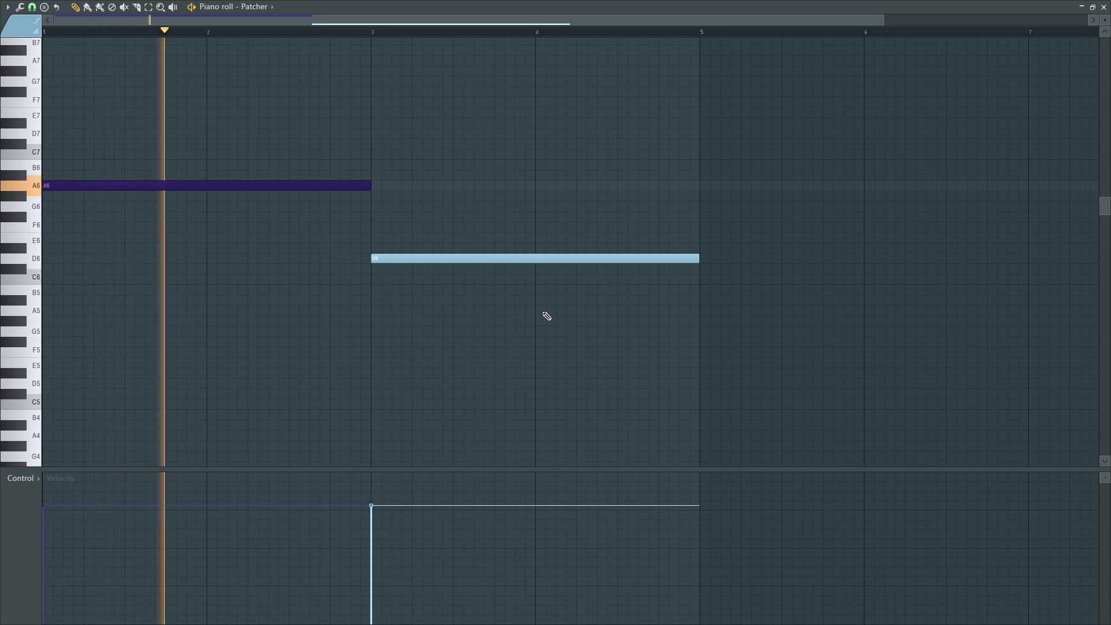
key(space)
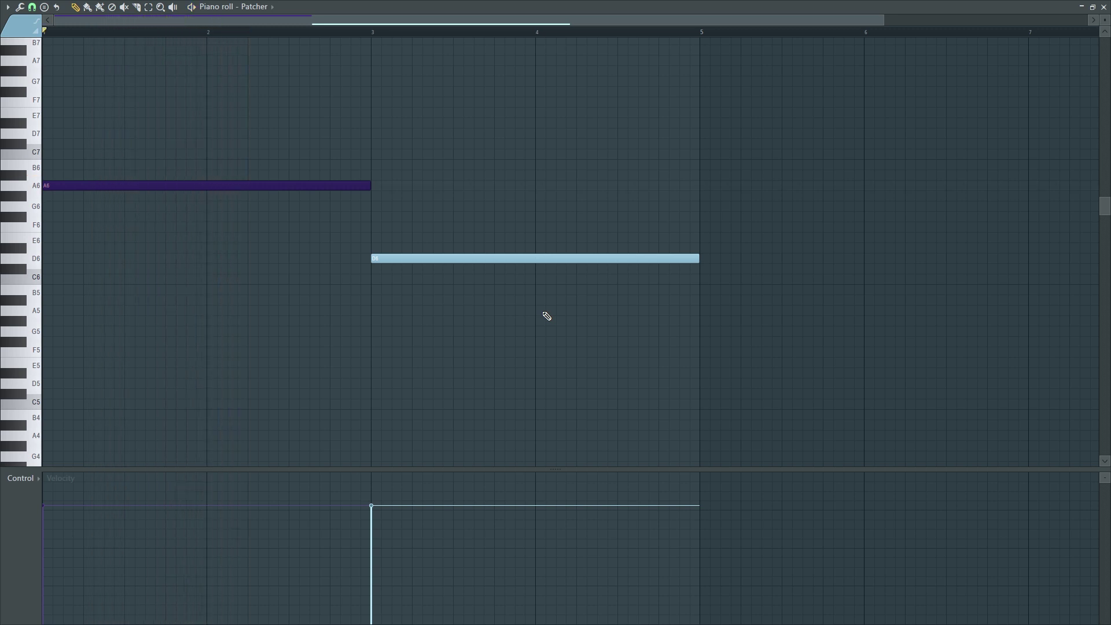
click(375, 33)
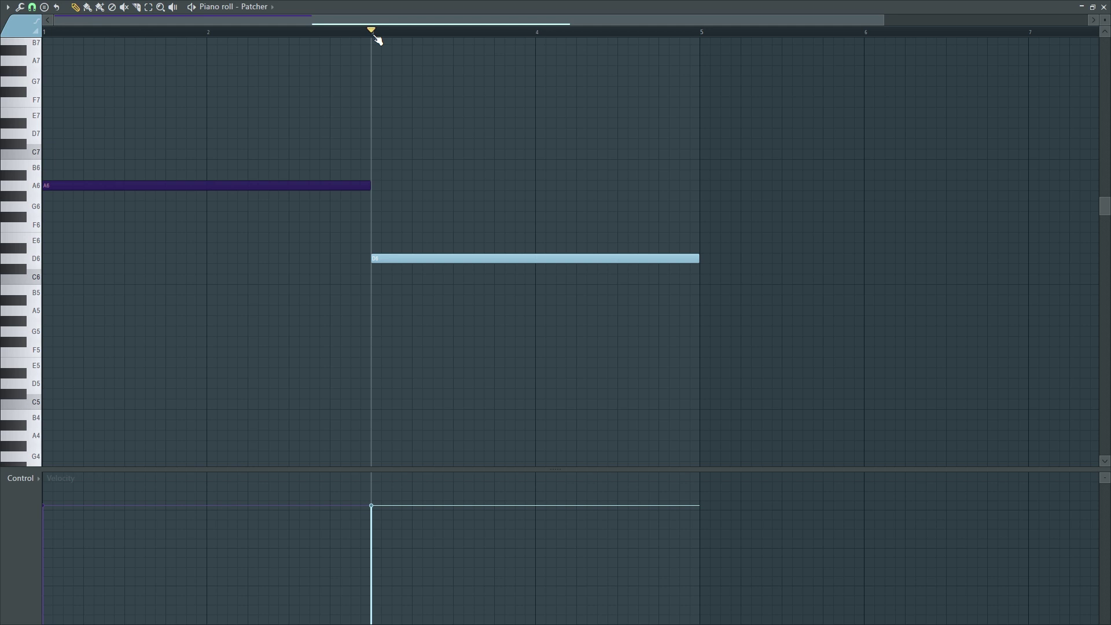
click(24, 36)
key(space)
key(space)
key(space)
key(space)
- Switch VFX Envelope to slot 2's pitch envelope and assign it note colour 2
click(1105, 6)
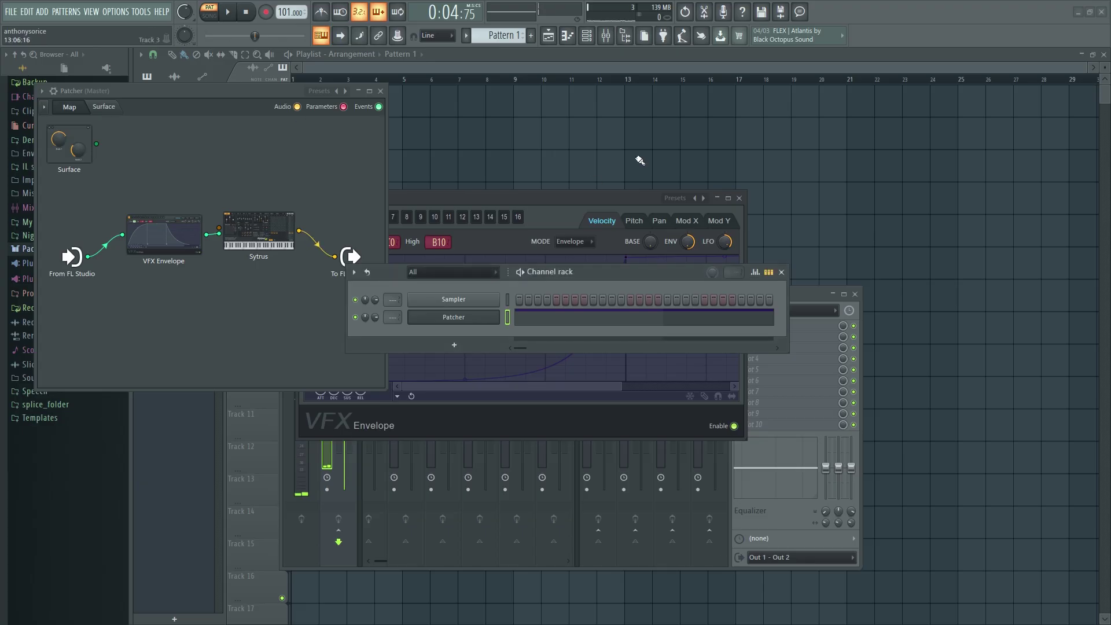
click(552, 200)
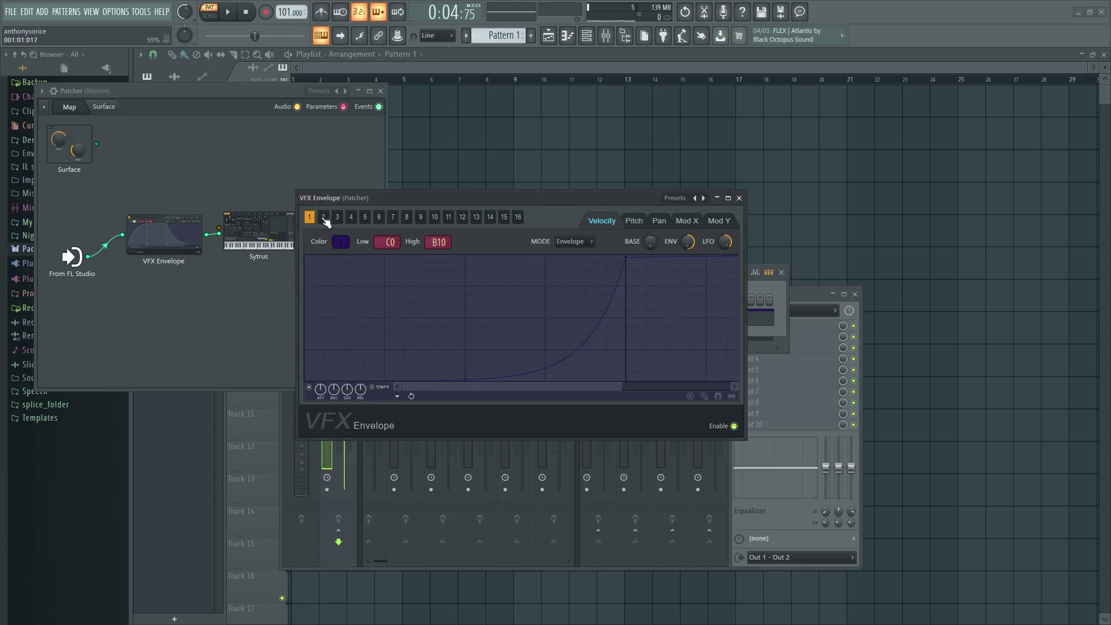
click(324, 218)
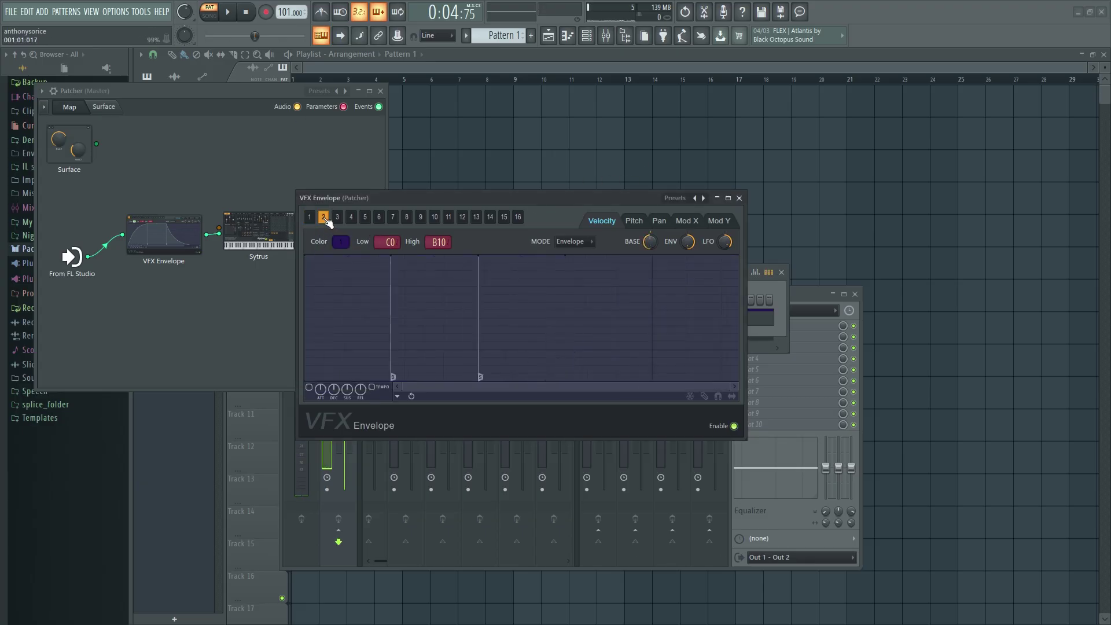
click(634, 222)
click(342, 243)
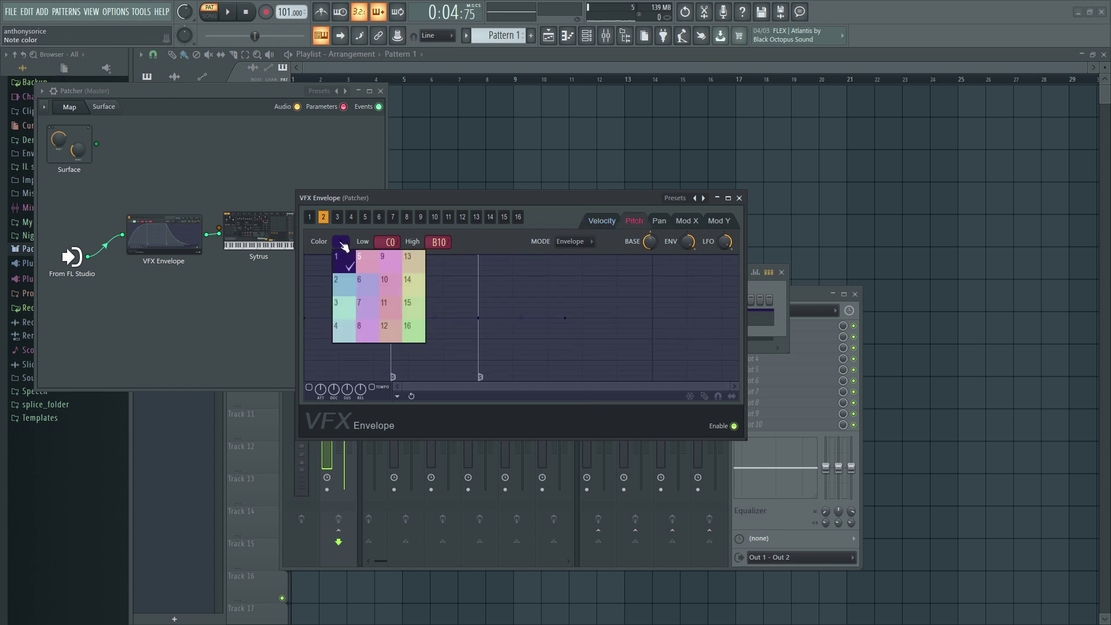
click(346, 282)
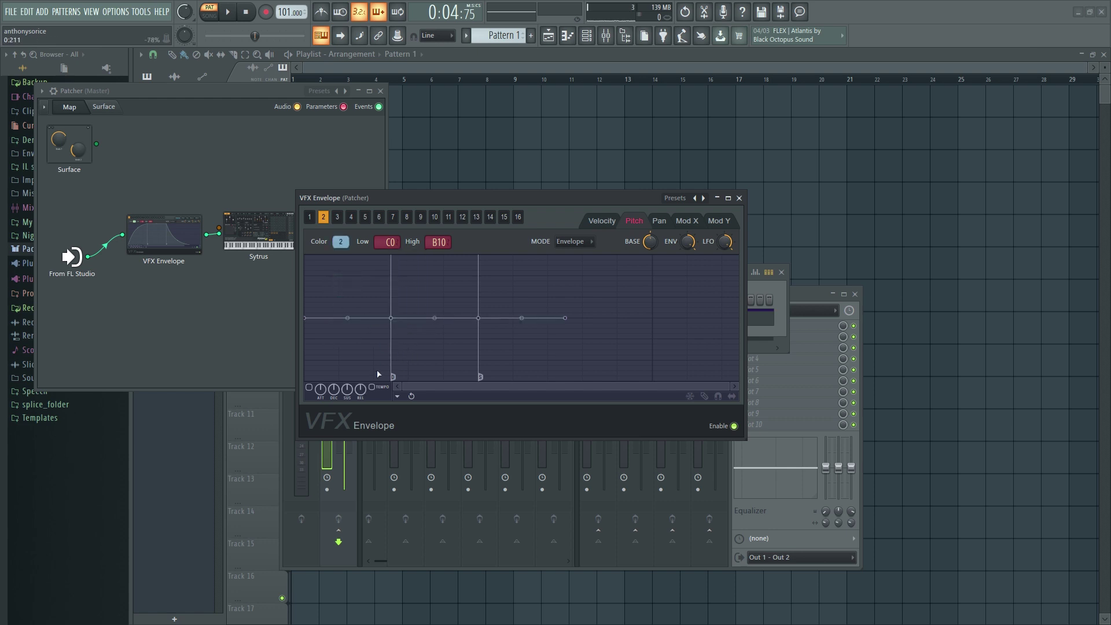
- Delete two middle points and shape a steeply falling pitch curve, then reopen the piano roll
right_click(391, 318)
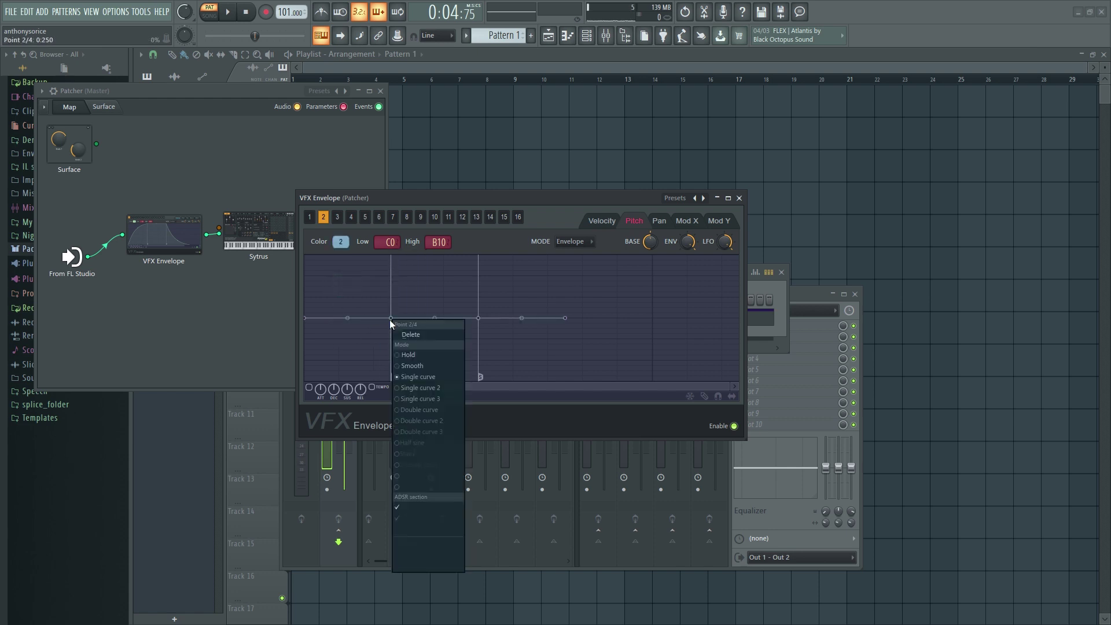
click(407, 335)
right_click(478, 318)
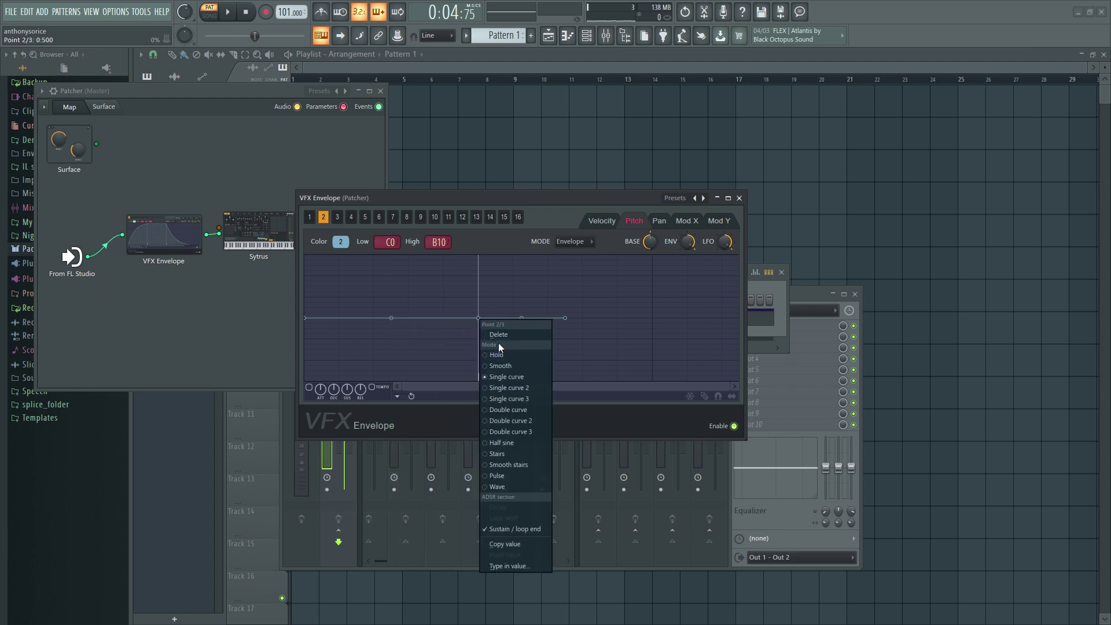
click(493, 334)
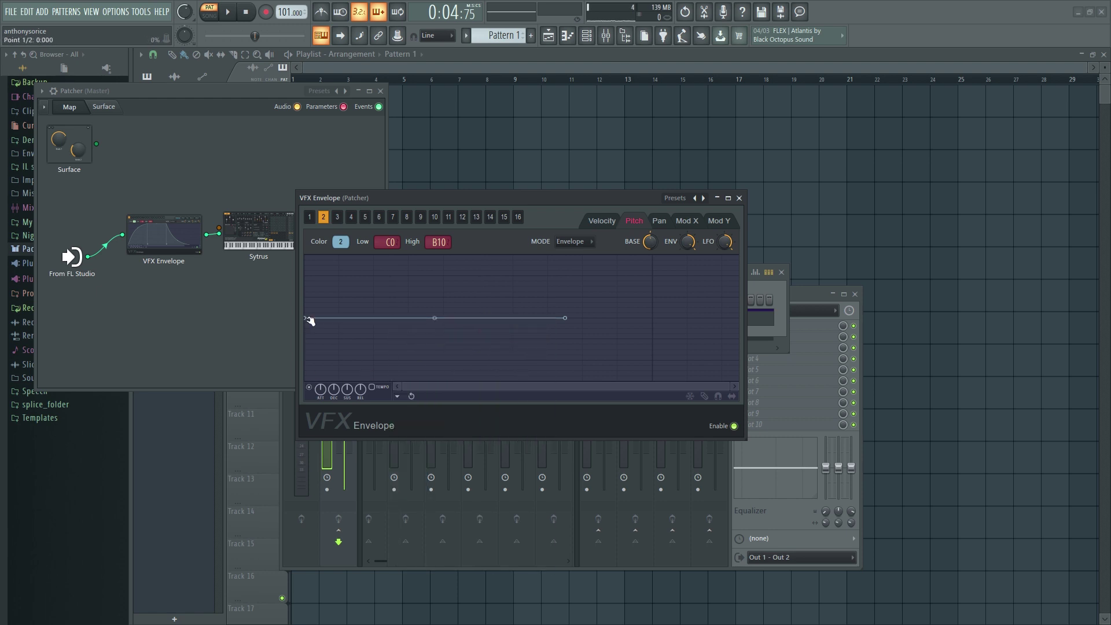
drag(306, 318, 306, 257)
drag(566, 318, 653, 381)
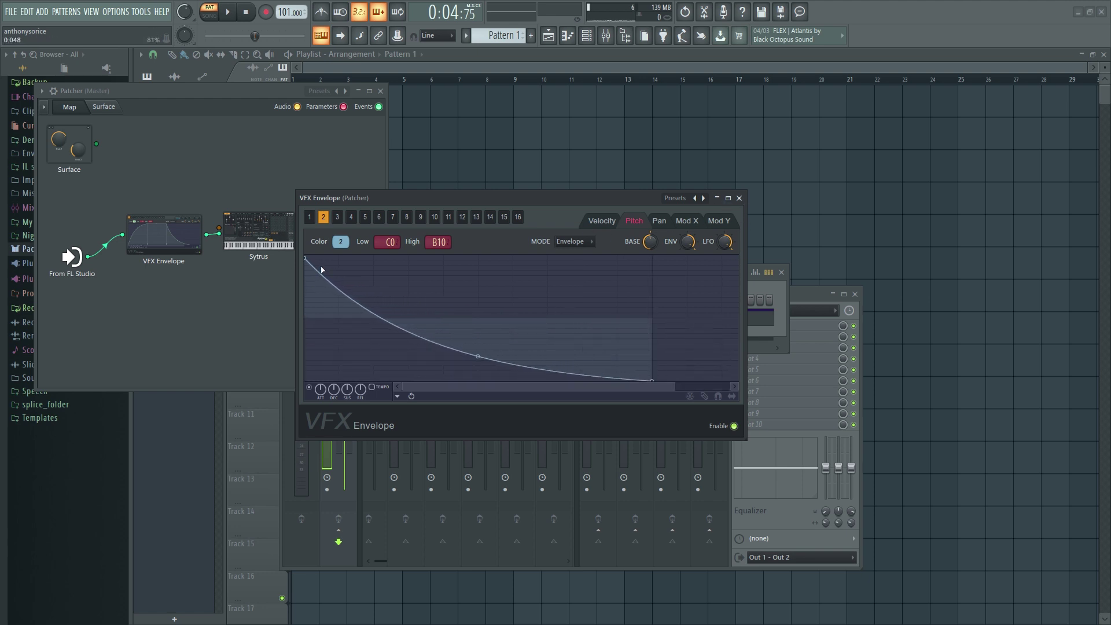
key(F7)
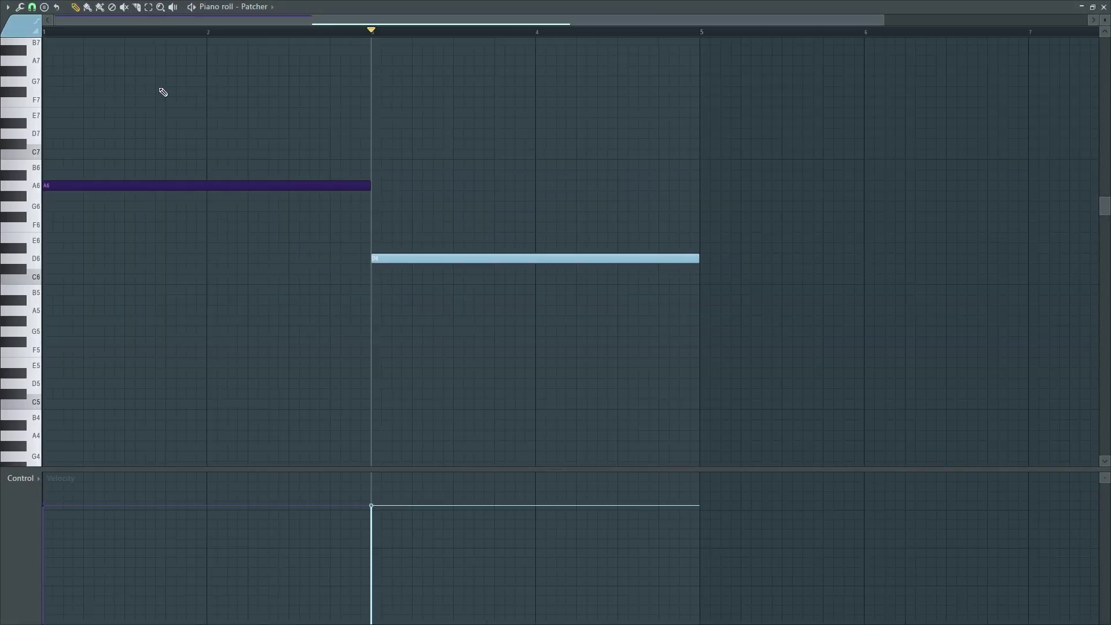
drag(370, 37, 56, 37)
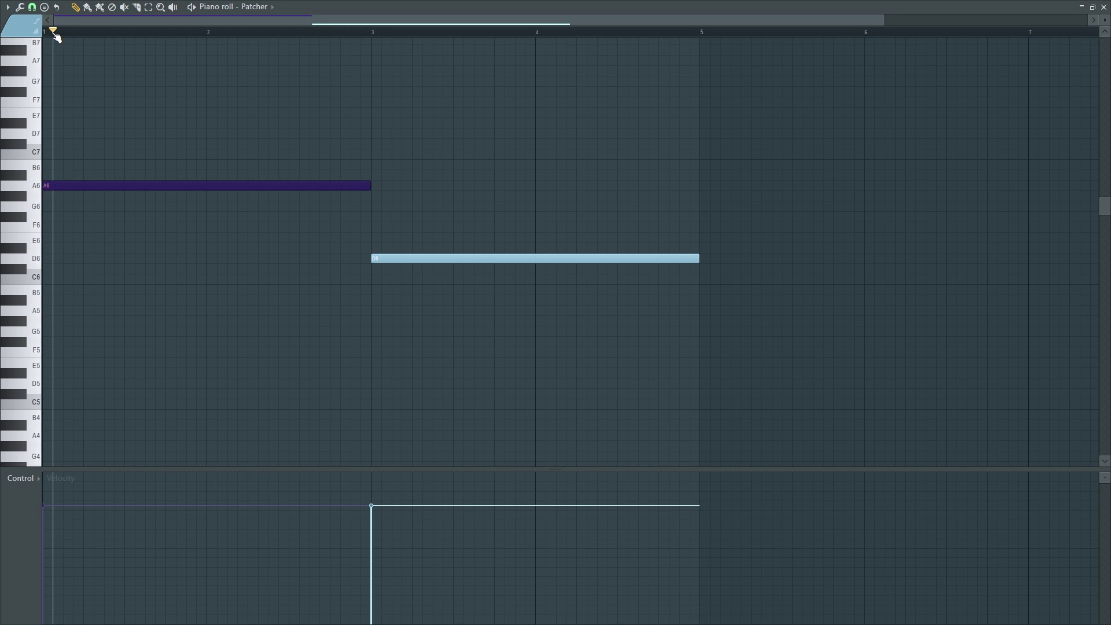
key(space)
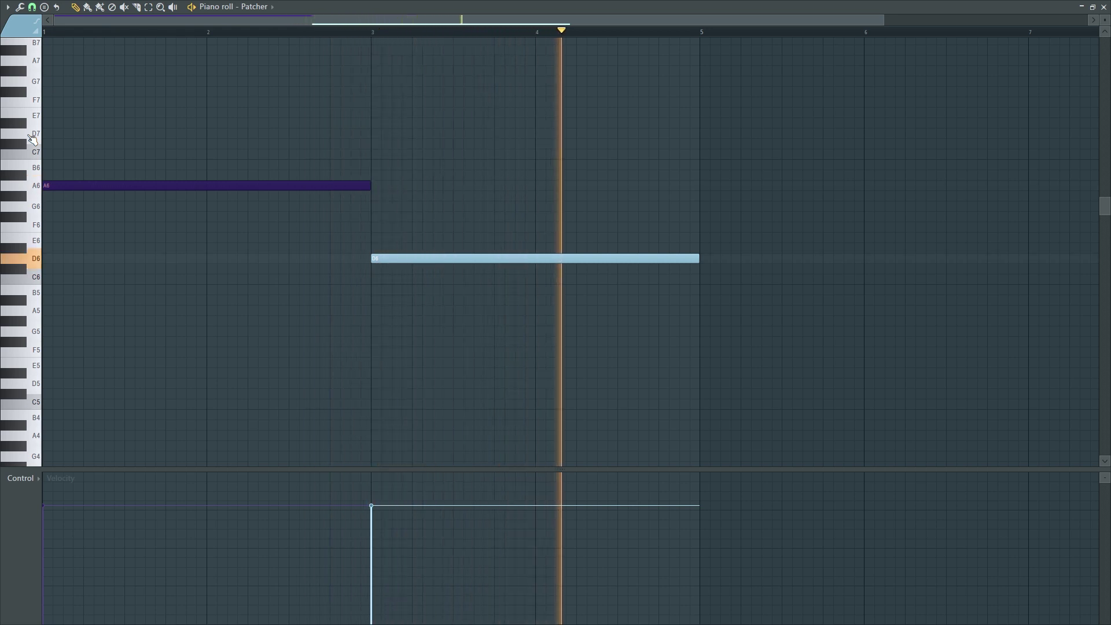
key(space)
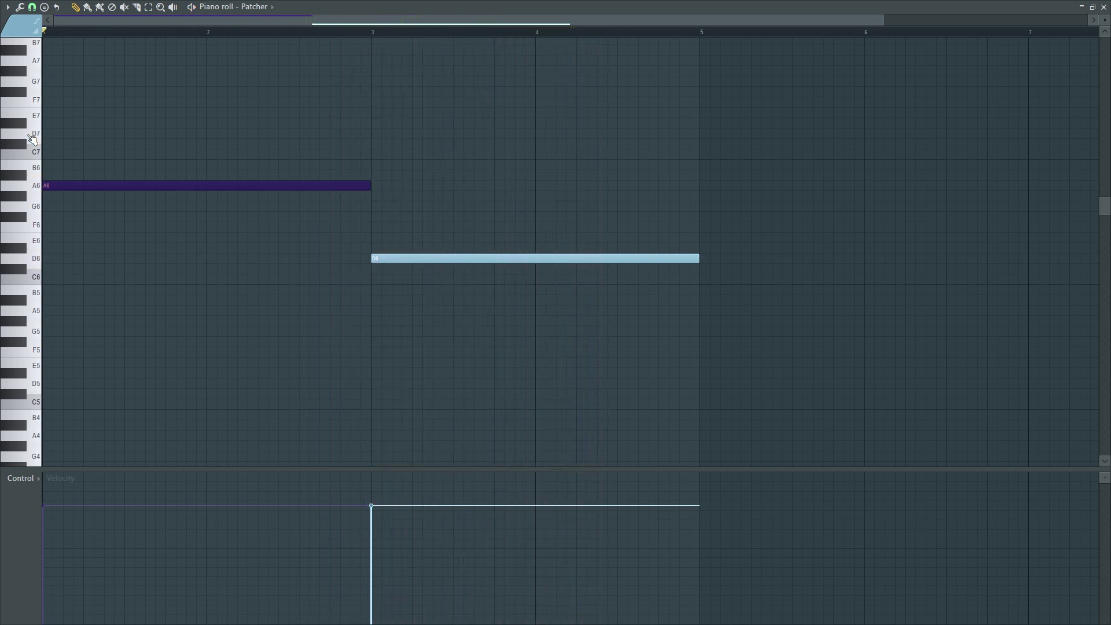
click(1093, 7)
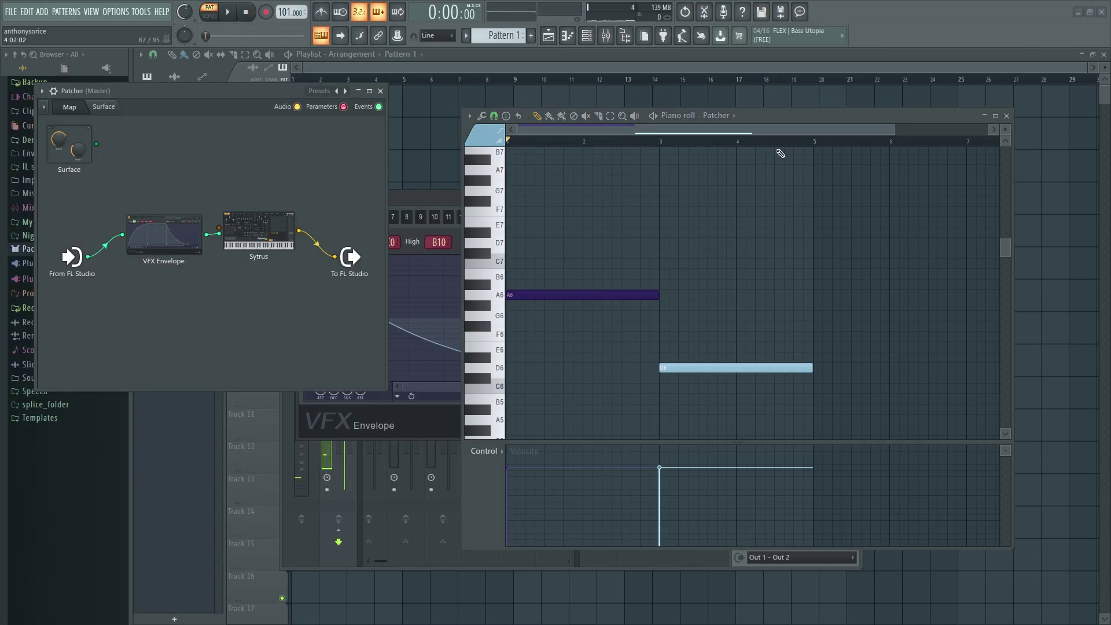
click(996, 116)
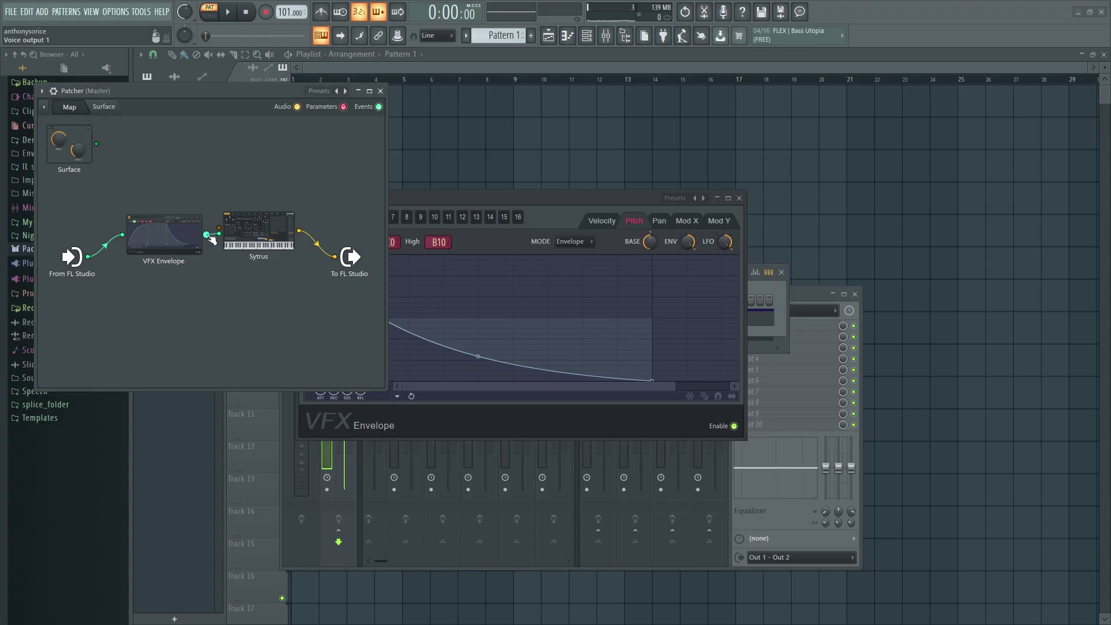
- Insert Harmor after the VFX Envelope output in the Patcher
right_click(207, 235)
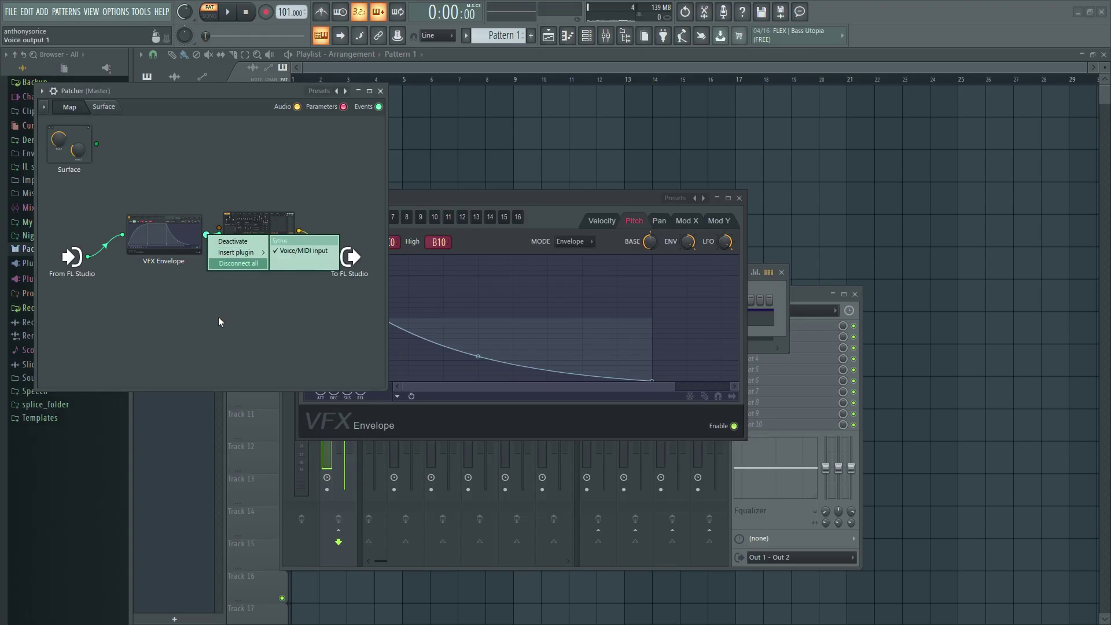
mouse_move(238, 252)
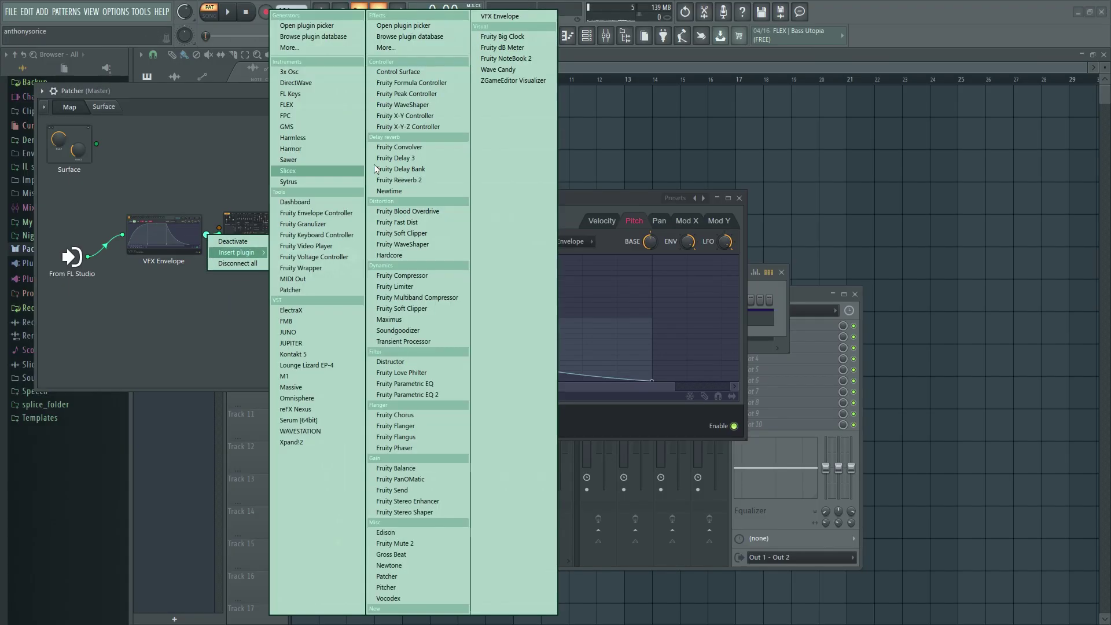
click(315, 151)
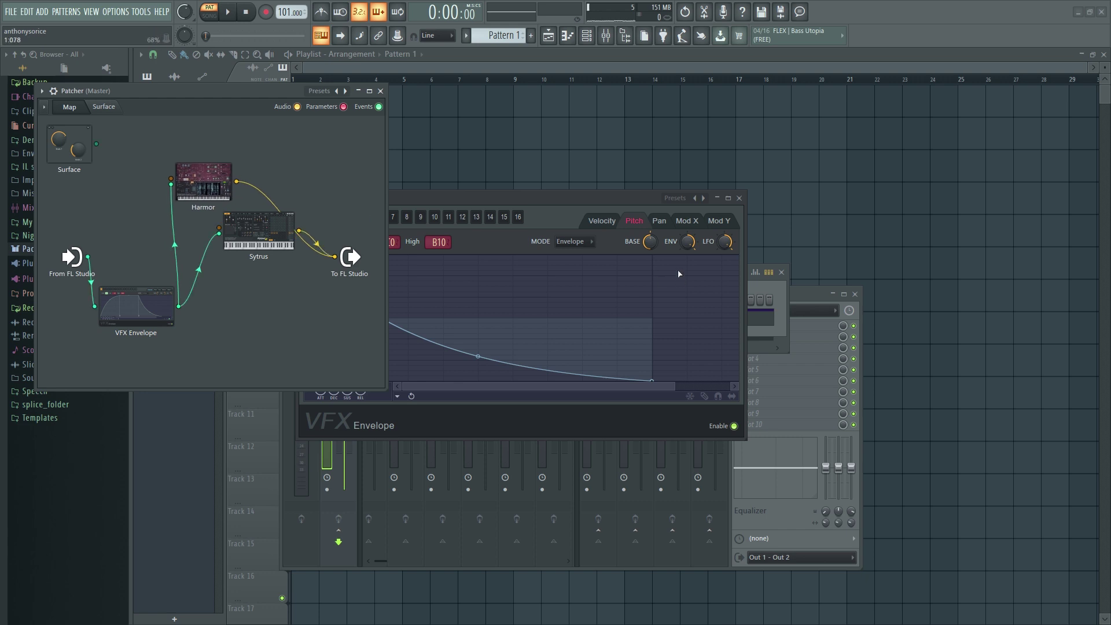
- Check VFX Envelope's note-colour palette, leaving colour 2 selected
click(620, 203)
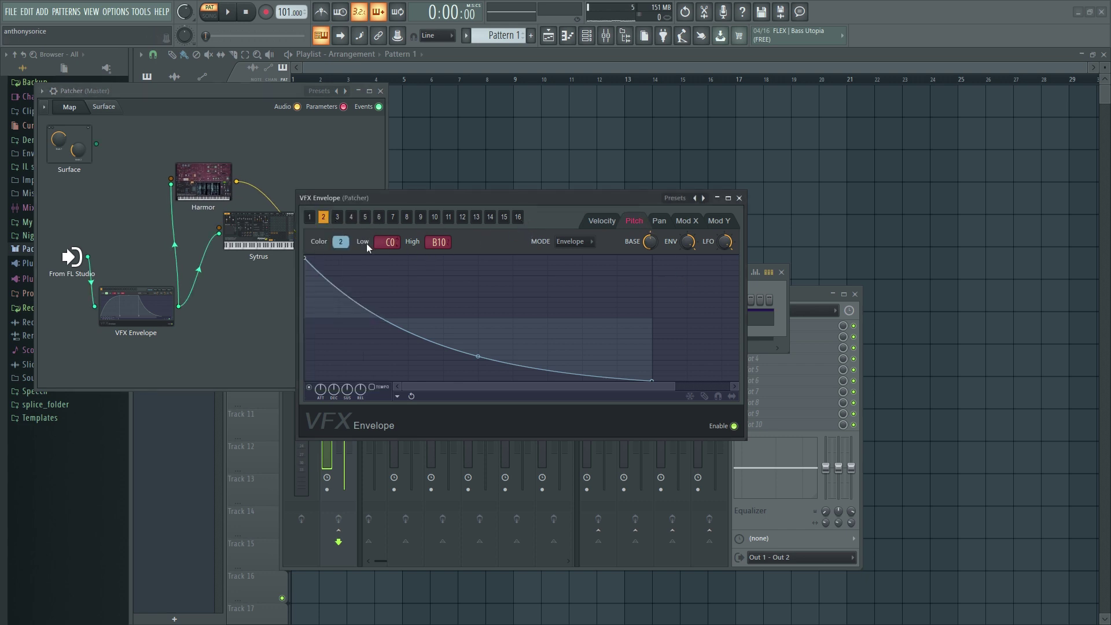
click(340, 242)
click(561, 207)
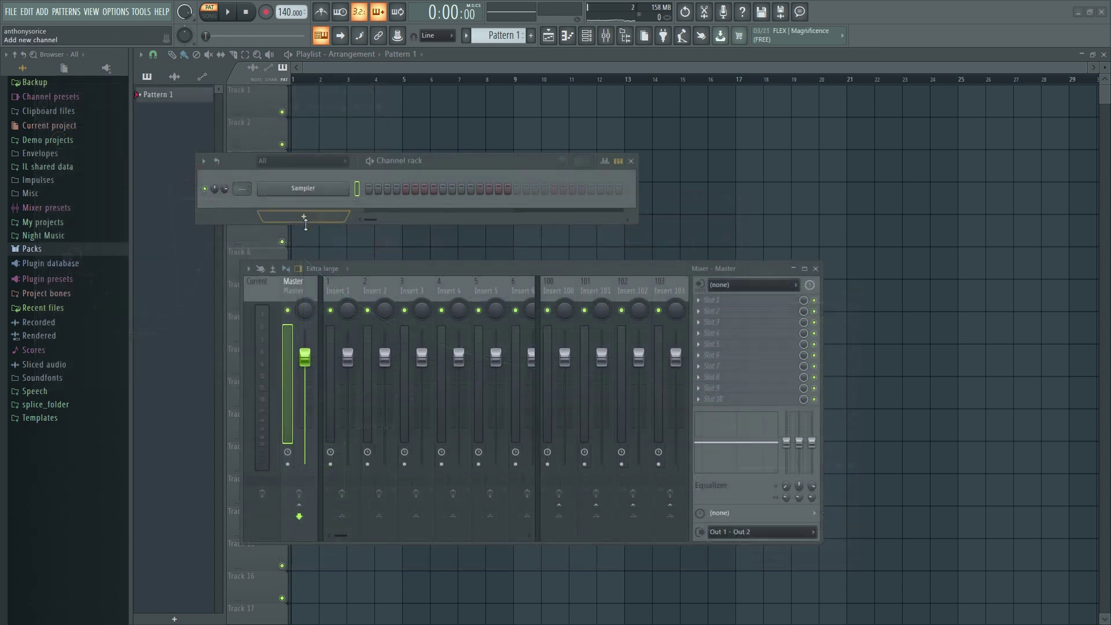
- Add a FLEX channel and browse the General Midi Library presets
click(304, 219)
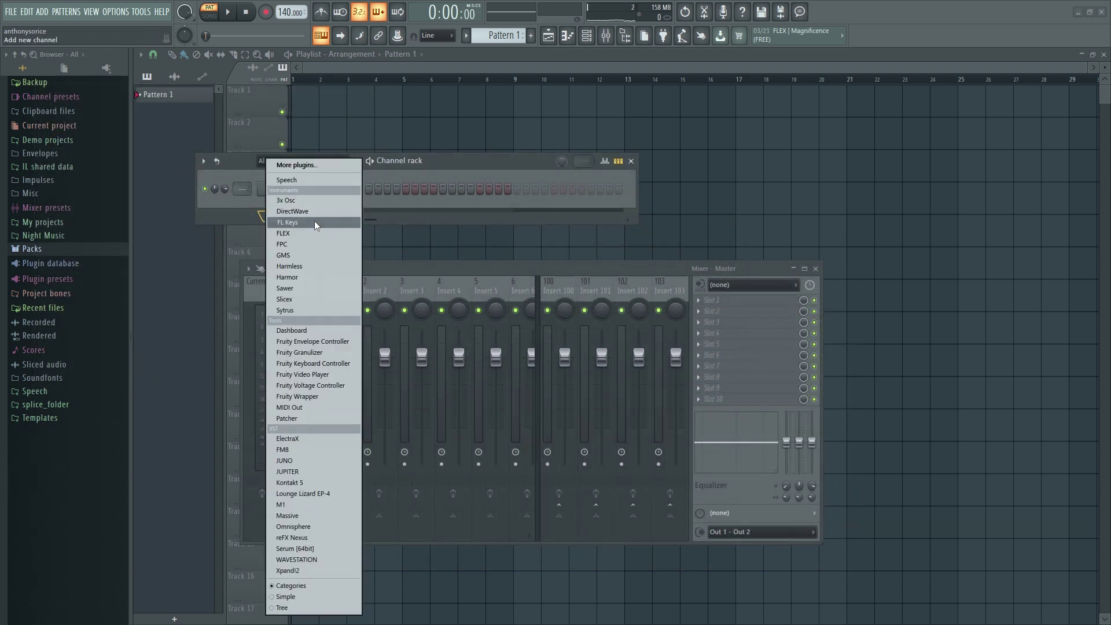
click(338, 234)
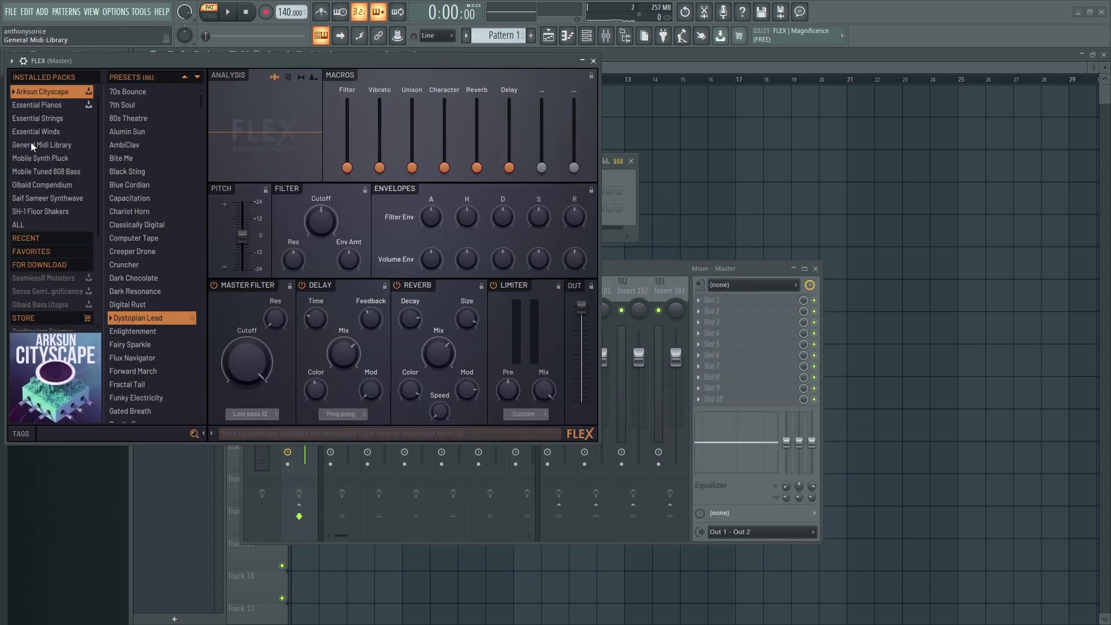
click(55, 145)
drag(202, 103, 206, 384)
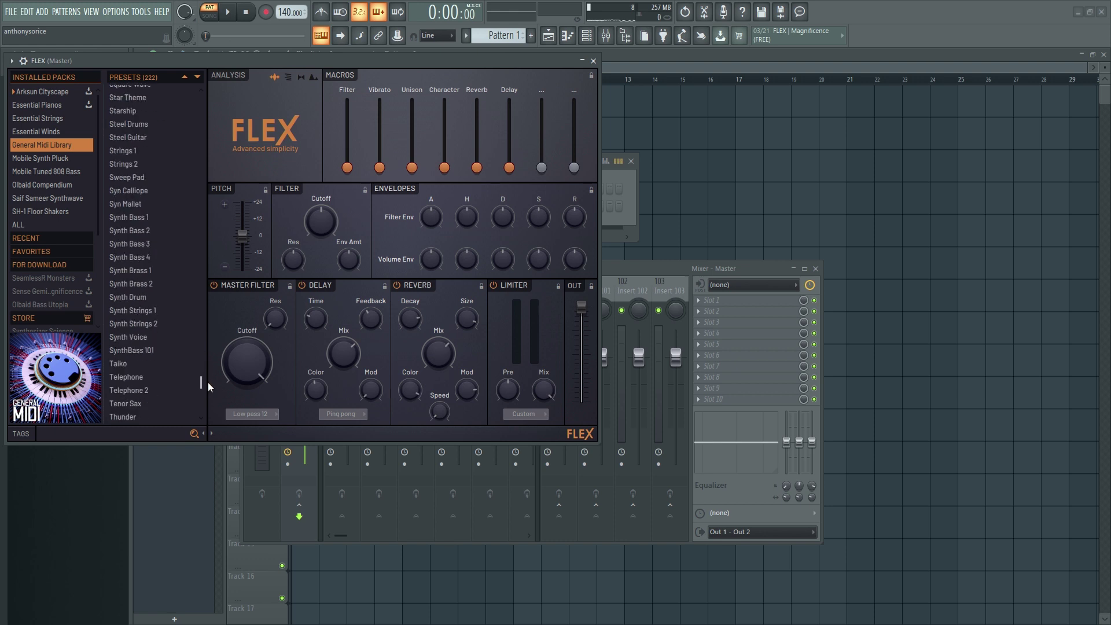
drag(300, 71, 459, 154)
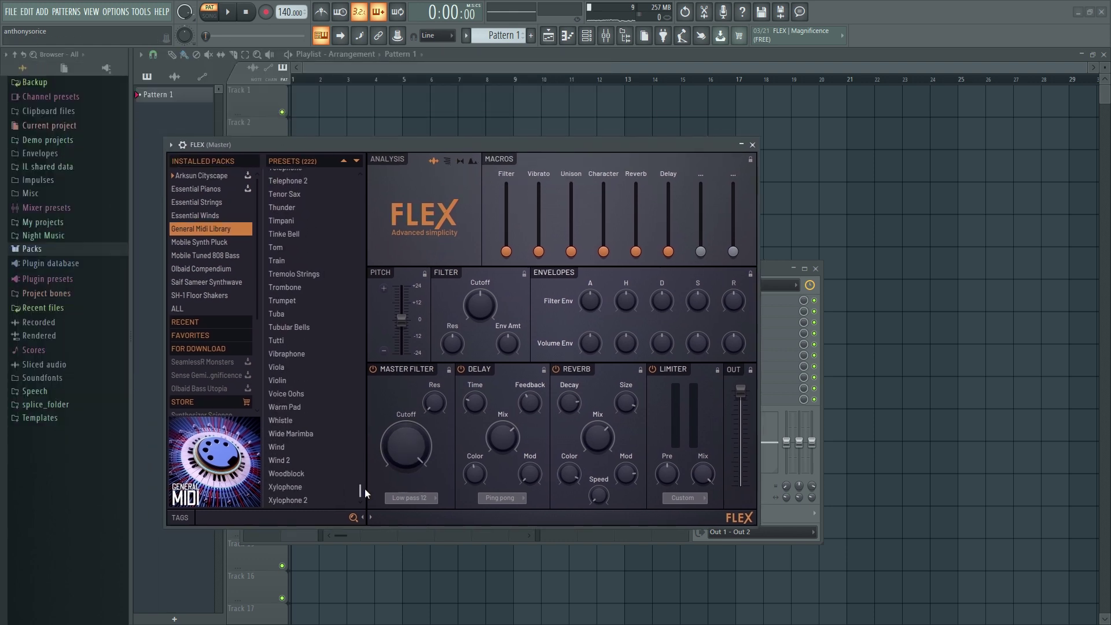
drag(363, 496, 363, 284)
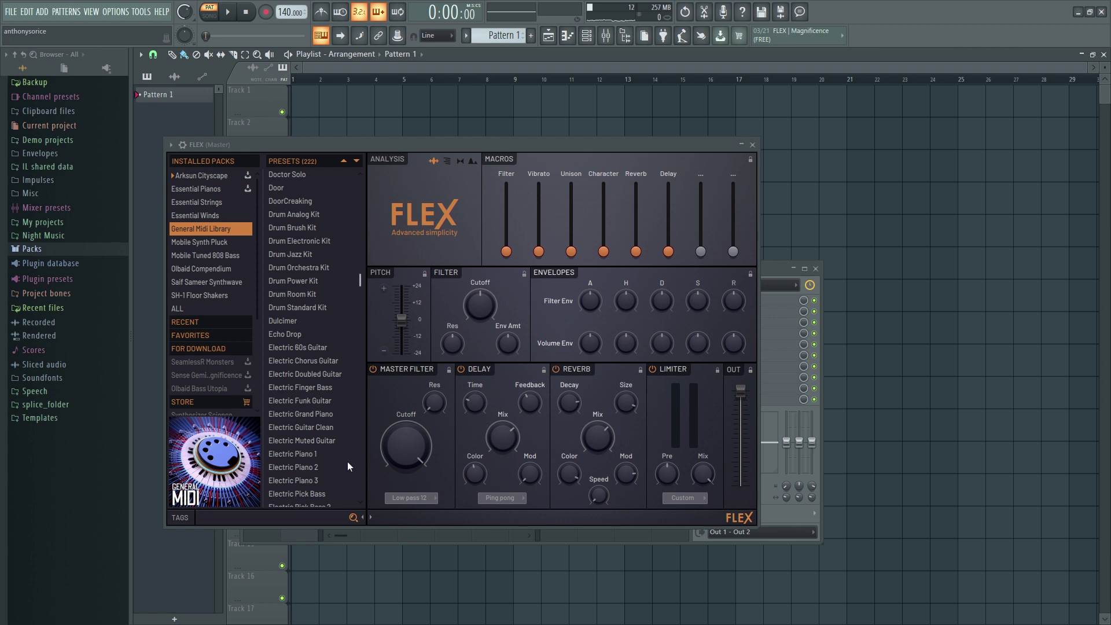
- Load FLEX's Electric Piano 1 preset and close the FLEX window
click(301, 454)
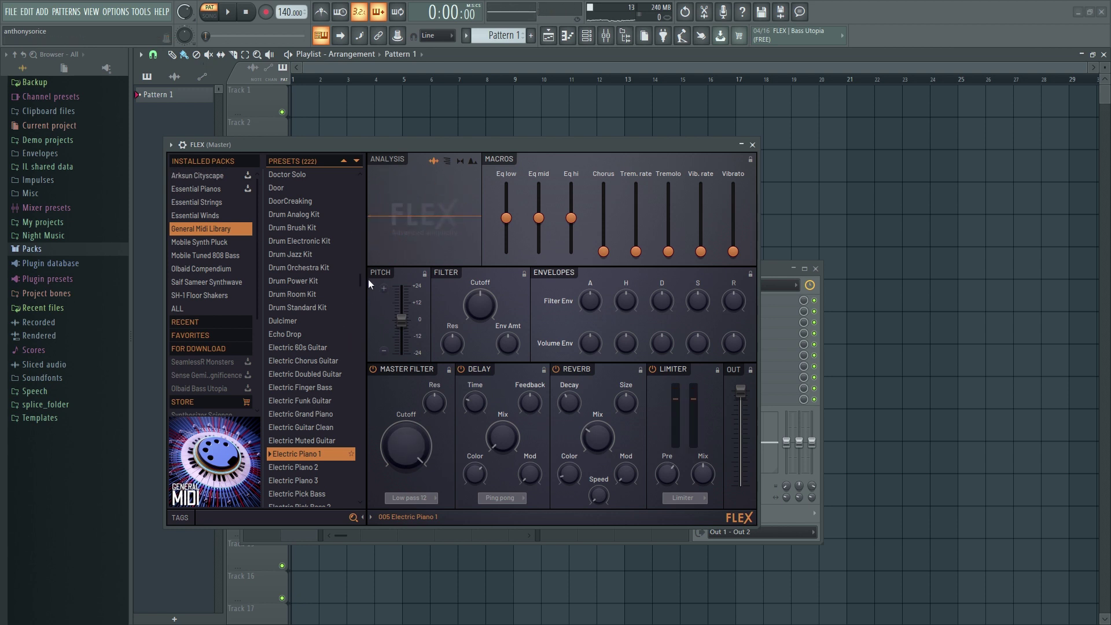
drag(363, 277, 331, 164)
drag(579, 145, 654, 144)
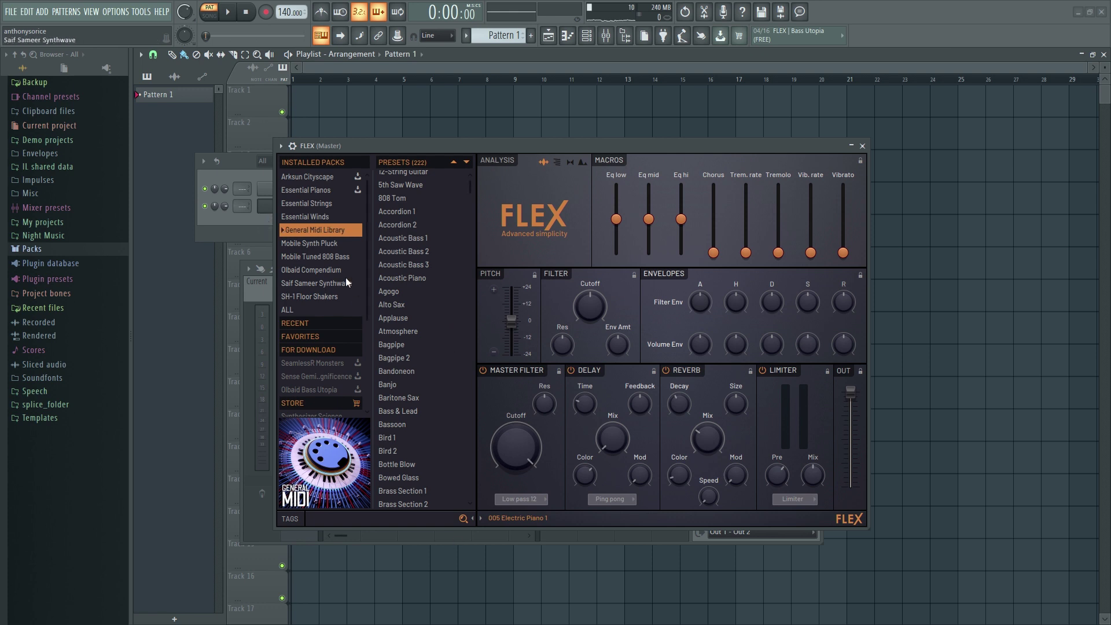
scroll(325, 278, down, 3)
scroll(324, 277, up, 3)
scroll(363, 298, down, 3)
scroll(373, 401, up, 4)
drag(472, 183, 478, 269)
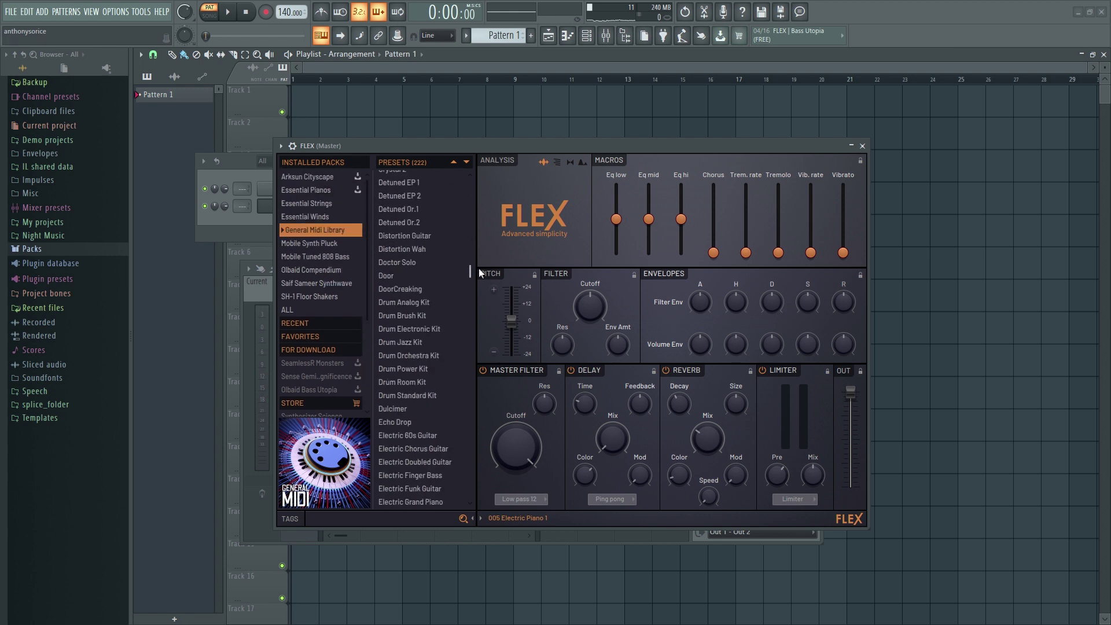
click(863, 147)
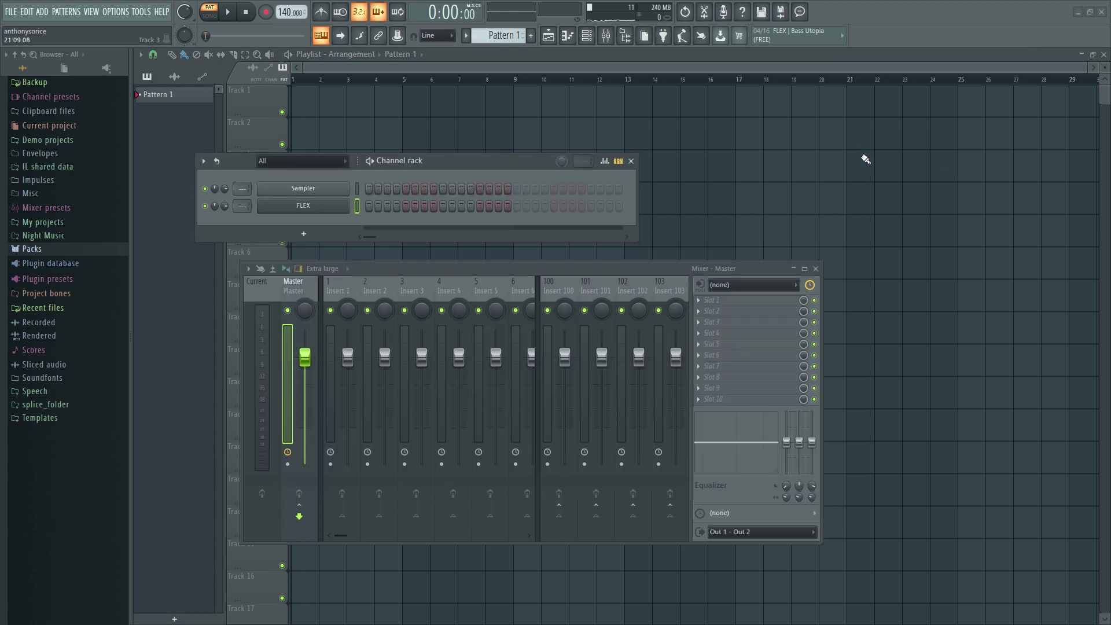
- Load Distructor into master slot 1, set its chorus mode to Stereo, and close it
click(726, 301)
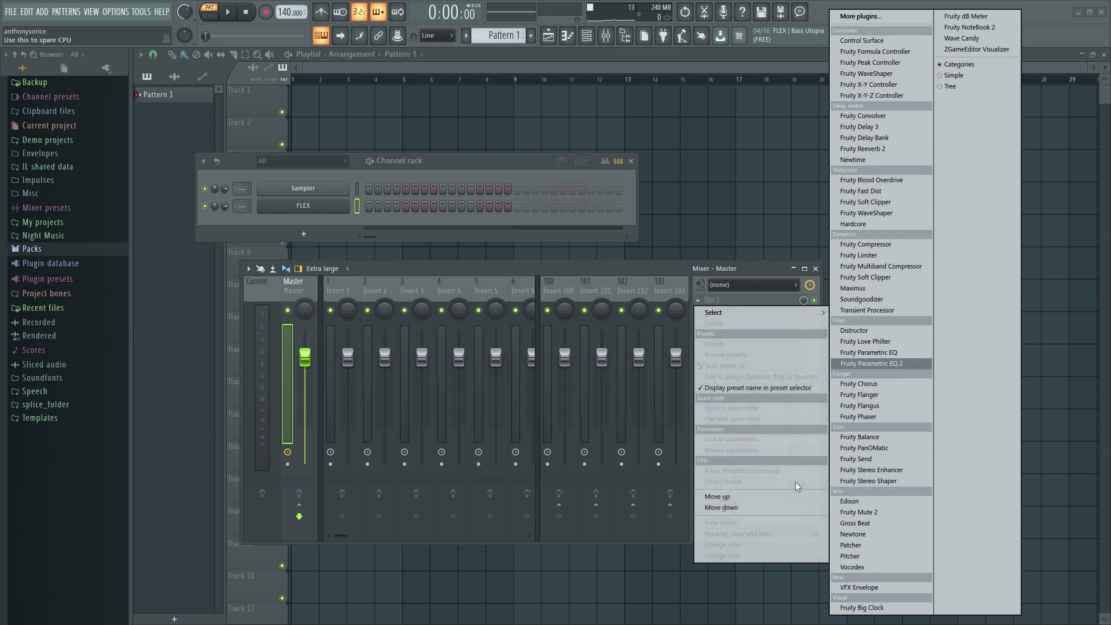
click(752, 302)
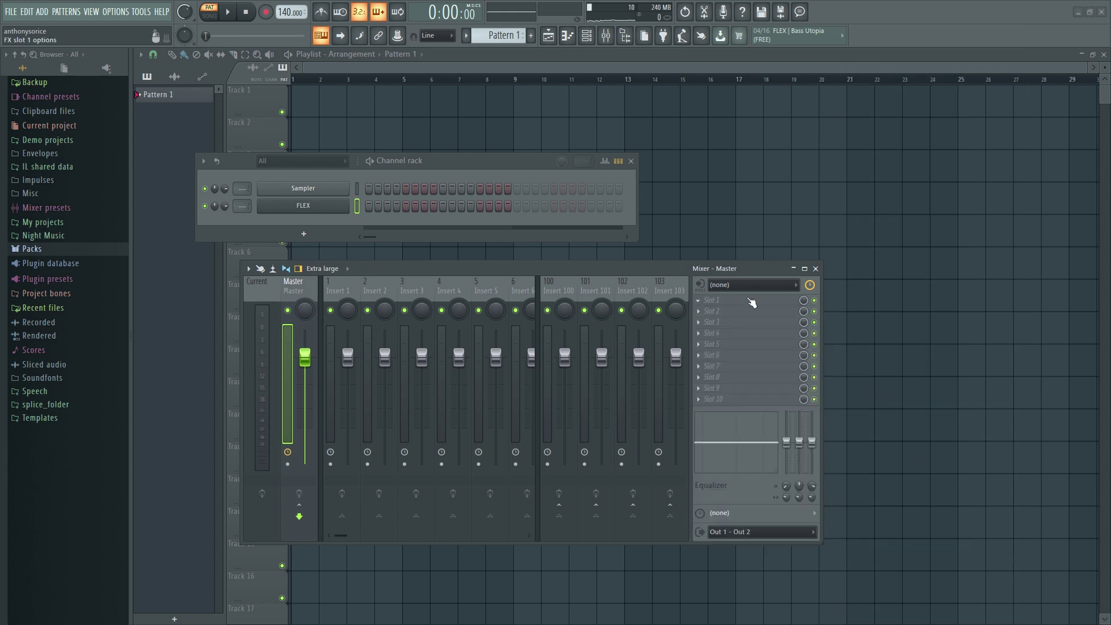
click(753, 303)
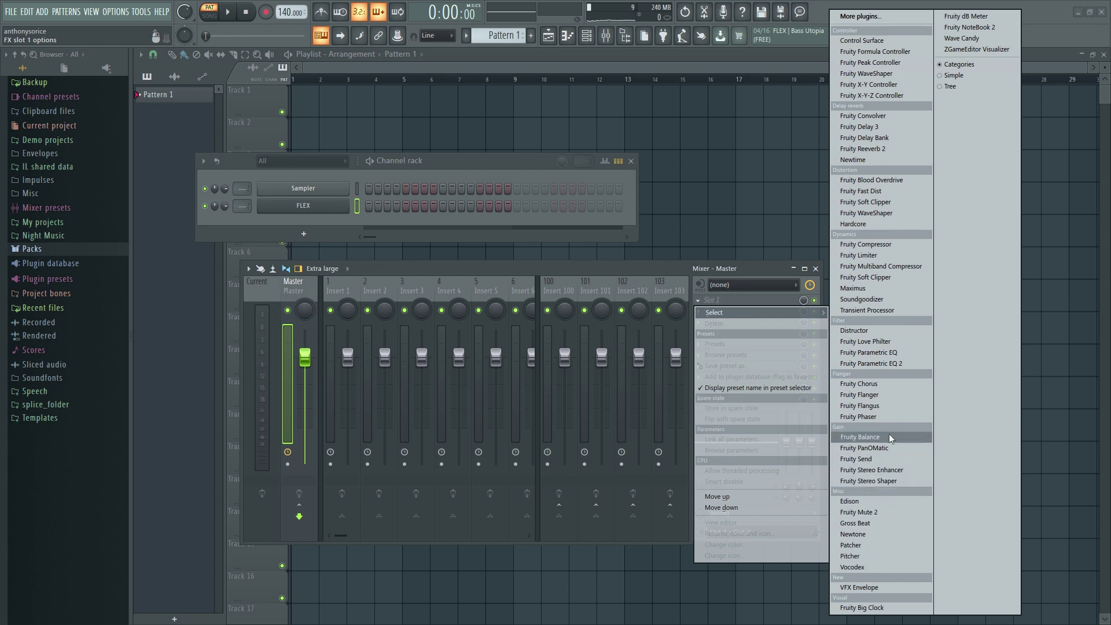
click(865, 330)
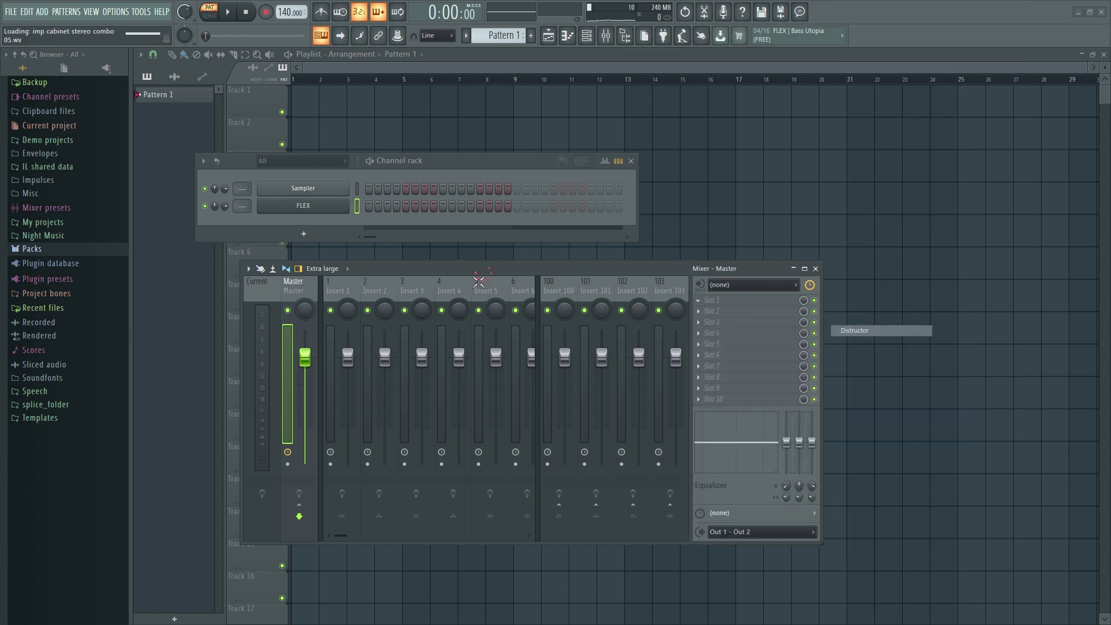
click(424, 335)
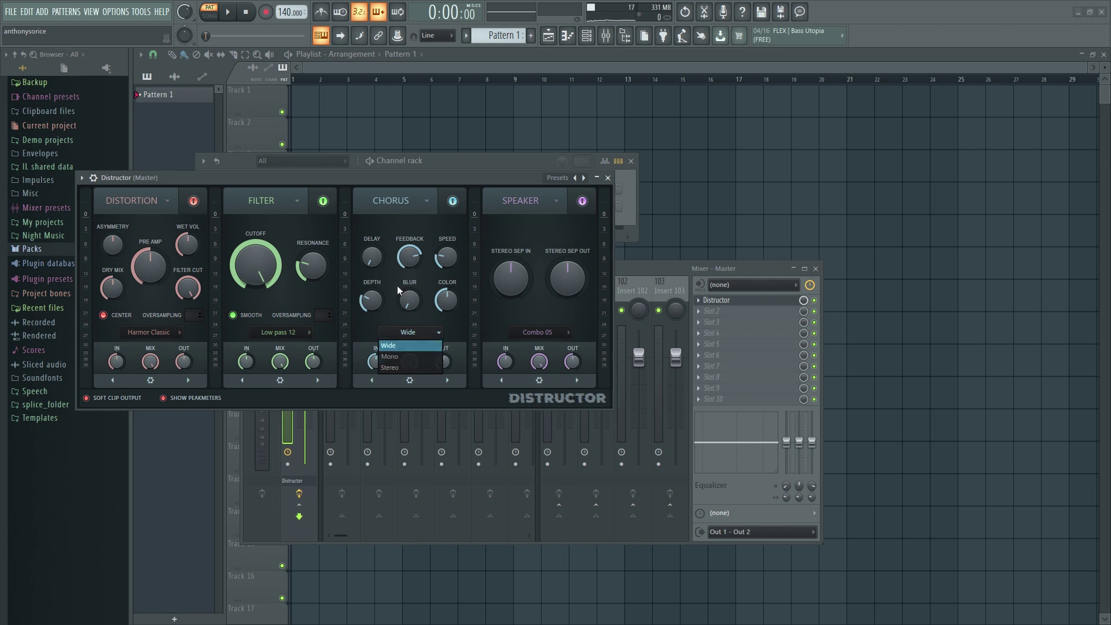
click(403, 368)
click(718, 300)
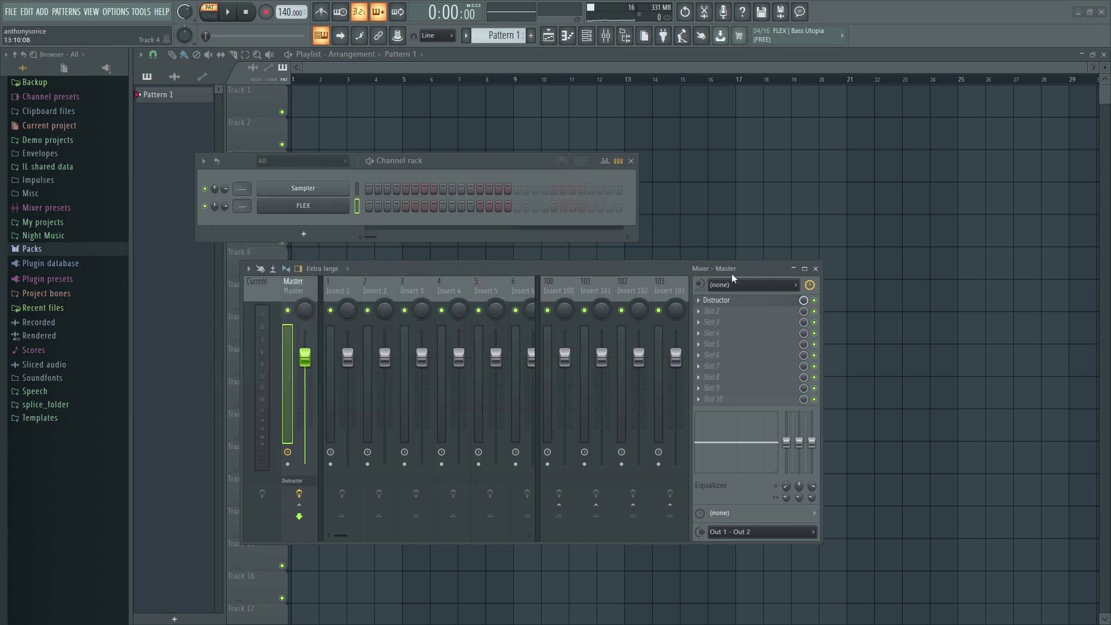
click(712, 311)
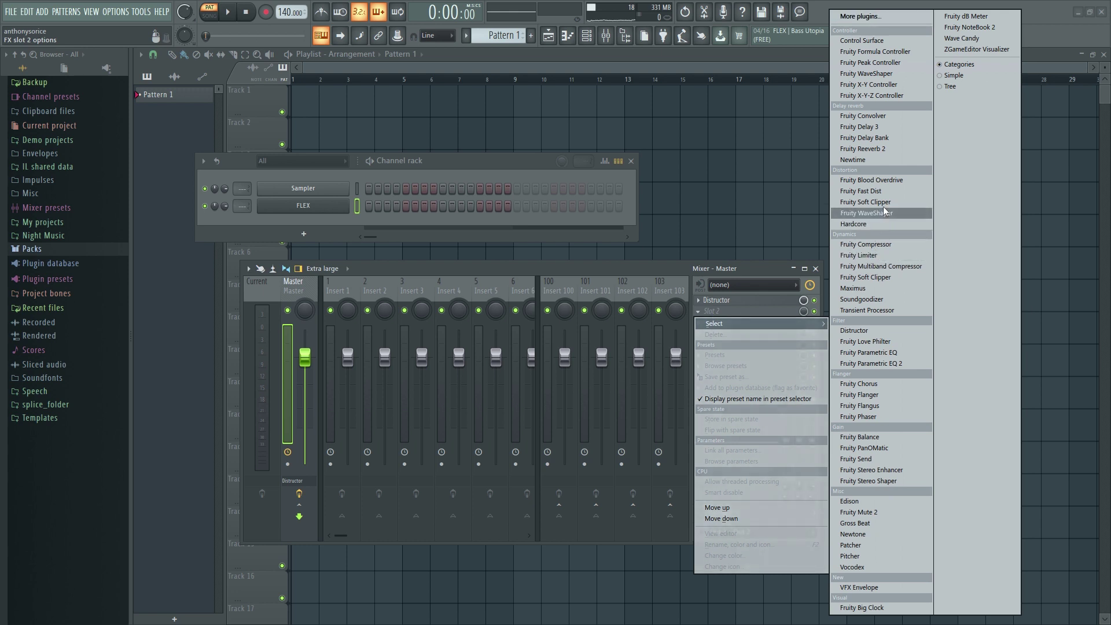
- Load Newtime into master slot 2, inspect its editing menu, and close its window
click(877, 160)
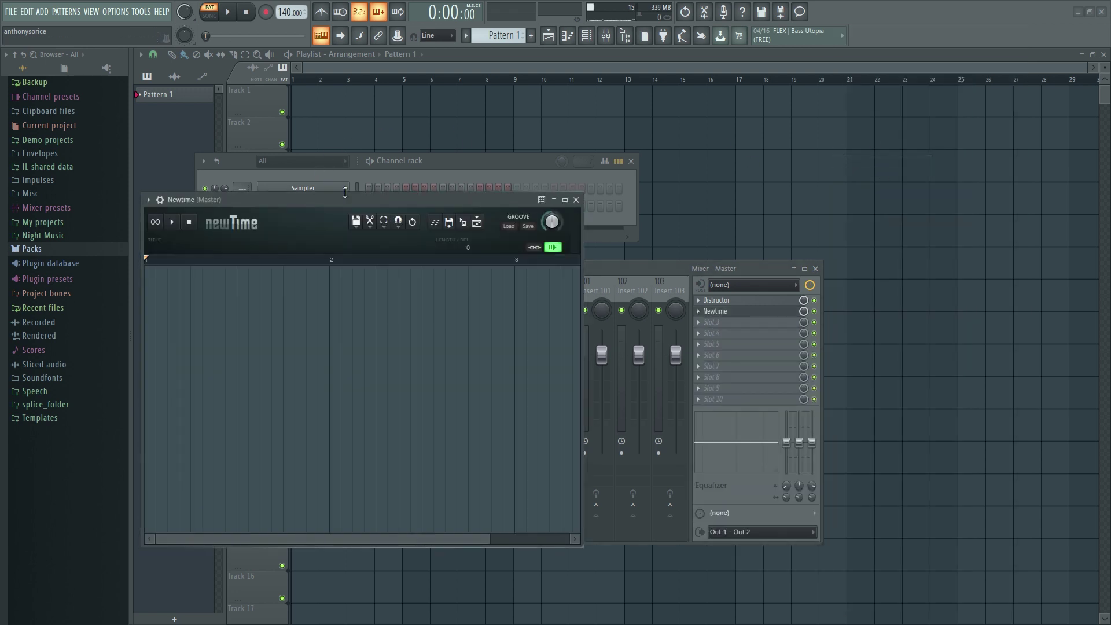
drag(345, 192, 373, 205)
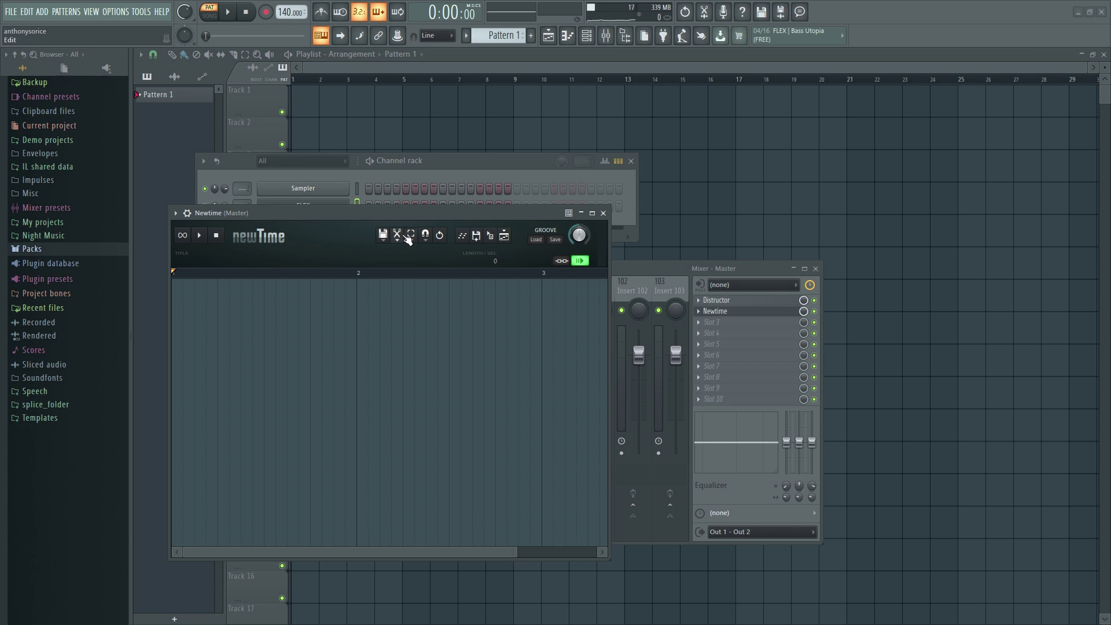
click(397, 238)
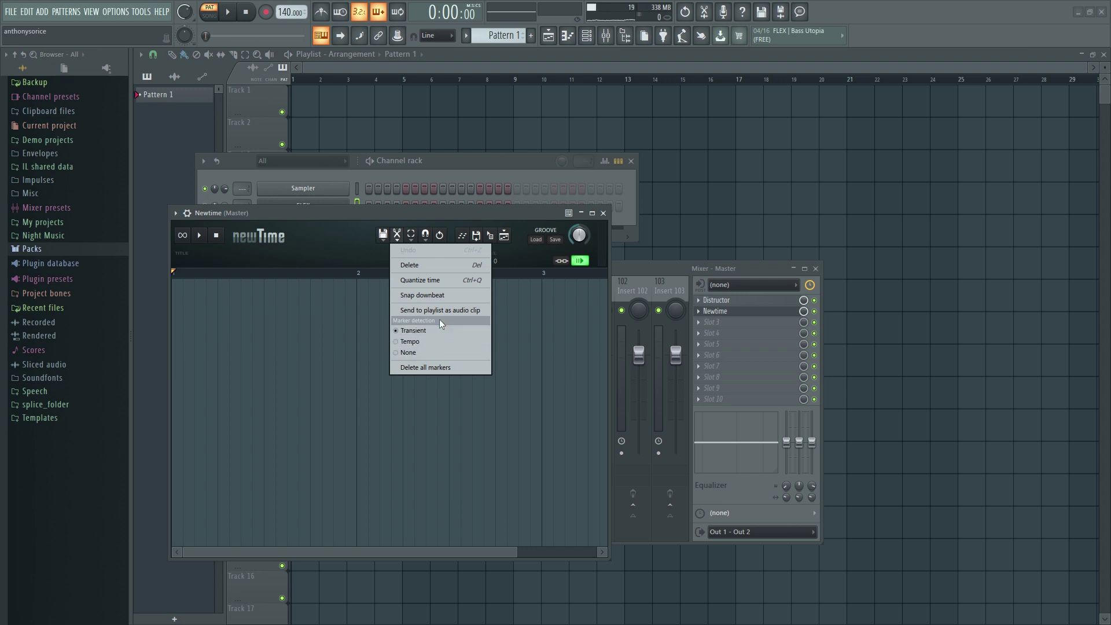
click(516, 551)
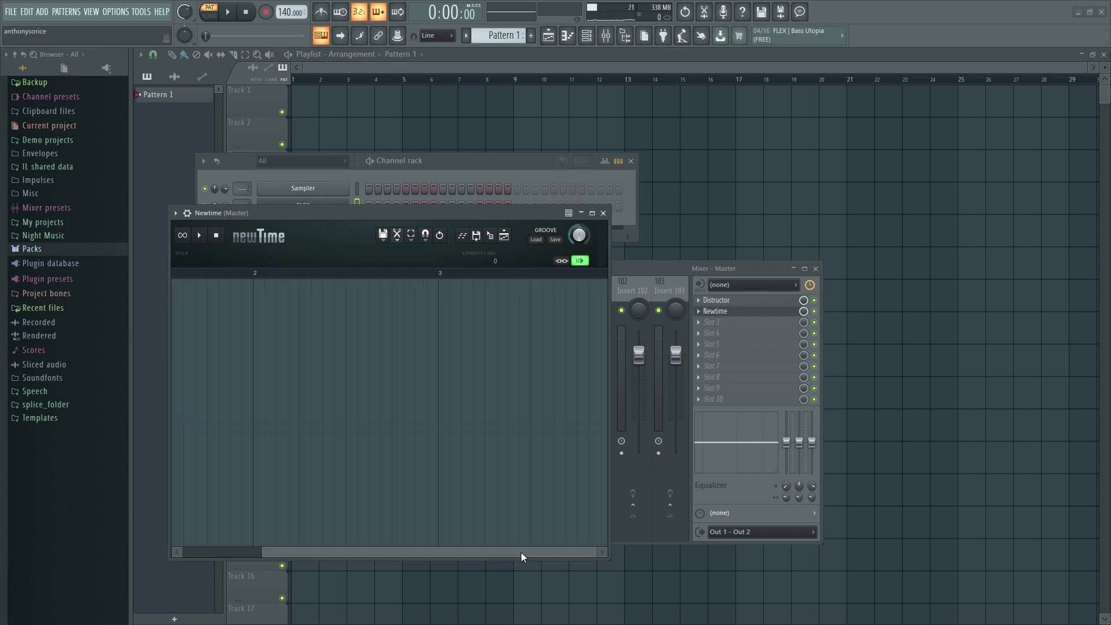
drag(521, 552, 602, 553)
click(604, 213)
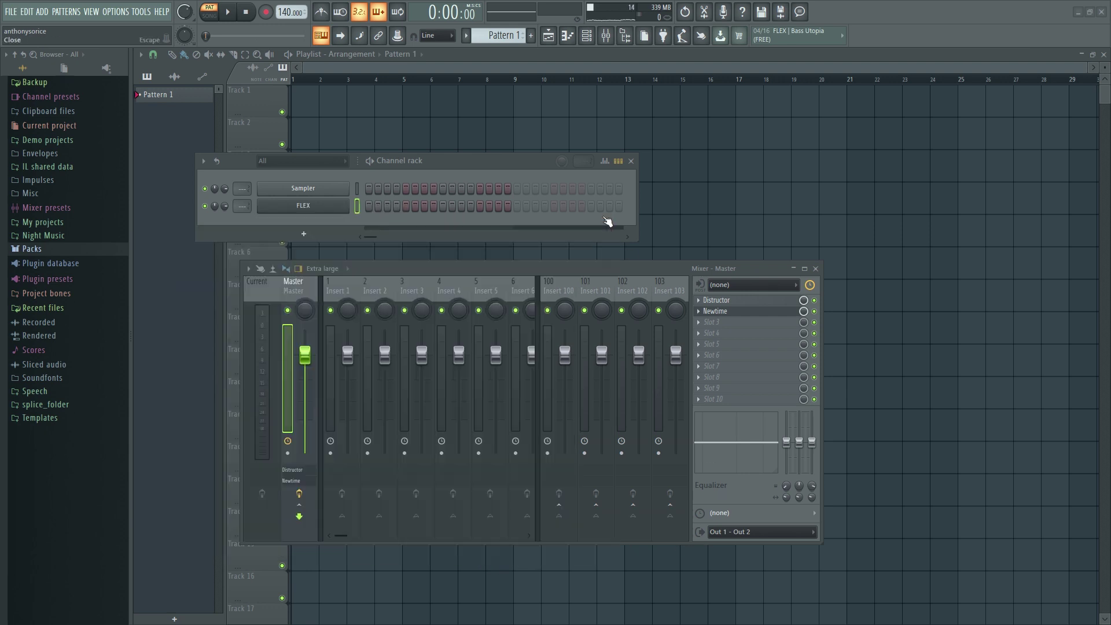
- Move the Channel rack window down and to the right, just above the mixer
drag(482, 159, 557, 167)
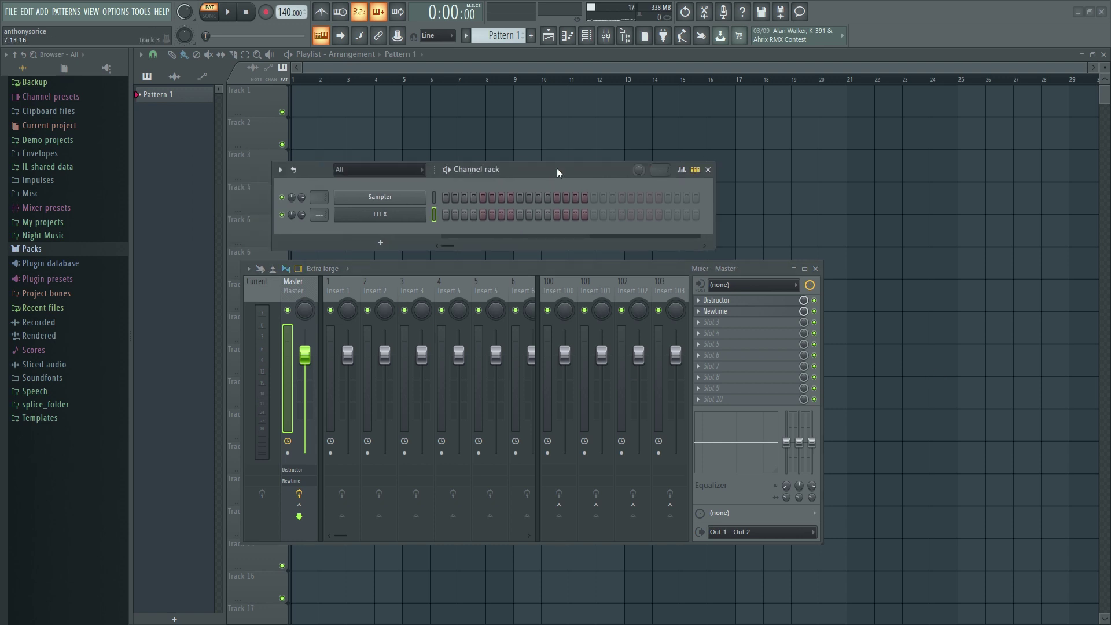